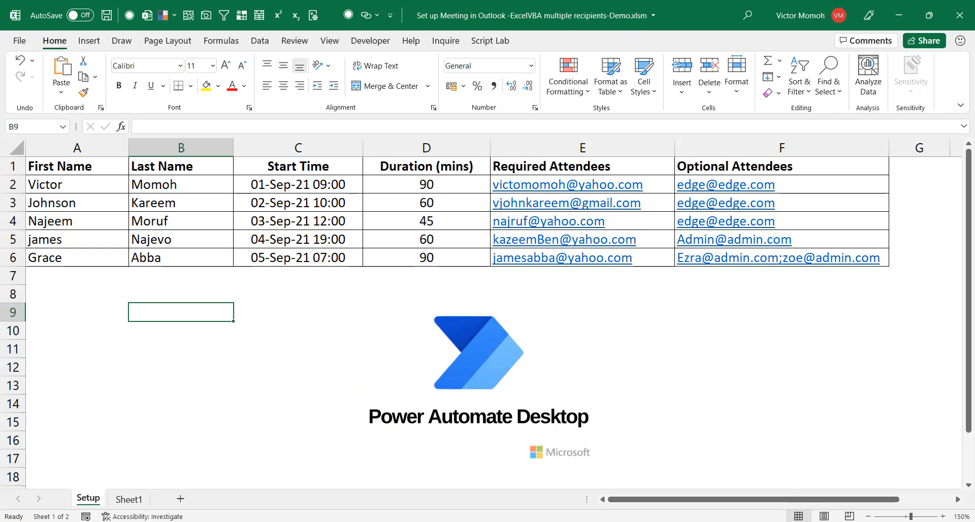
Launch Power Automate Desktop and create a new flow named SendToMultipleRecipients
{"action": "key", "text": "super"}
{"action": "type", "text": "power au"}
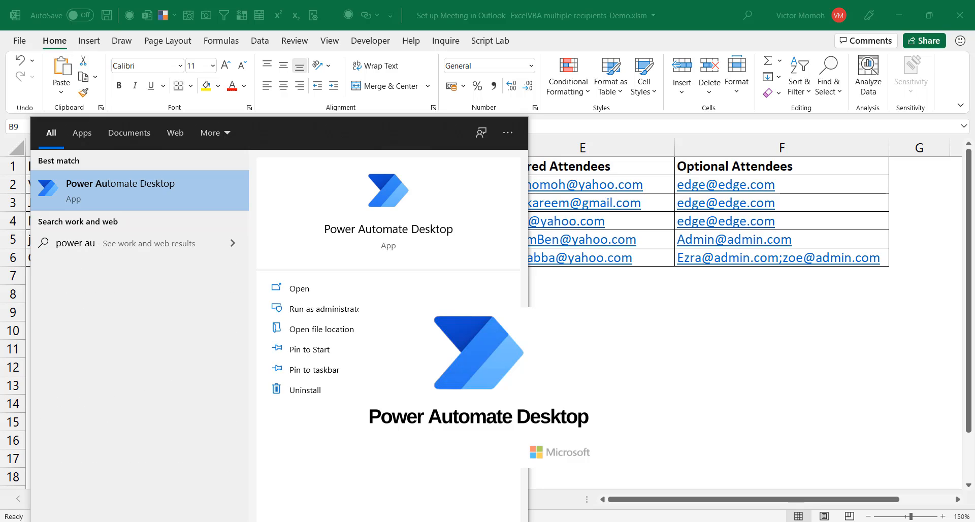
{"action": "key", "text": "Return"}
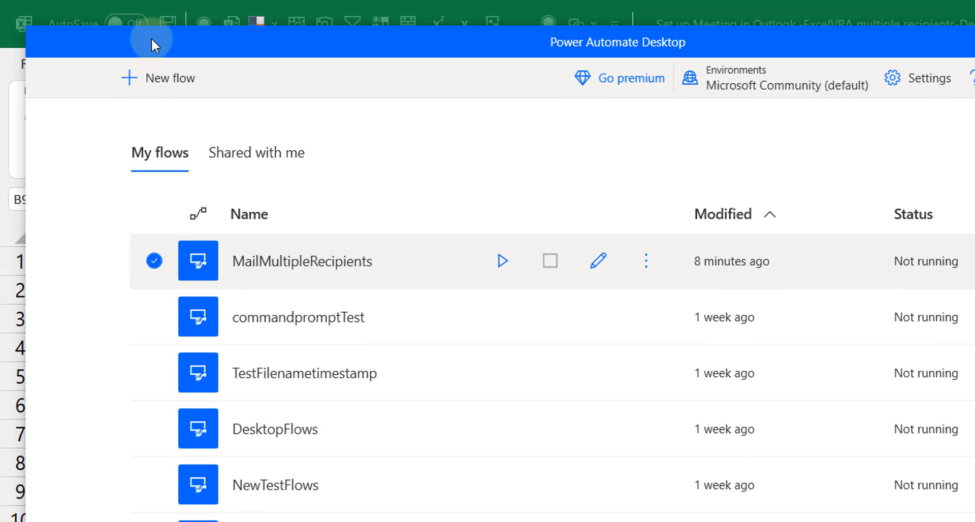
{"action": "left_click", "coordinate": [156, 81]}
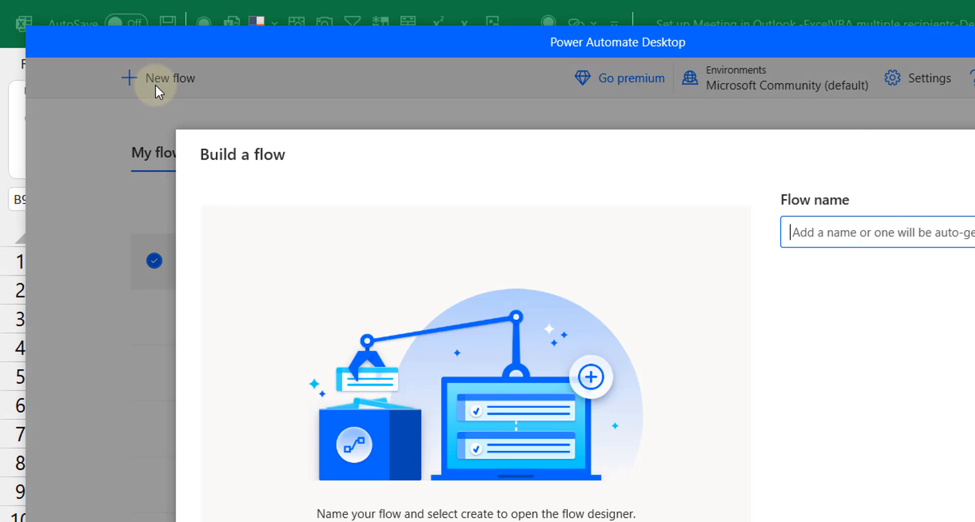
{"action": "type", "text": "SendToMul"}
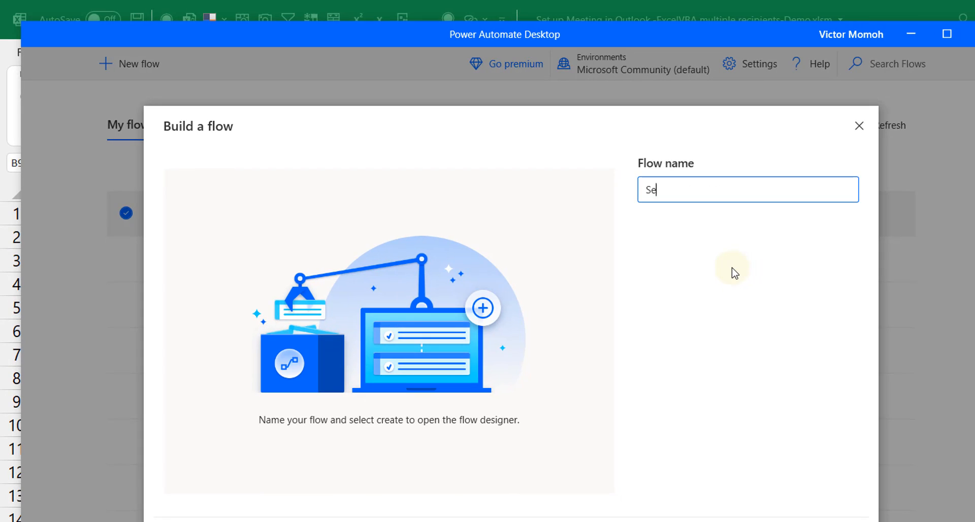
{"action": "type", "text": "tipleRecipi"}
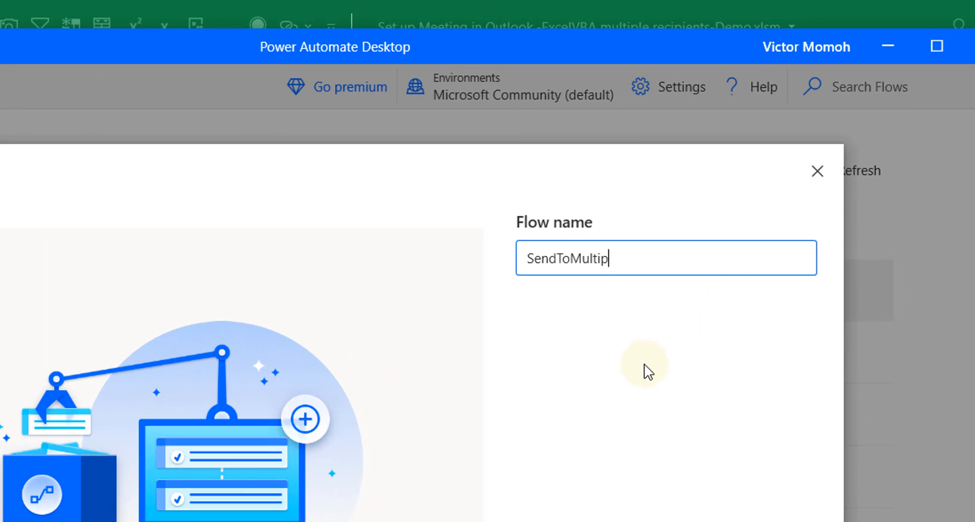
{"action": "type", "text": "ents"}
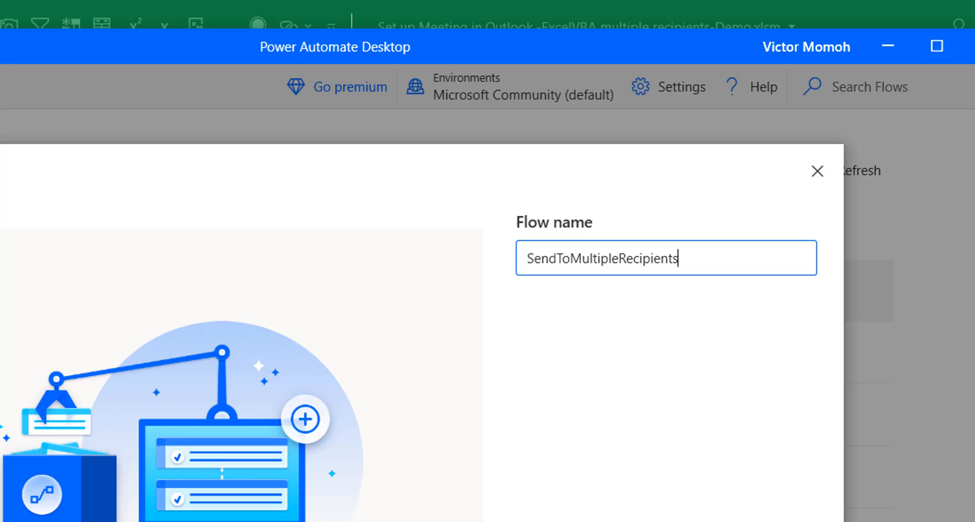
{"action": "key", "text": "Return"}
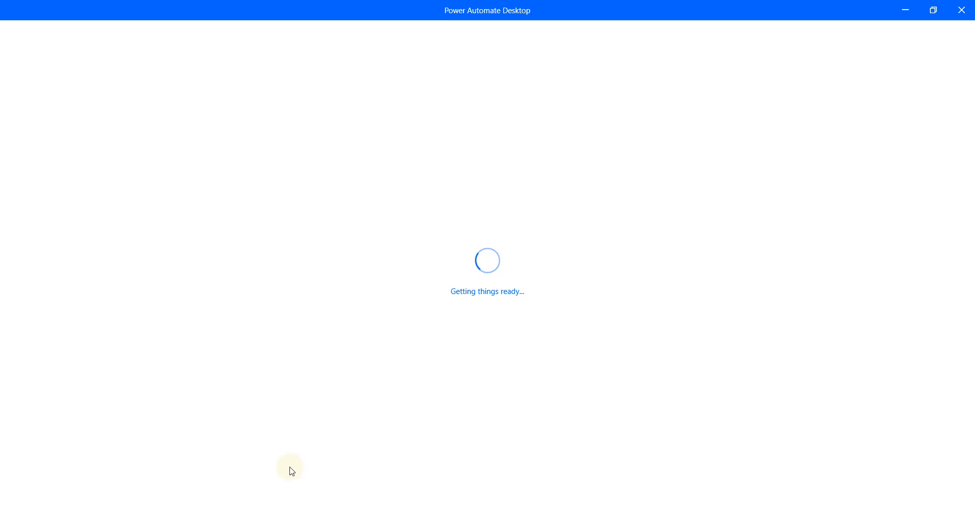
Bring the meeting workbook back in Excel, switch to Sheet1 and select cell B3
{"action": "mouse_move", "coordinate": [326, 521]}
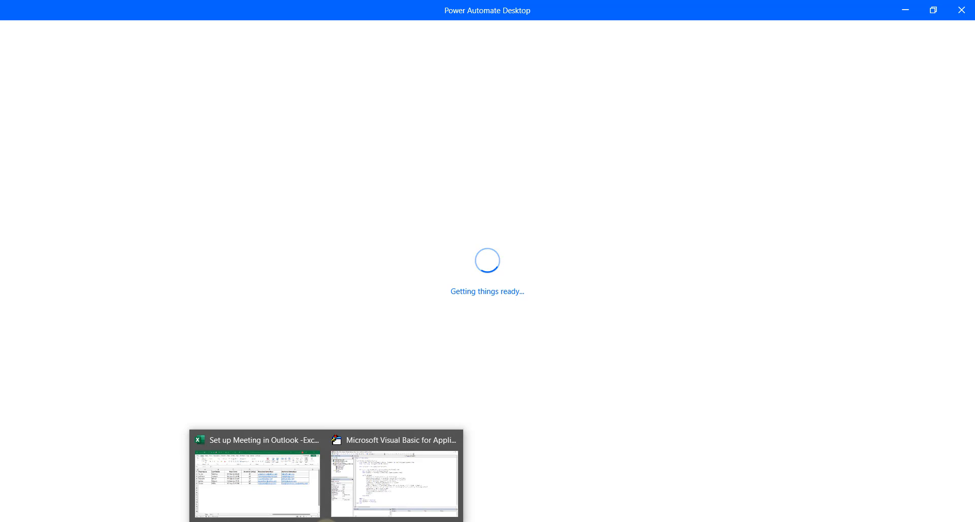
{"action": "left_click", "coordinate": [302, 509]}
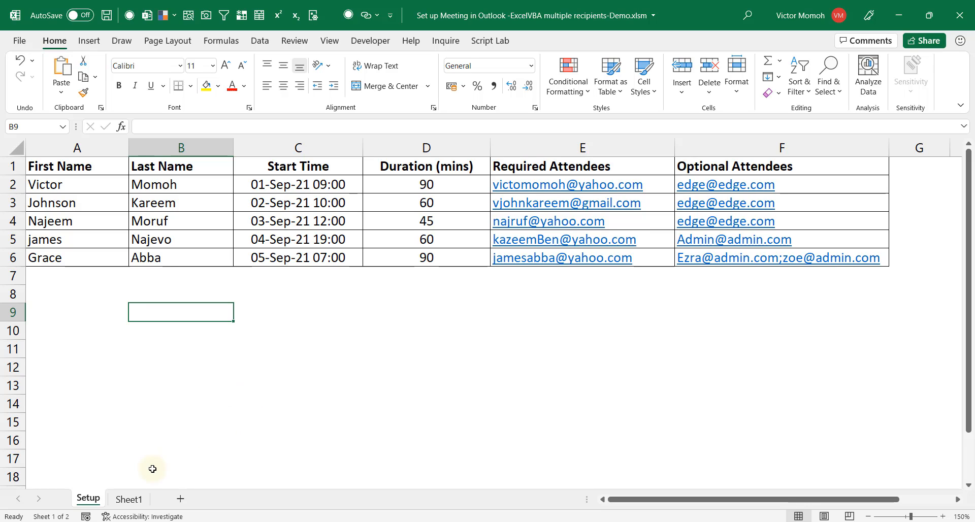
{"action": "left_click", "coordinate": [138, 504]}
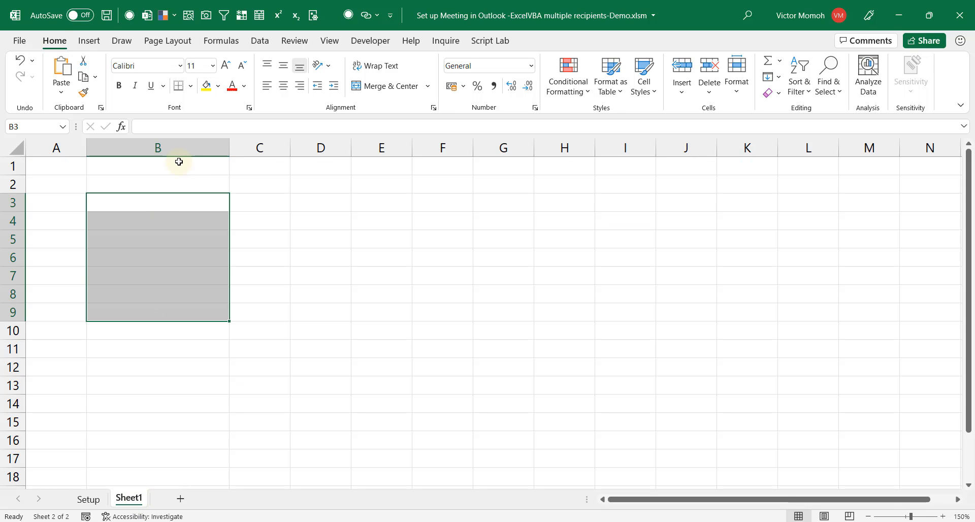
{"action": "left_click", "coordinate": [181, 208]}
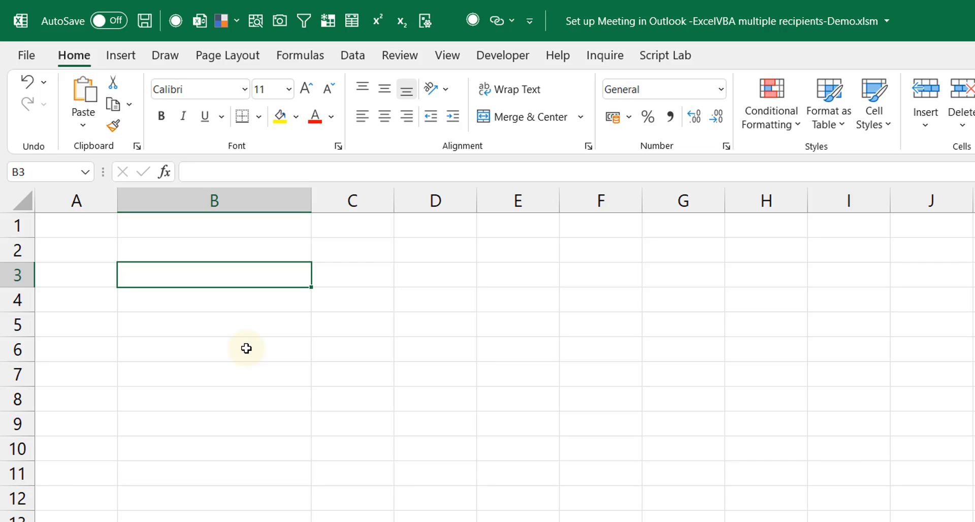
Enter 'Launch Outlook', 'Launch Excel', 'Read the data from the Excelsheet', 'loop from row to row' in B3:B6
{"action": "type", "text": "Lau"}
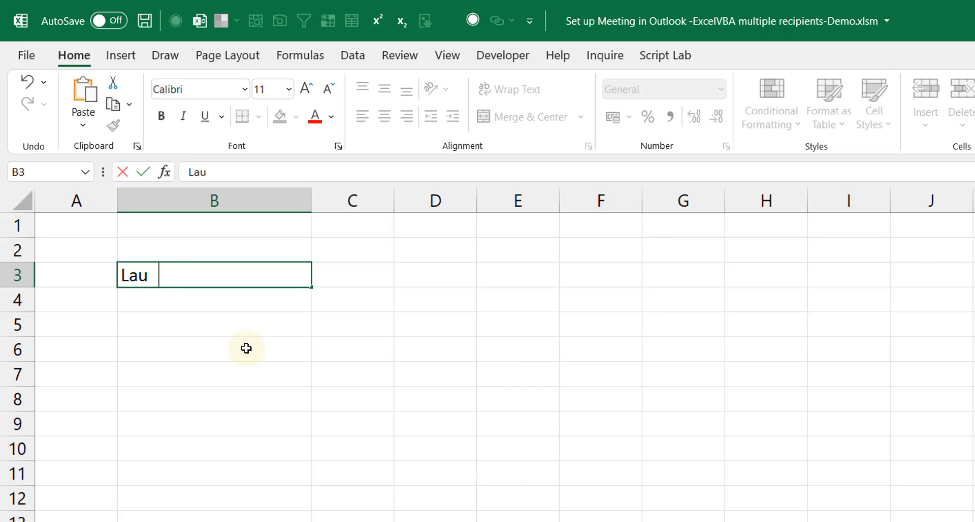
{"action": "type", "text": "nch Outlook"}
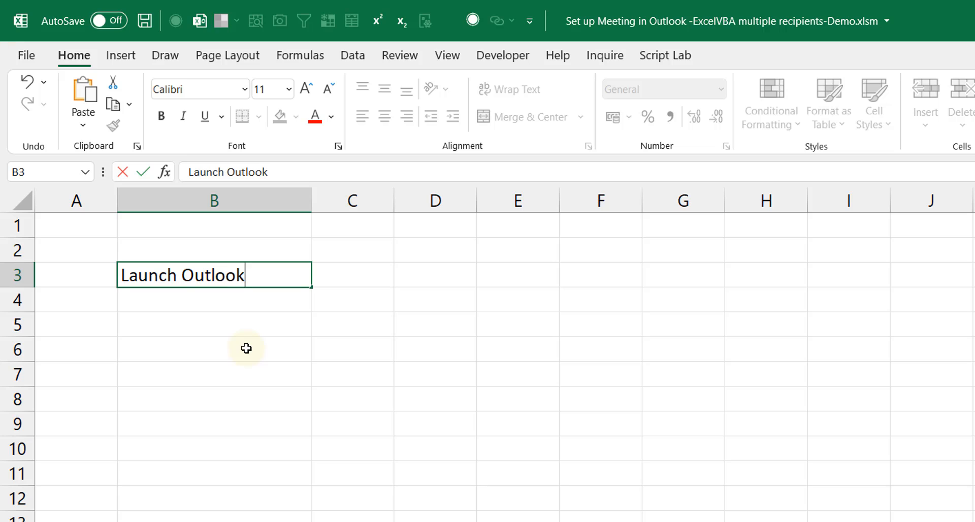
{"action": "key", "text": "Return"}
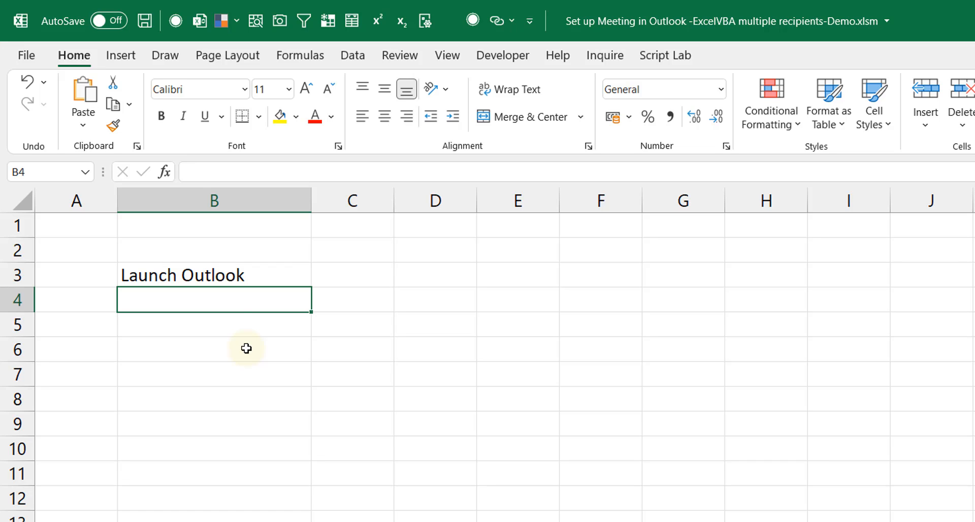
{"action": "type", "text": "Launch Ex"}
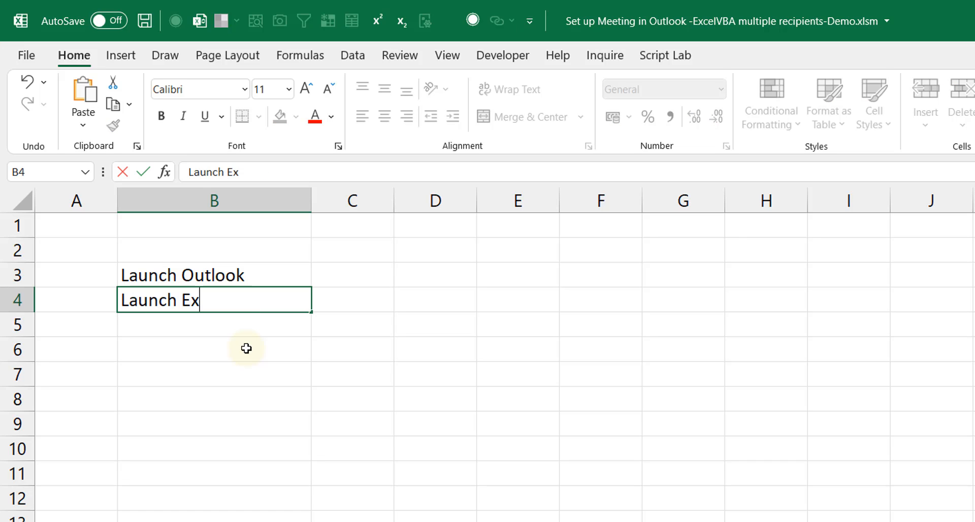
{"action": "type", "text": "cel"}
{"action": "key", "text": "Return"}
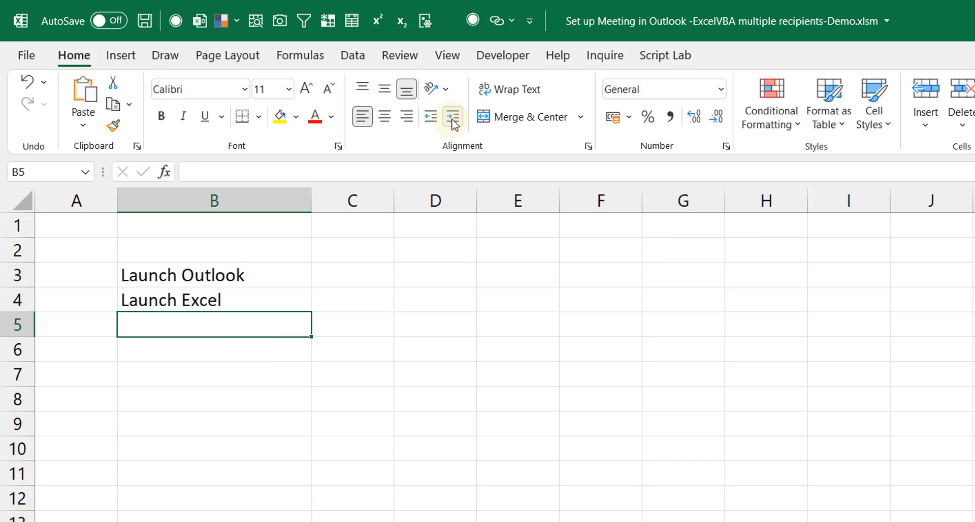
{"action": "type", "text": "Read the"}
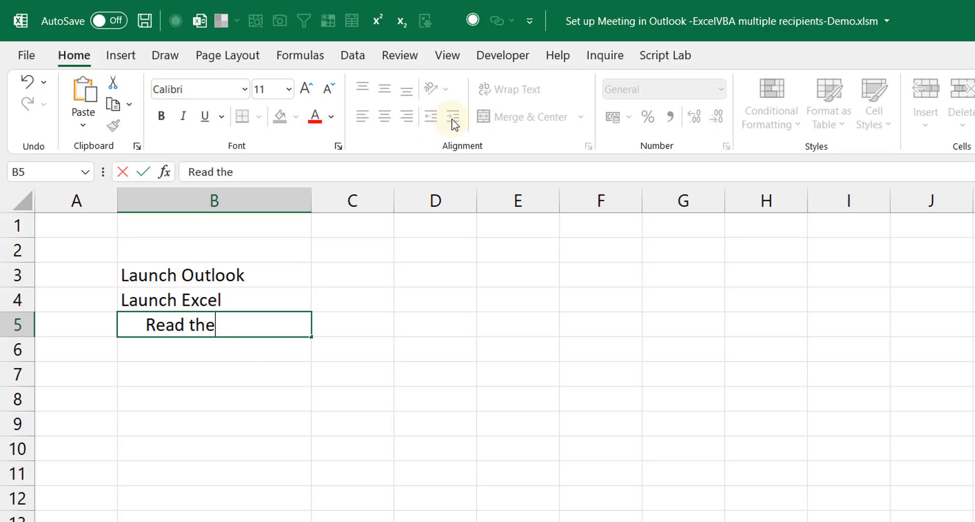
{"action": "type", "text": " data from"}
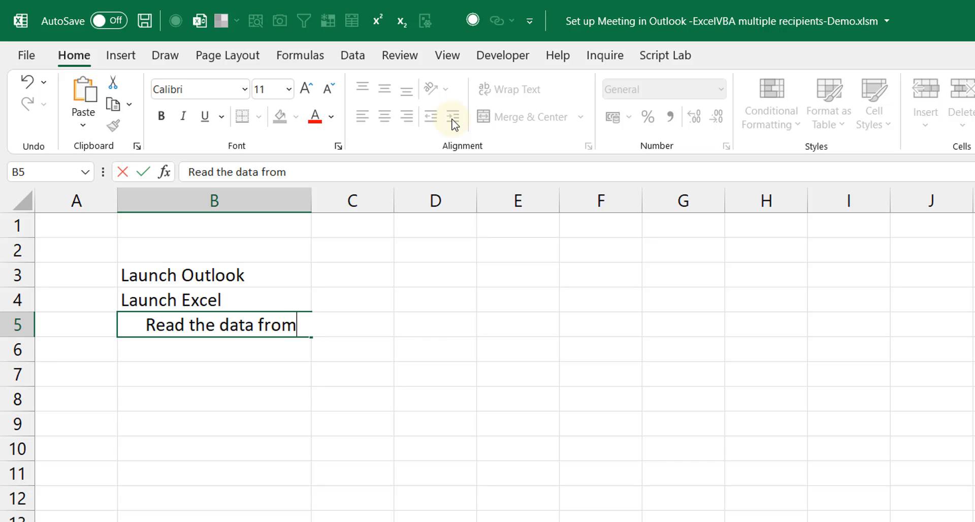
{"action": "type", "text": " the Excel"}
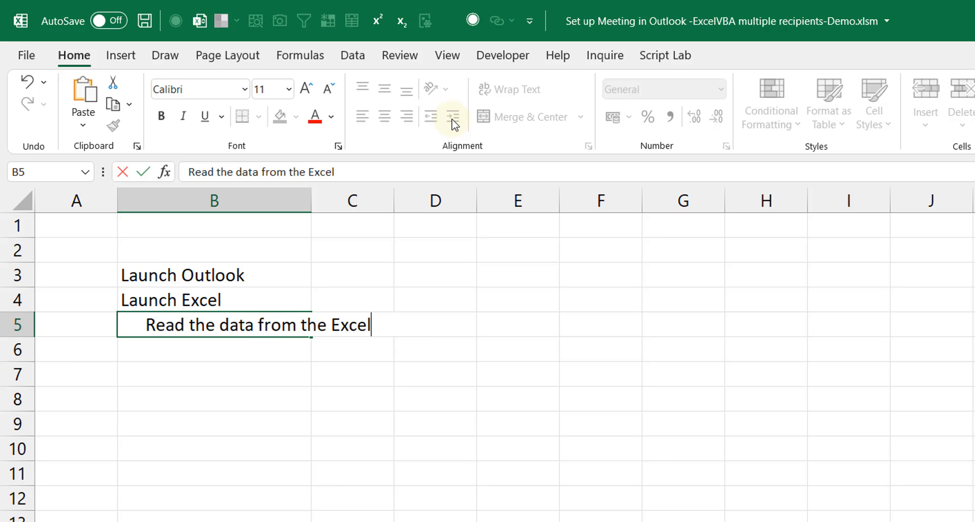
{"action": "type", "text": "sheet"}
{"action": "key", "text": "Return"}
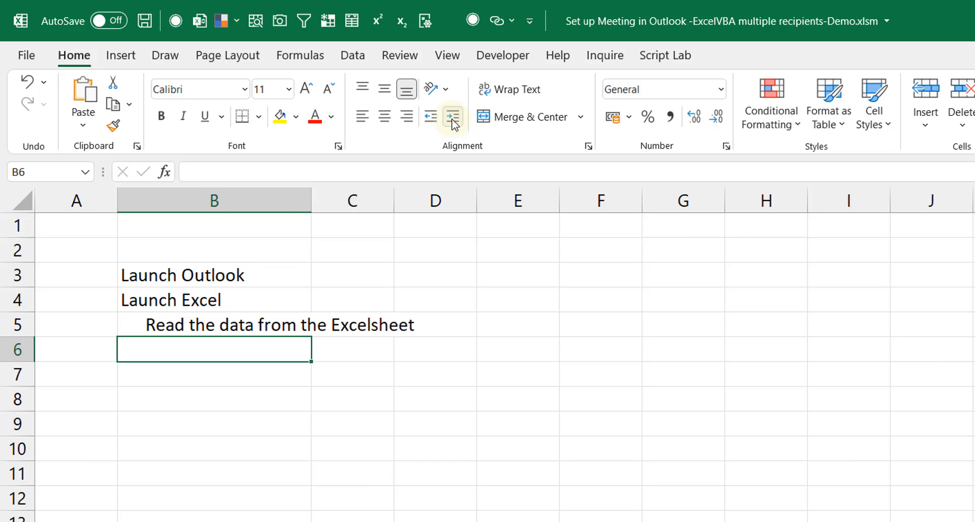
{"action": "type", "text": "loop fro"}
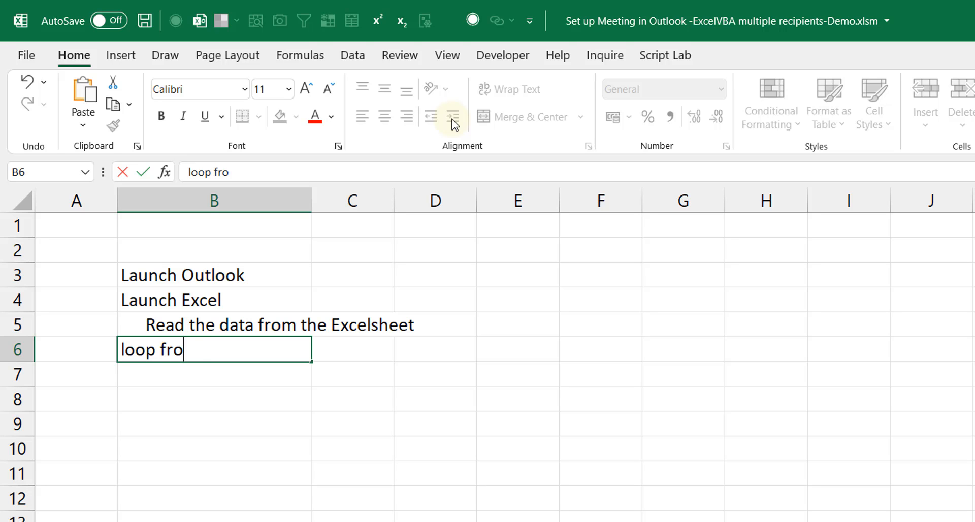
{"action": "type", "text": "m row to ro"}
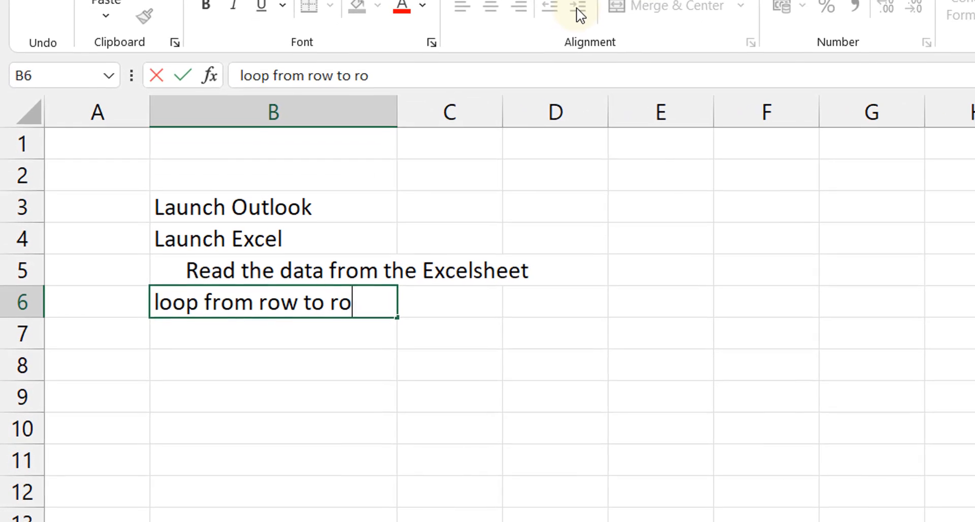
{"action": "type", "text": "w"}
{"action": "key", "text": "Return"}
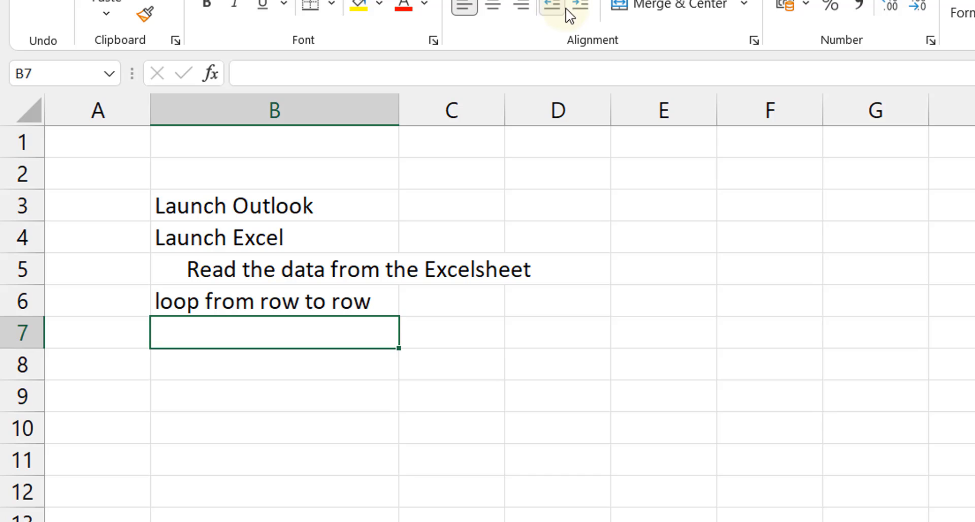
Add an indented 'send email via outlook' in B7, then 'close excel' and 'close outlook' below
{"action": "left_click", "coordinate": [580, 10]}
{"action": "type", "text": "se"}
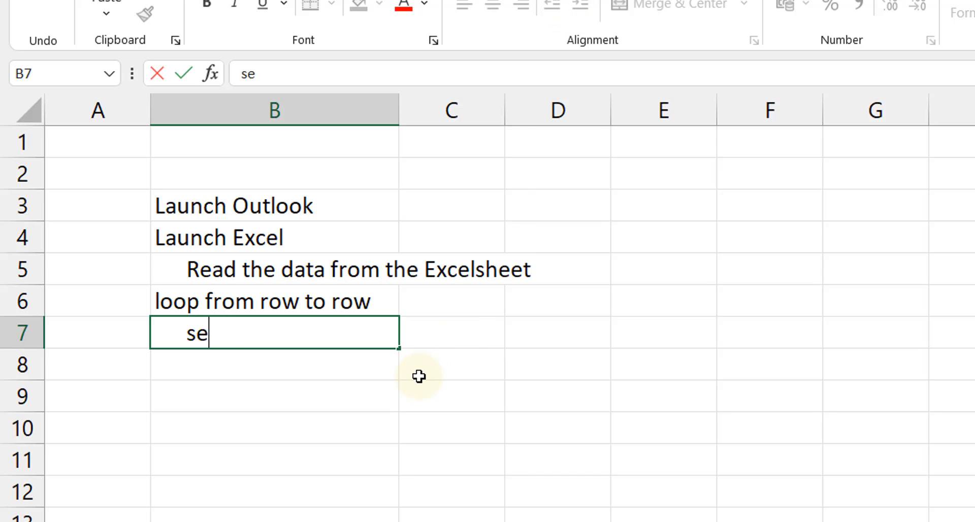
{"action": "type", "text": "nd email"}
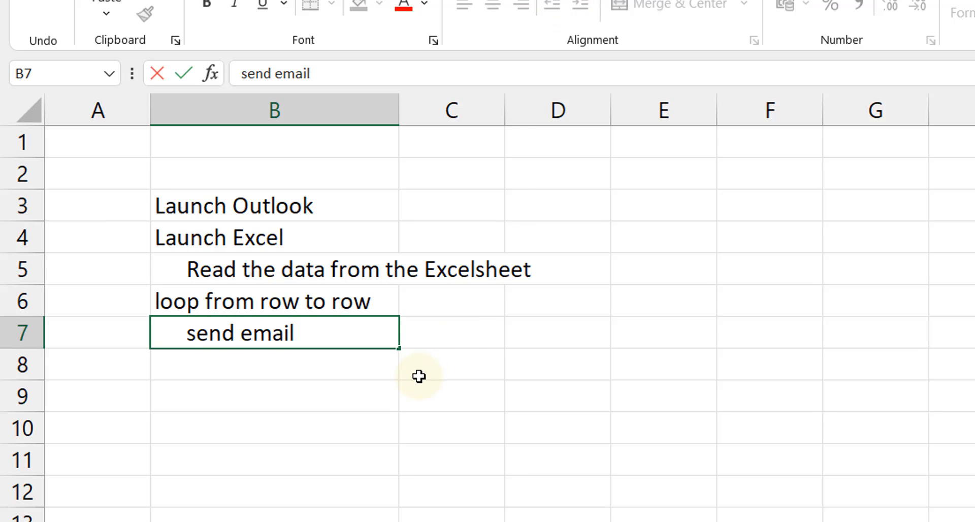
{"action": "type", "text": " bvioa"}
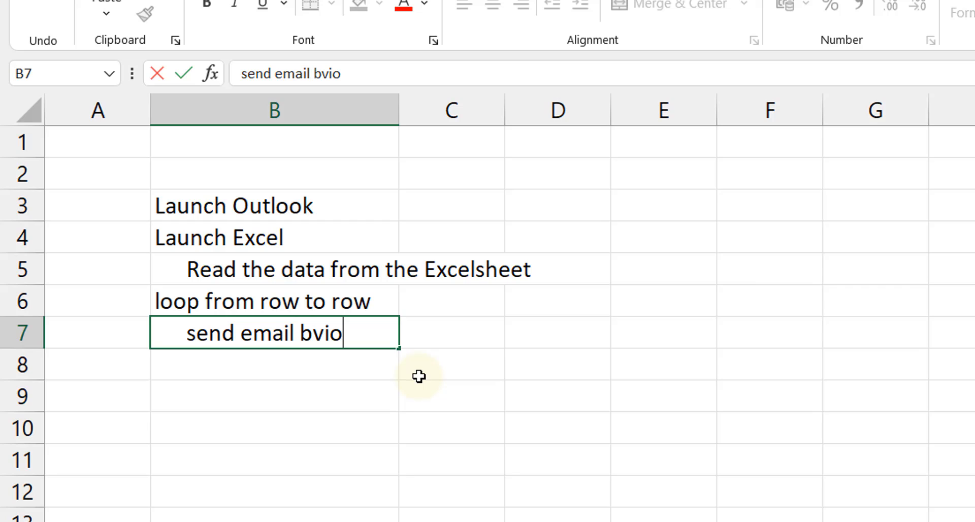
{"action": "key", "text": "BackSpace"}
{"action": "key", "text": "BackSpace"}
{"action": "key", "text": "BackSpace"}
{"action": "key", "text": "BackSpace"}
{"action": "key", "text": "BackSpace"}
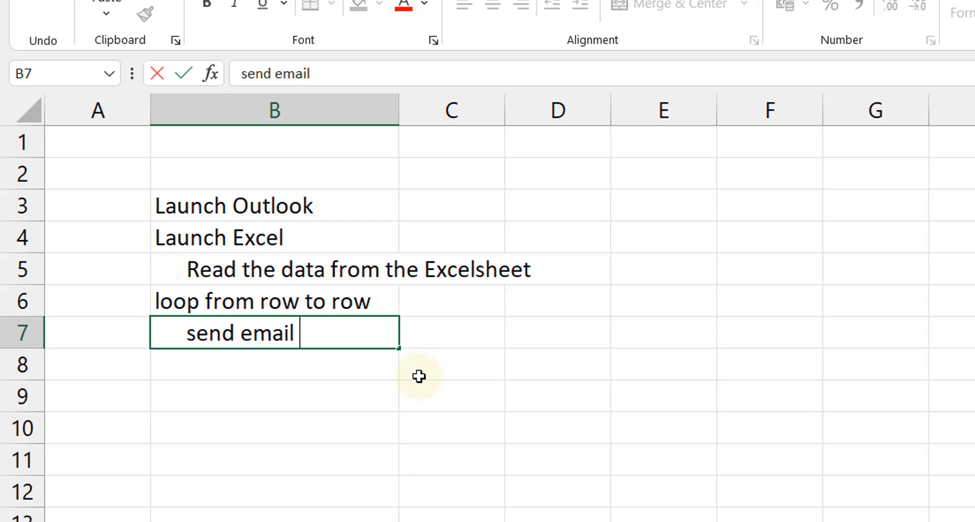
{"action": "type", "text": "via outlook"}
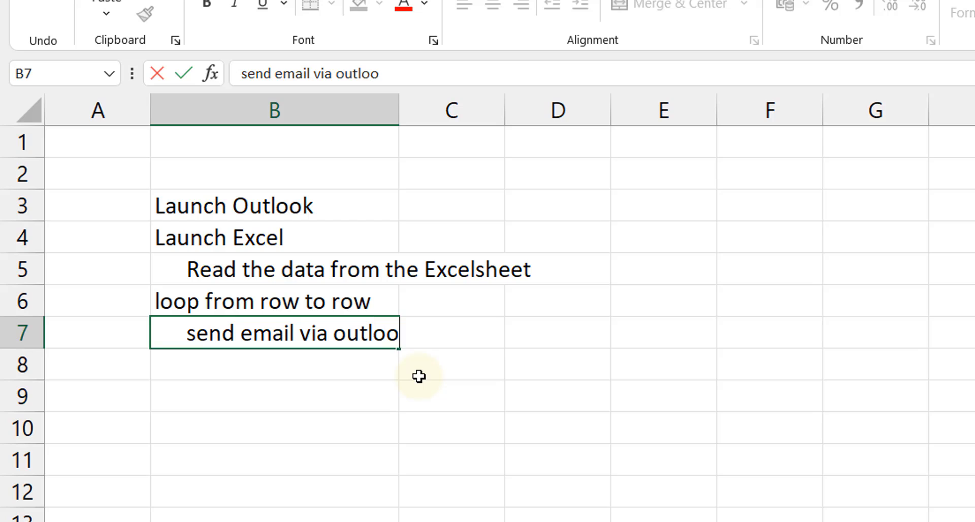
{"action": "key", "text": "Return"}
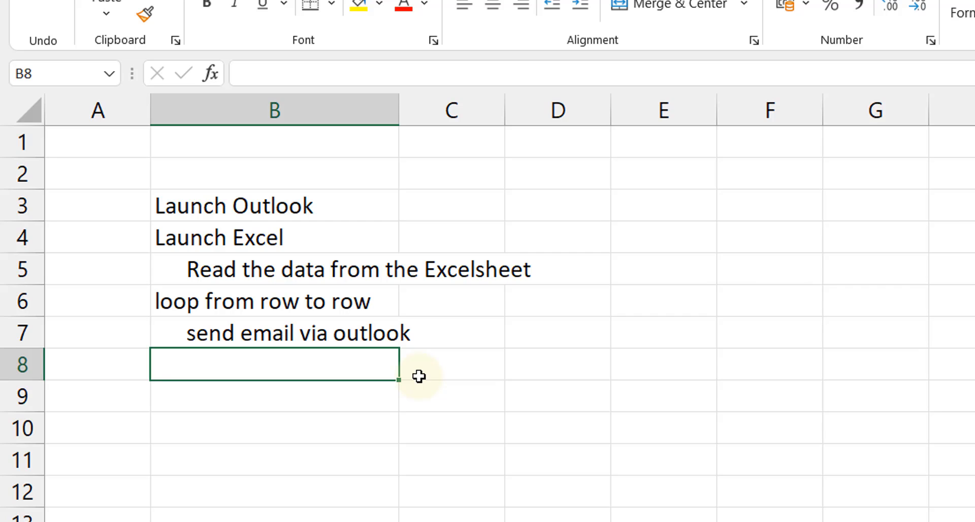
{"action": "type", "text": "close"}
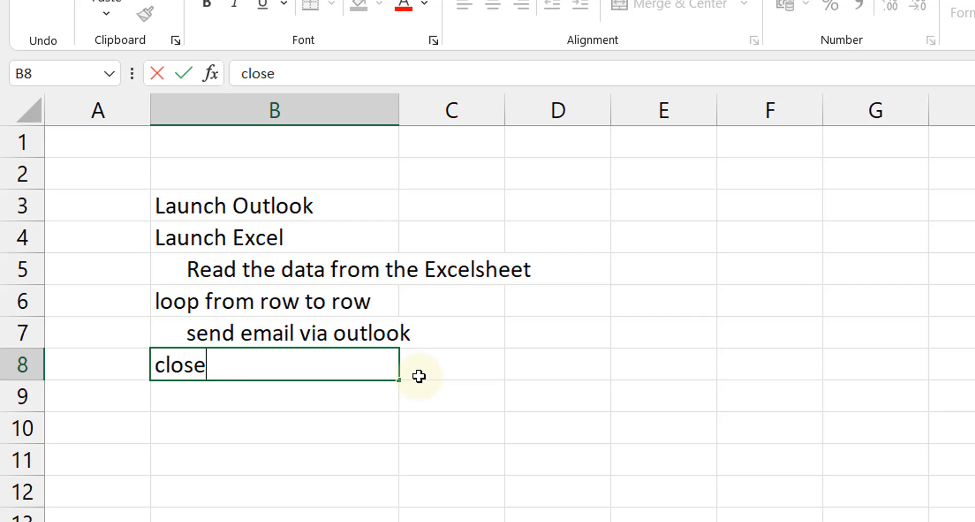
{"action": "type", "text": " excel"}
{"action": "key", "text": "Return"}
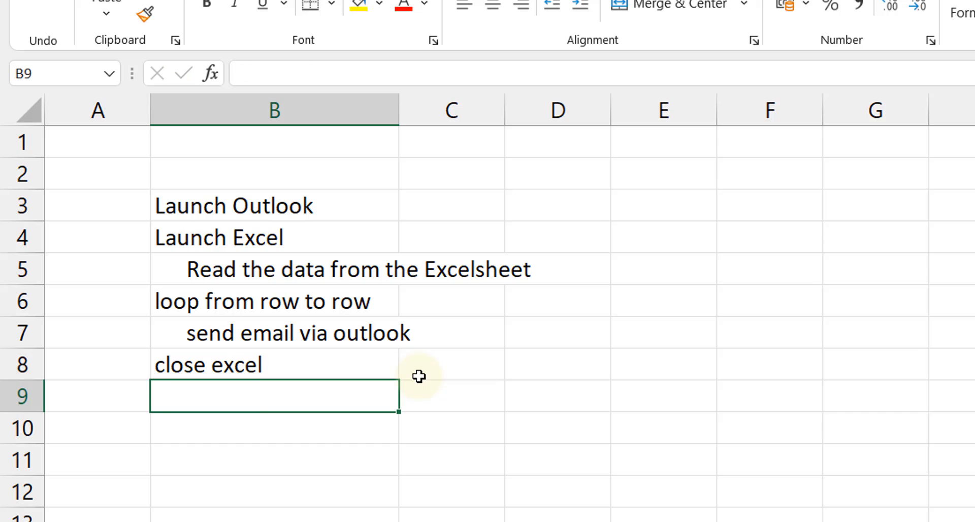
{"action": "type", "text": "close "}
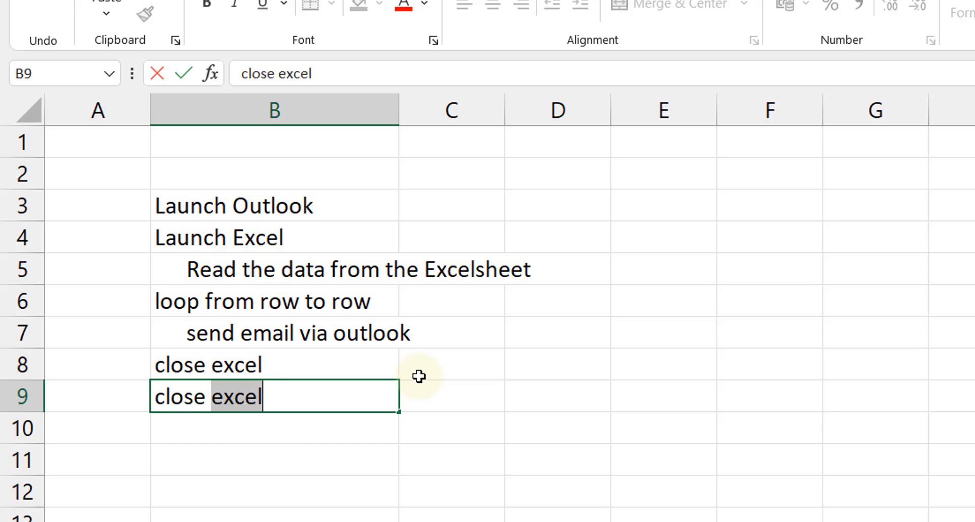
{"action": "type", "text": "outlook"}
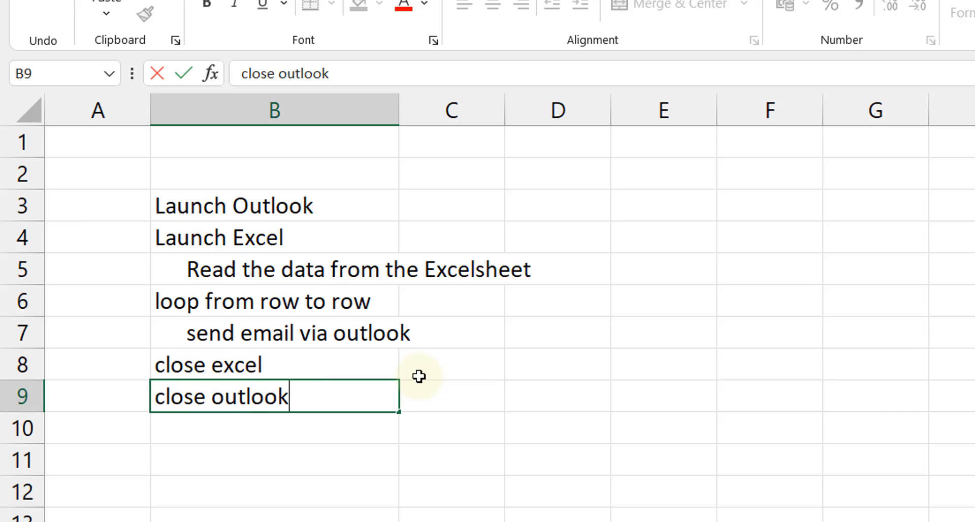
{"action": "key", "text": "Return"}
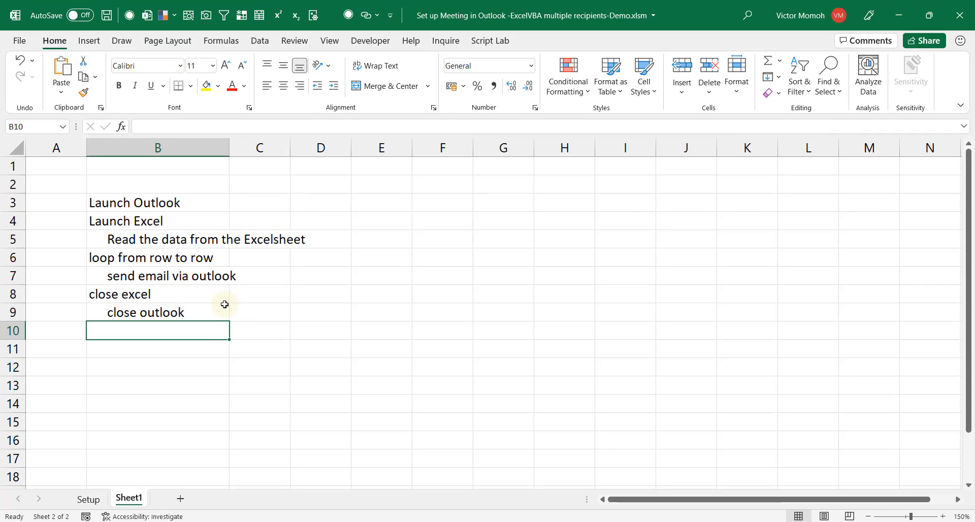
Decrease the indent of 'close outlook' in B9 and return to the SendToMultipleRecipients flow designer
{"action": "left_click", "coordinate": [377, 385]}
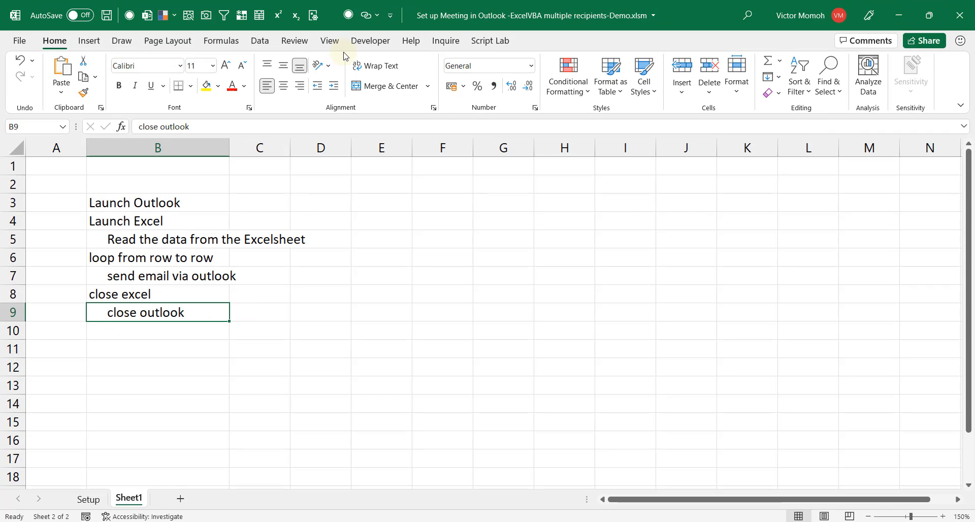
{"action": "left_click", "coordinate": [319, 90]}
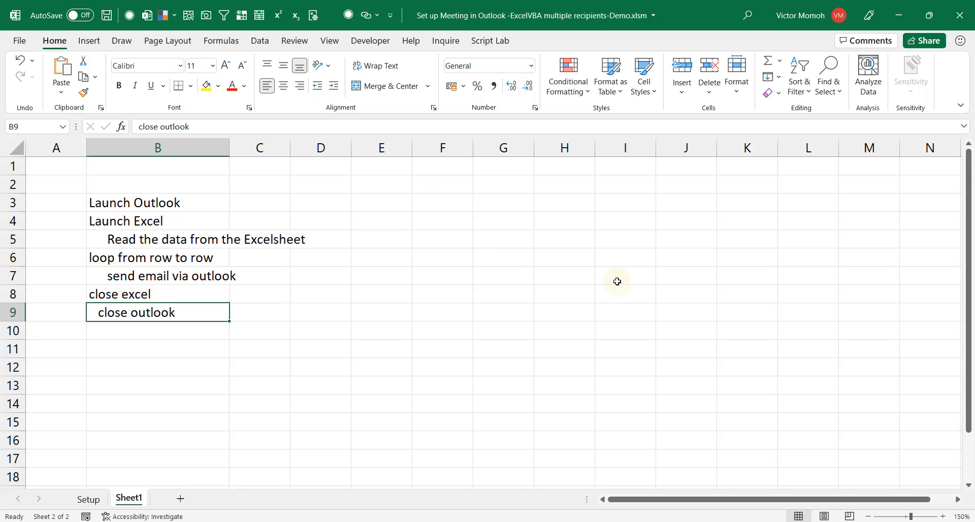
{"action": "left_click", "coordinate": [711, 521]}
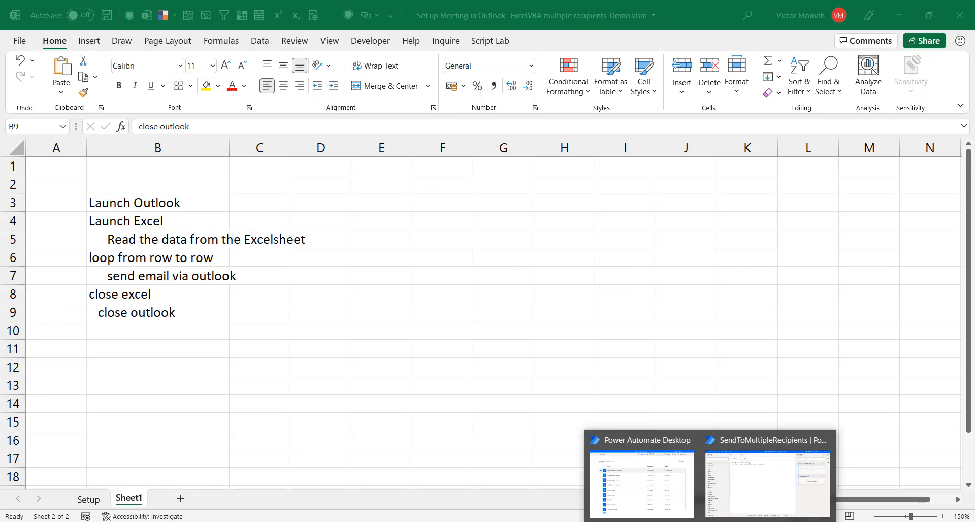
{"action": "left_click", "coordinate": [770, 478]}
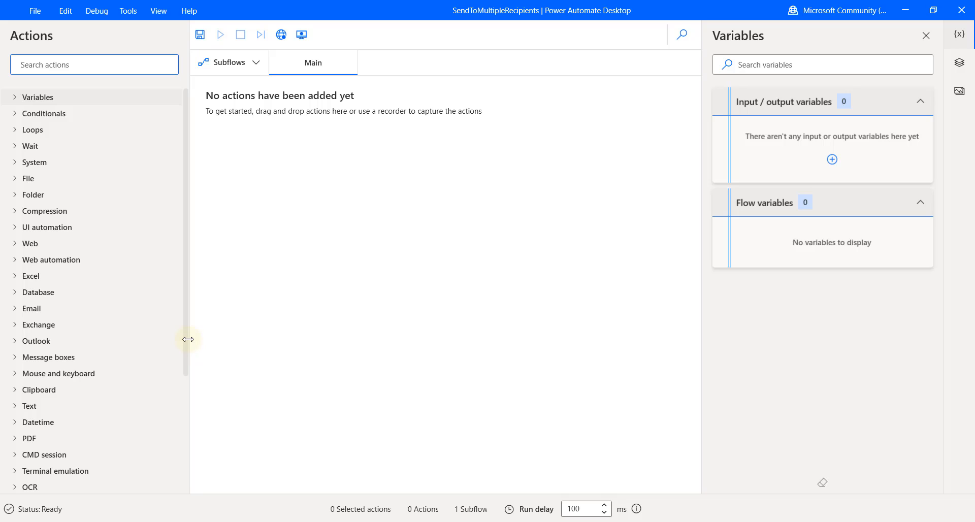
Browse the Outlook, Excel and Excel Advanced action groups, then search actions for 'launch'
{"action": "left_click_drag", "start_coordinate": [188, 339], "coordinate": [186, 342]}
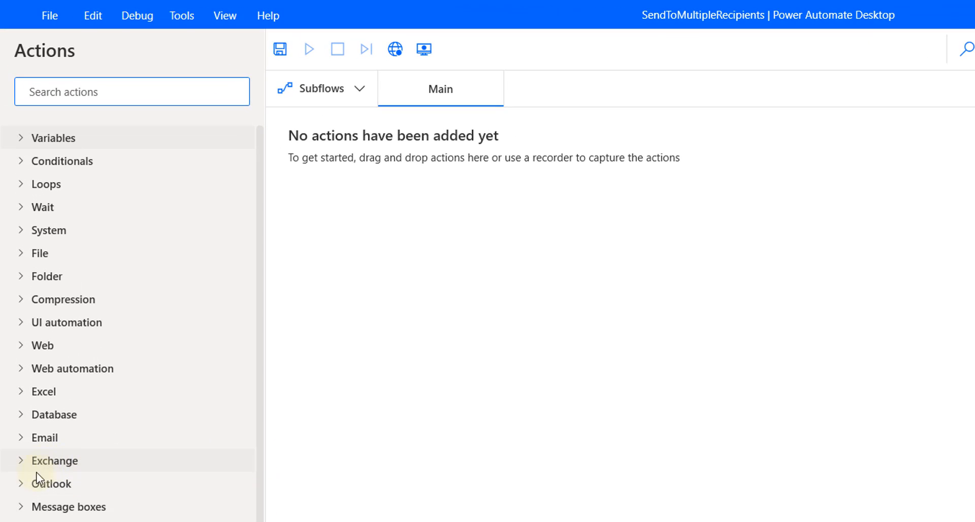
{"action": "left_click", "coordinate": [21, 483]}
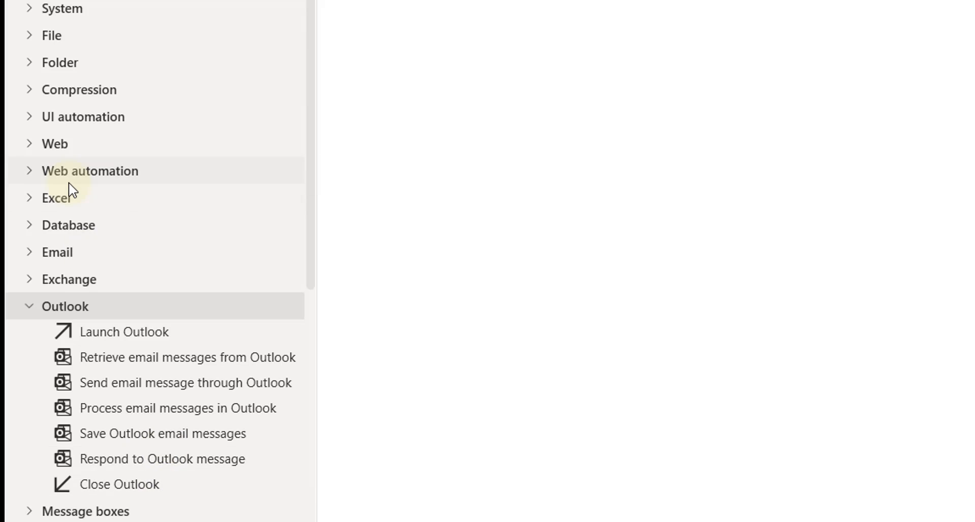
{"action": "left_click", "coordinate": [44, 202]}
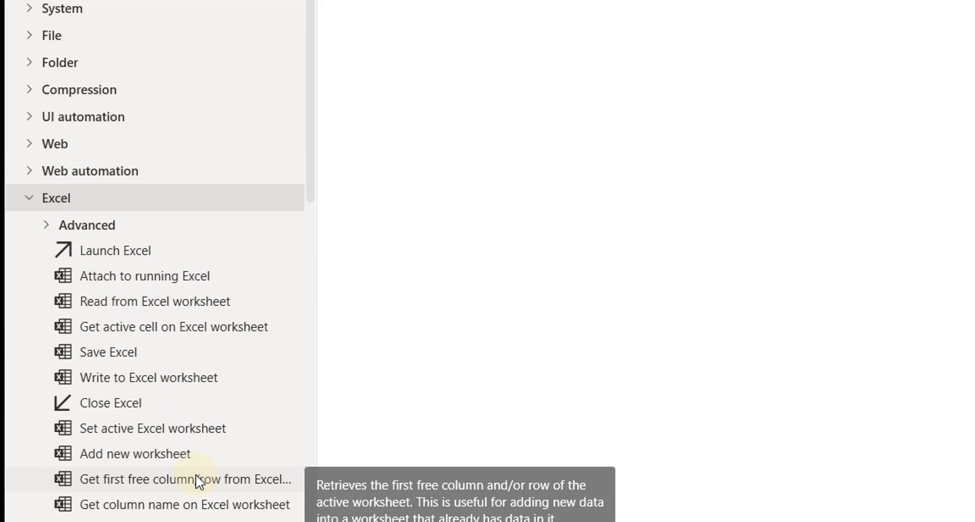
{"action": "left_click", "coordinate": [51, 229]}
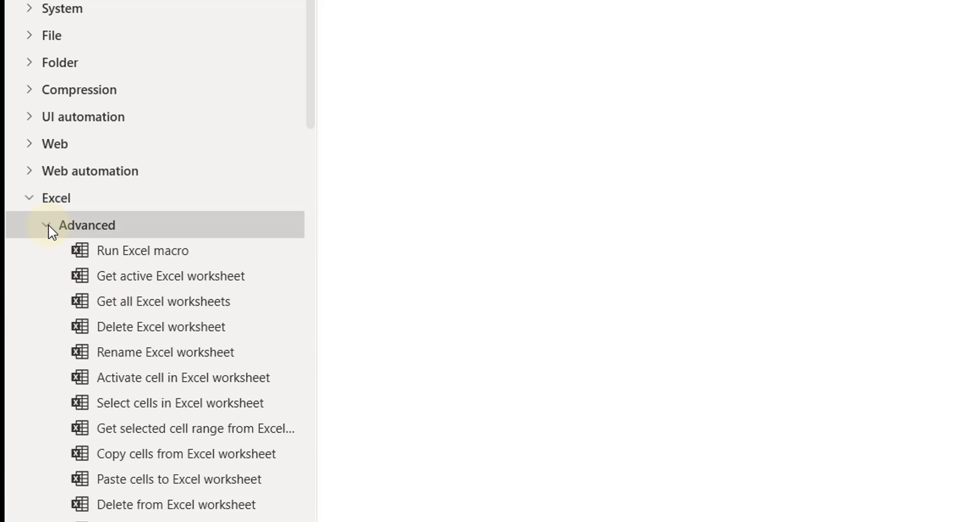
{"action": "left_click", "coordinate": [51, 229]}
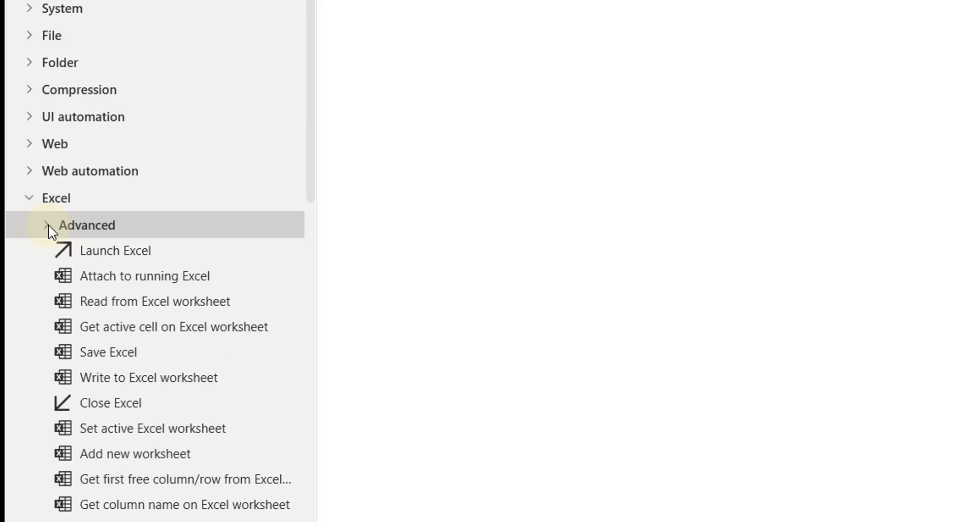
{"action": "left_click", "coordinate": [83, 59]}
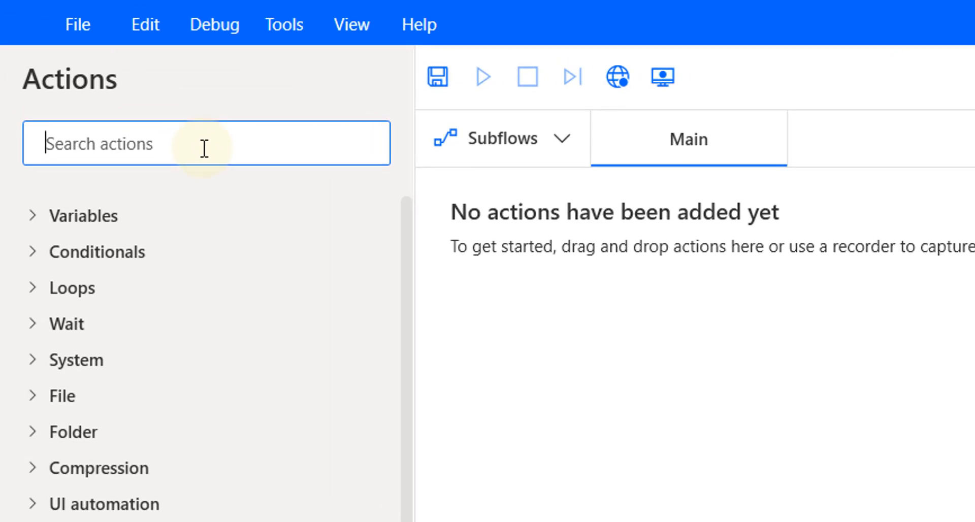
{"action": "type", "text": "l"}
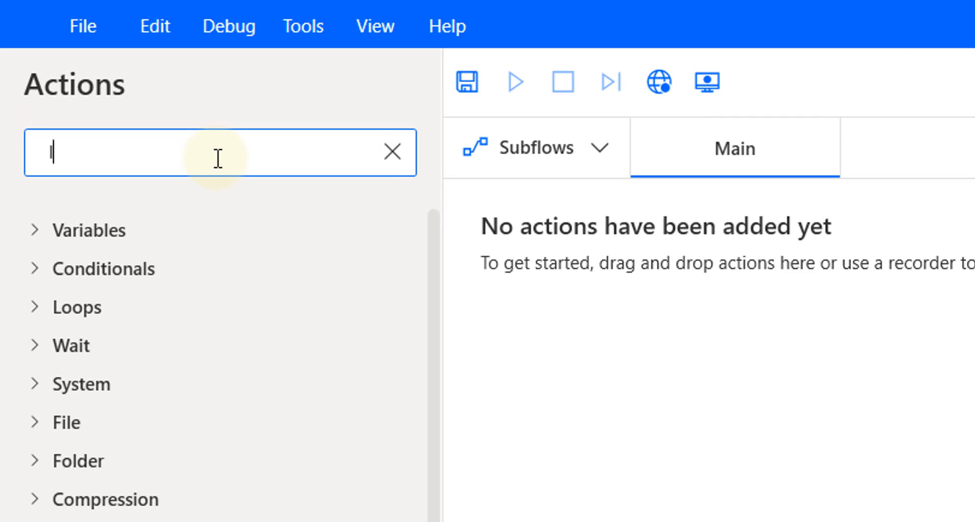
{"action": "type", "text": "aunch"}
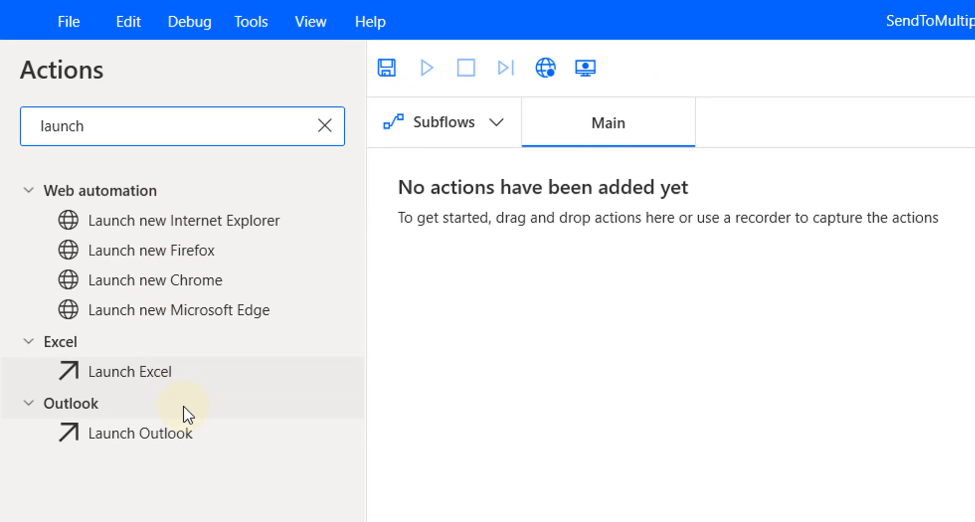
Add Launch Outlook as step 1 of the Main flow, saving its instance as OutlookInstance
{"action": "left_click_drag", "start_coordinate": [163, 432], "coordinate": [659, 291]}
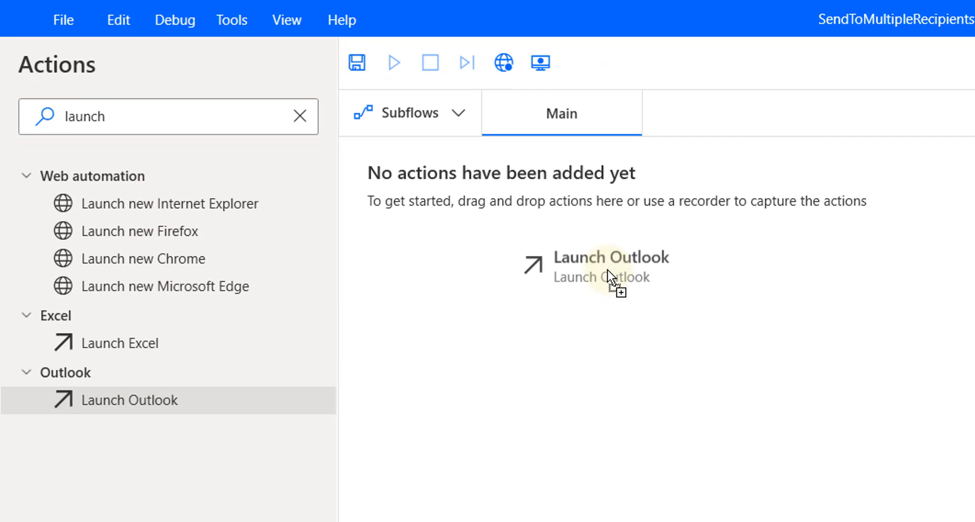
{"action": "left_click_drag", "start_coordinate": [608, 269], "coordinate": [611, 269]}
{"action": "left_click_drag", "start_coordinate": [611, 269], "coordinate": [586, 237]}
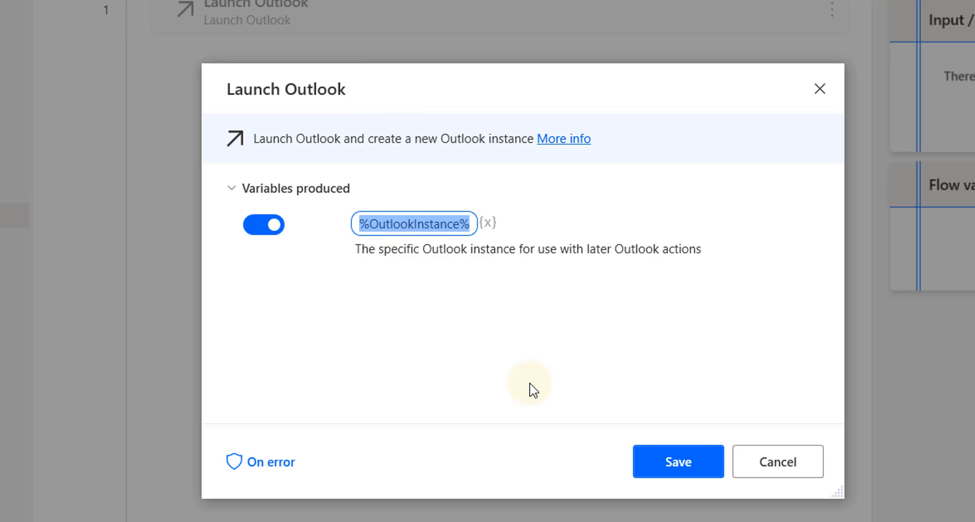
{"action": "left_click", "coordinate": [693, 465]}
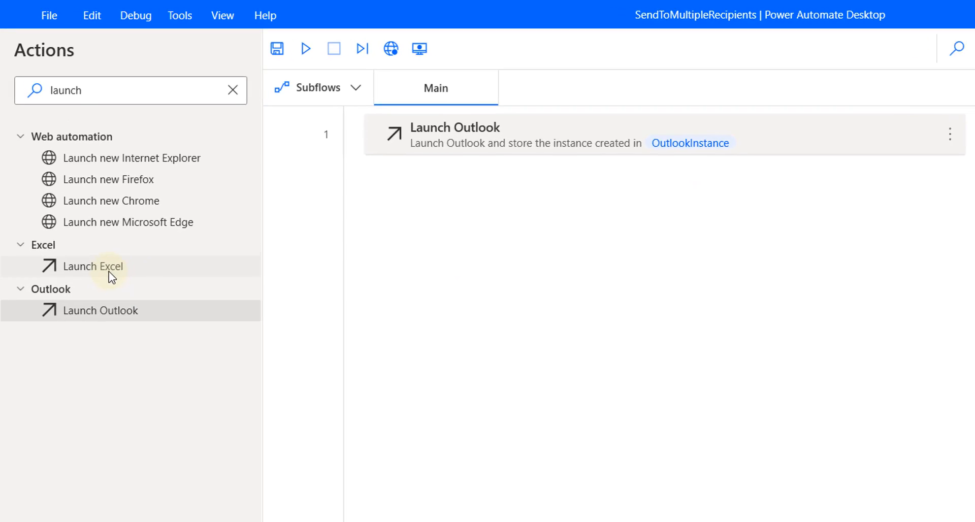
Add Launch Excel as step 2 set to 'and open the following document', then switch to Excel
{"action": "left_click_drag", "start_coordinate": [108, 272], "coordinate": [510, 227]}
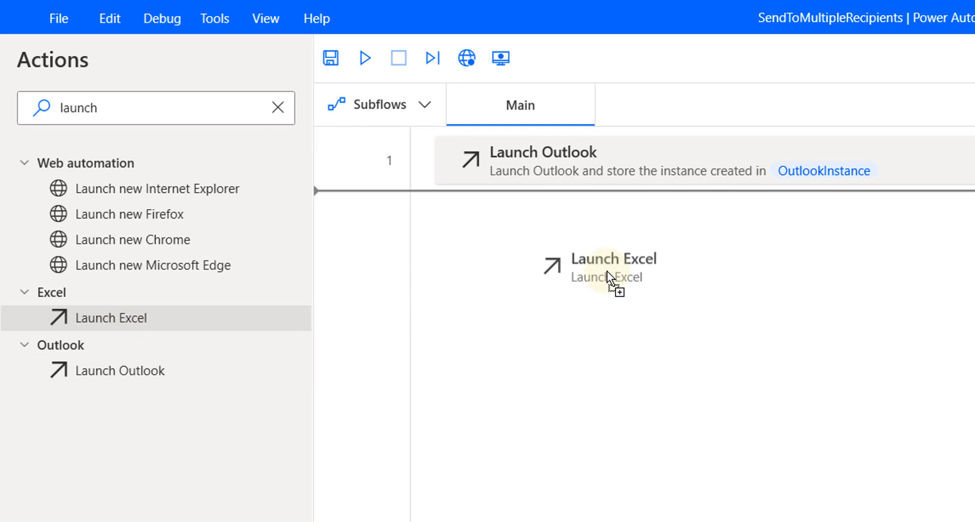
{"action": "left_click_drag", "start_coordinate": [608, 271], "coordinate": [607, 271]}
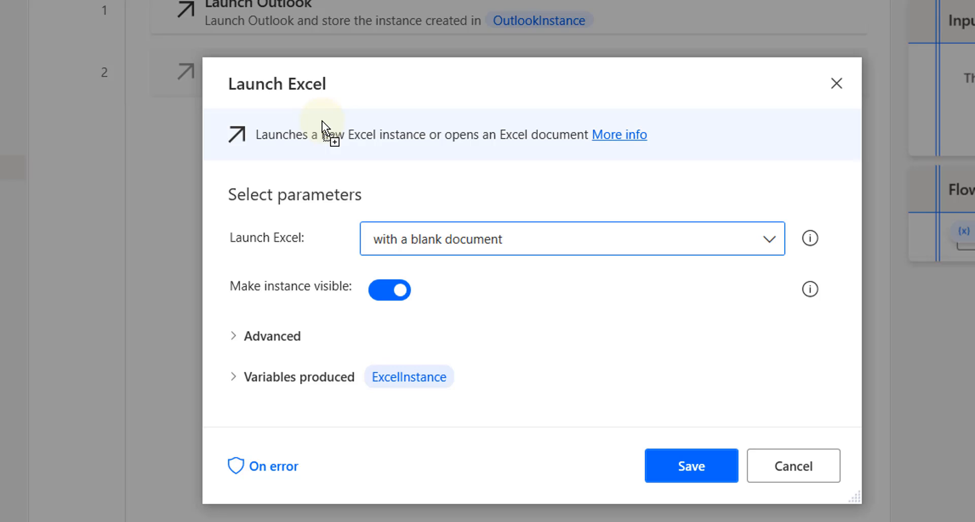
{"action": "left_click", "coordinate": [769, 240]}
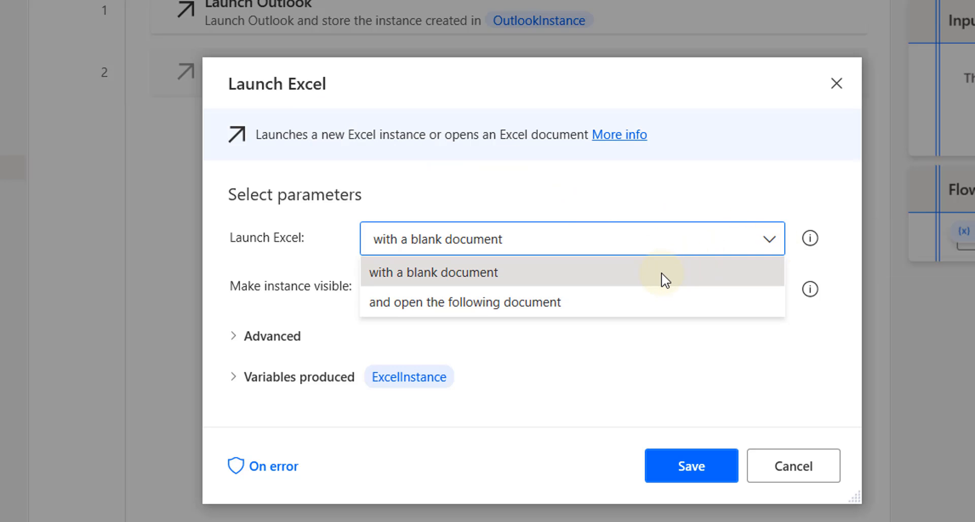
{"action": "left_click", "coordinate": [660, 303]}
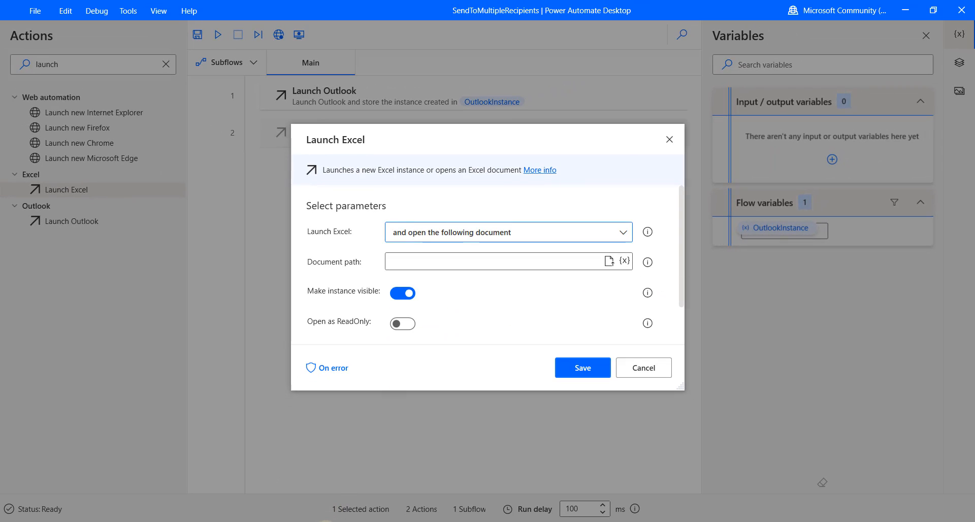
{"action": "left_click", "coordinate": [300, 511]}
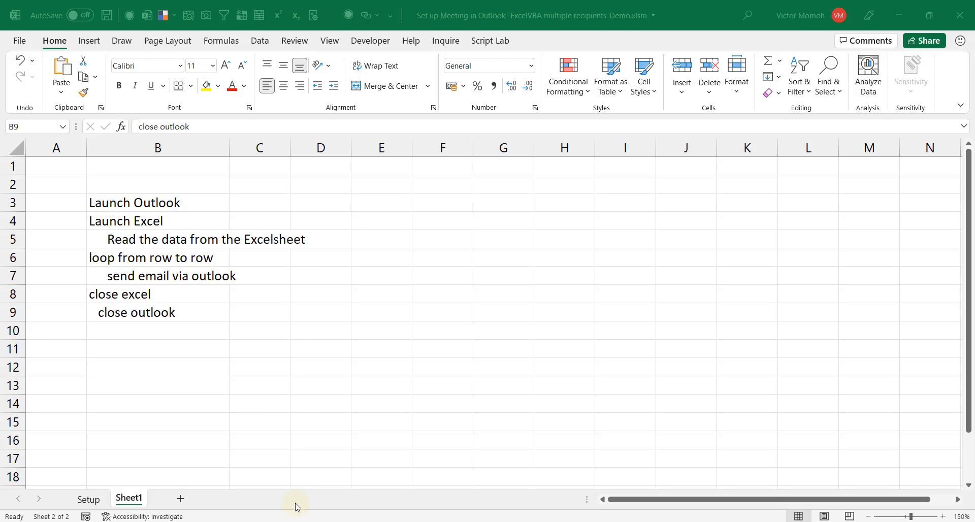
View the attendee table on the Setup sheet, then go back to Power Automate Desktop
{"action": "left_click", "coordinate": [89, 500]}
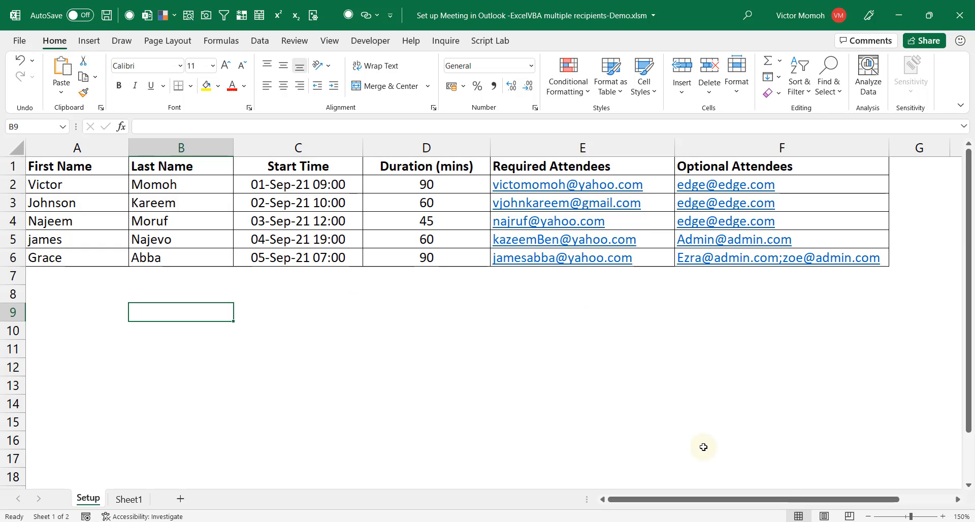
{"action": "mouse_move", "coordinate": [711, 521]}
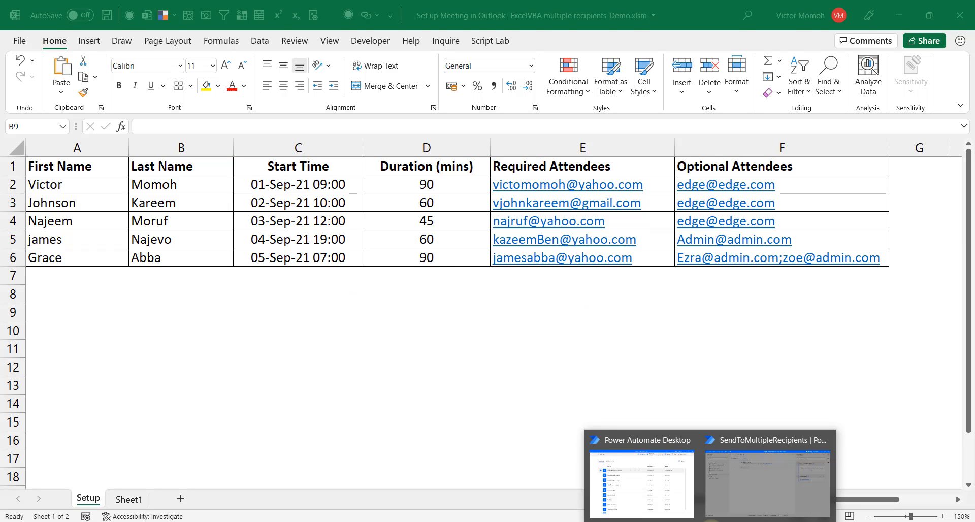
{"action": "left_click", "coordinate": [729, 486]}
Point Launch Excel at 'Set up Meeting in Outlook -ExcelVBA multiple recipients.xlsm', review Advanced, and save
{"action": "left_click", "coordinate": [655, 247]}
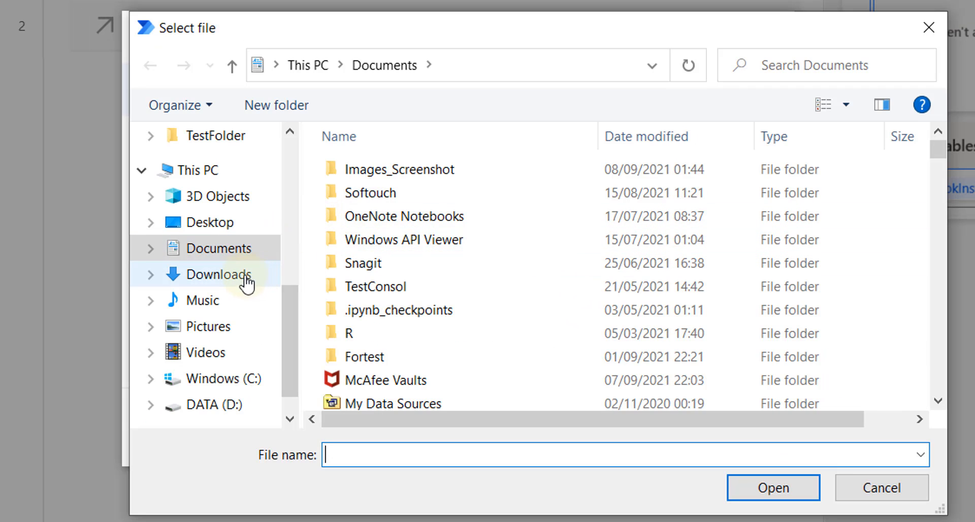
{"action": "left_click", "coordinate": [246, 279]}
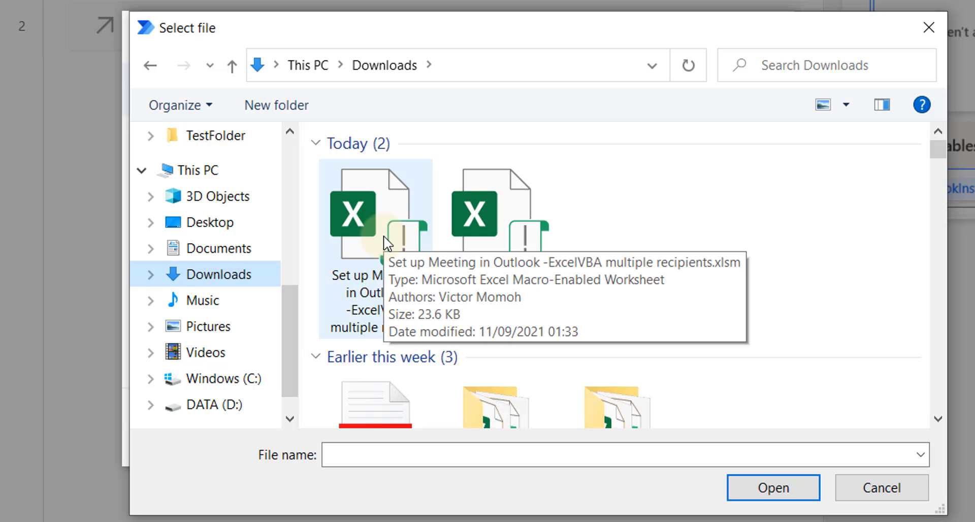
{"action": "double_click", "coordinate": [384, 240]}
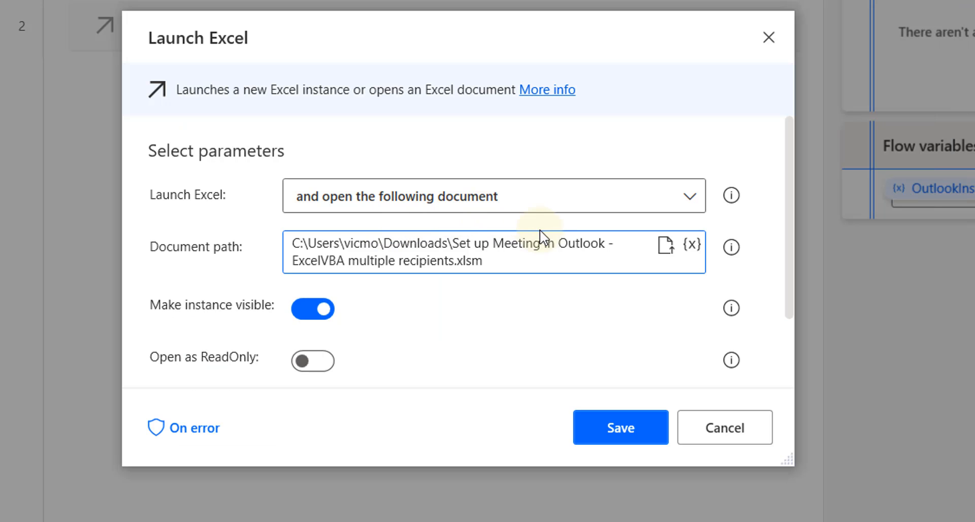
{"action": "left_click_drag", "start_coordinate": [529, 36], "coordinate": [472, 22]}
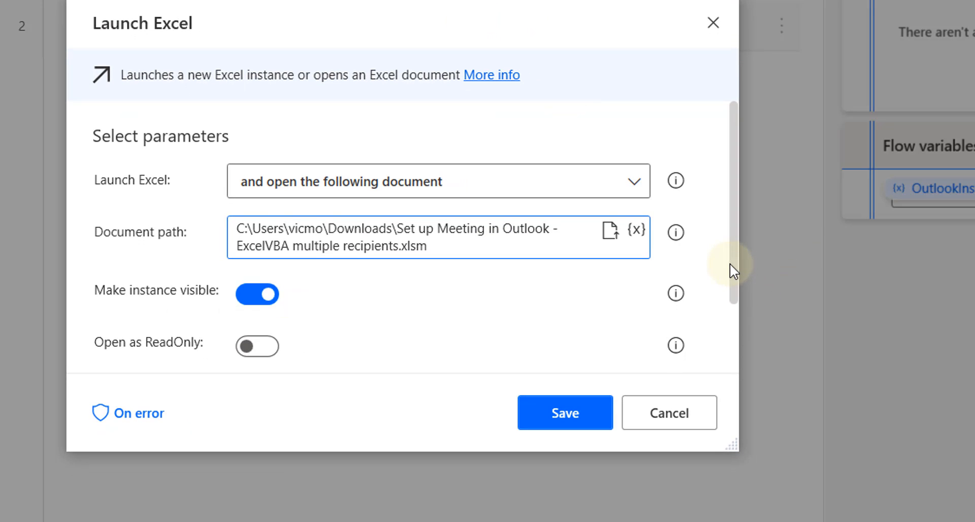
{"action": "left_click_drag", "start_coordinate": [730, 263], "coordinate": [730, 339]}
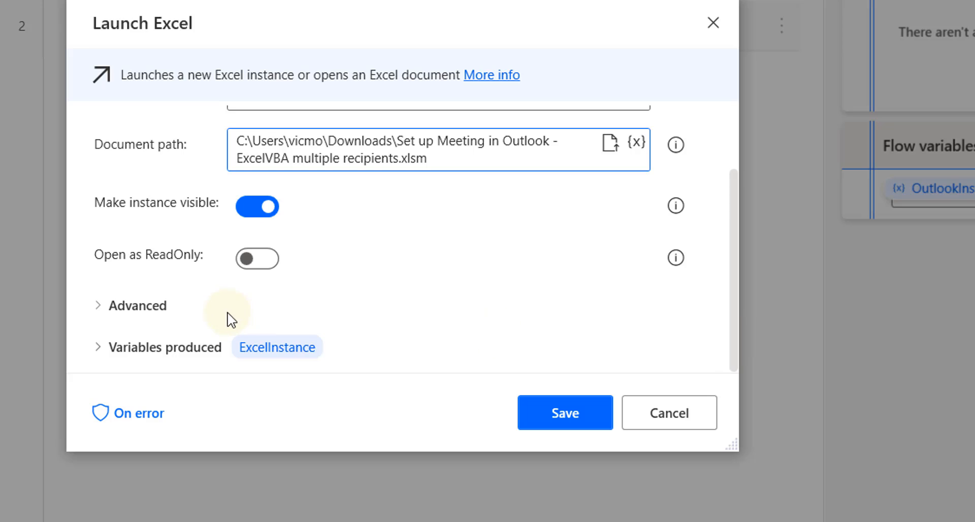
{"action": "left_click", "coordinate": [101, 309]}
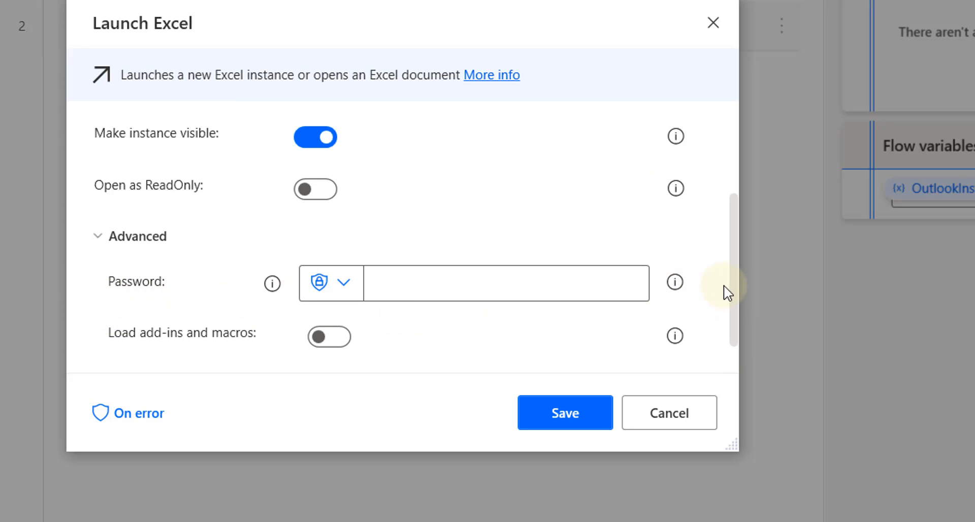
{"action": "left_click_drag", "start_coordinate": [733, 300], "coordinate": [733, 202]}
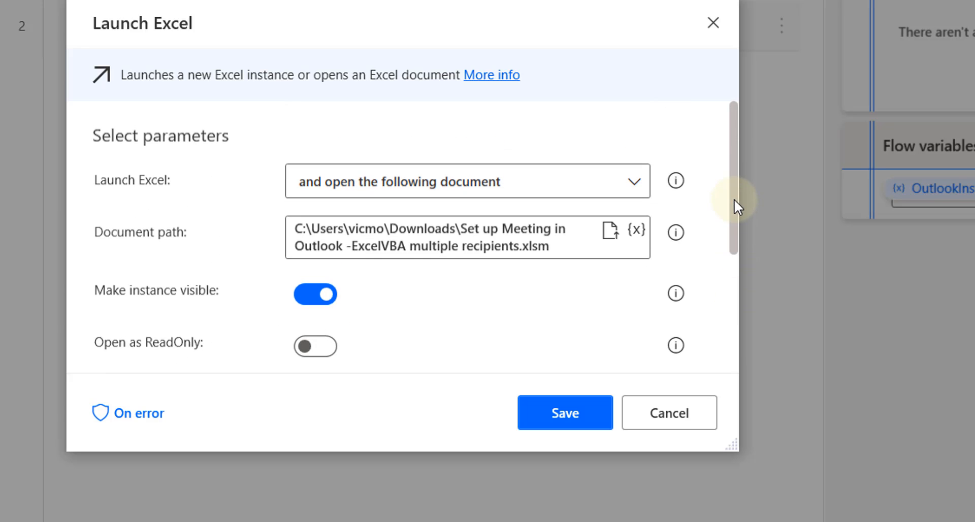
{"action": "left_click", "coordinate": [569, 420]}
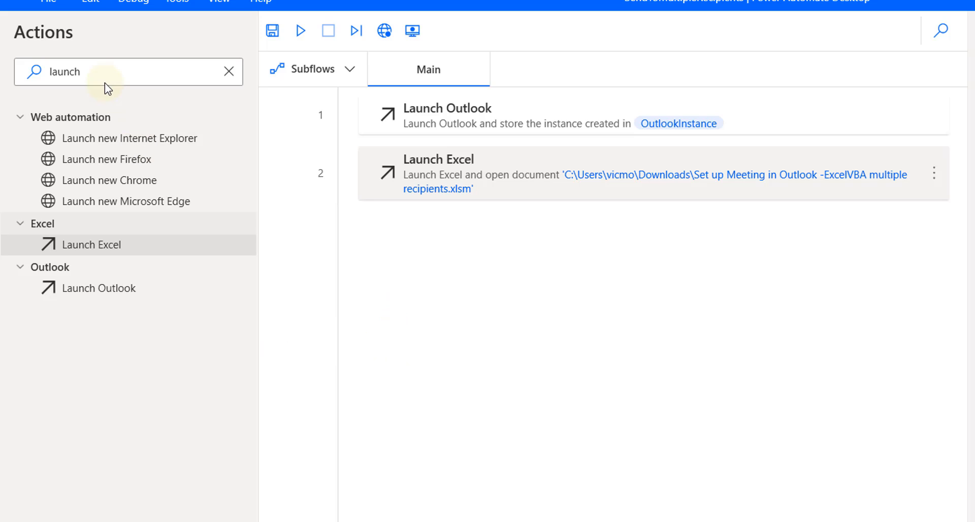
Clear the action search and add a Read from Excel worksheet step after step 2
{"action": "left_click", "coordinate": [230, 73]}
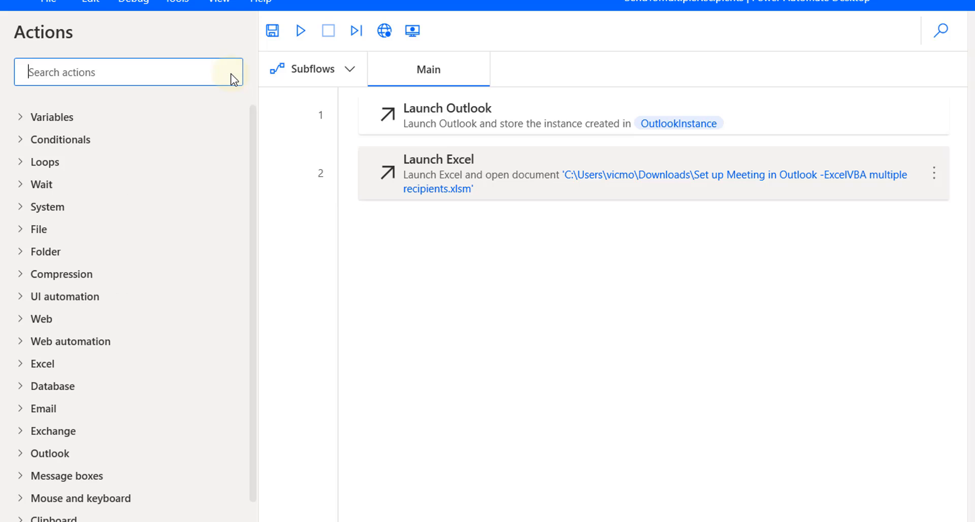
{"action": "left_click_drag", "start_coordinate": [253, 241], "coordinate": [245, 261]}
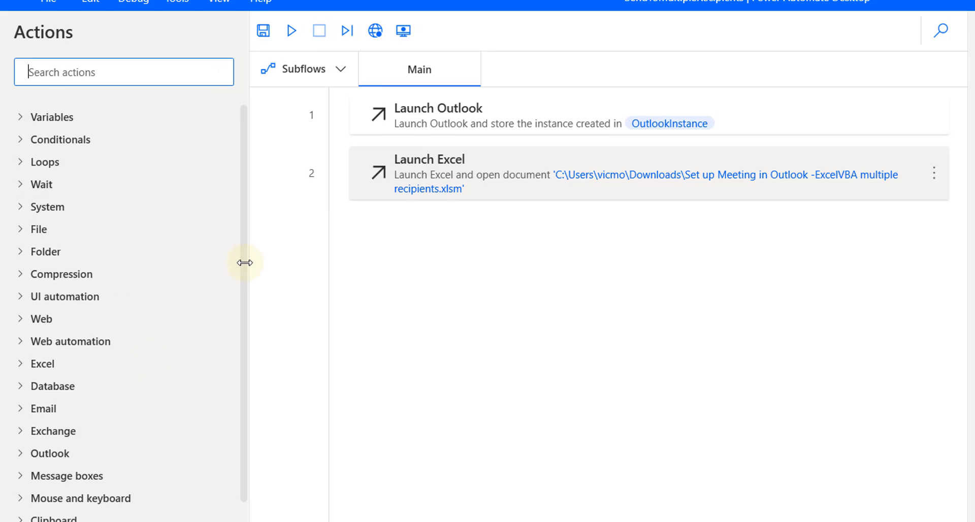
{"action": "left_click", "coordinate": [21, 363]}
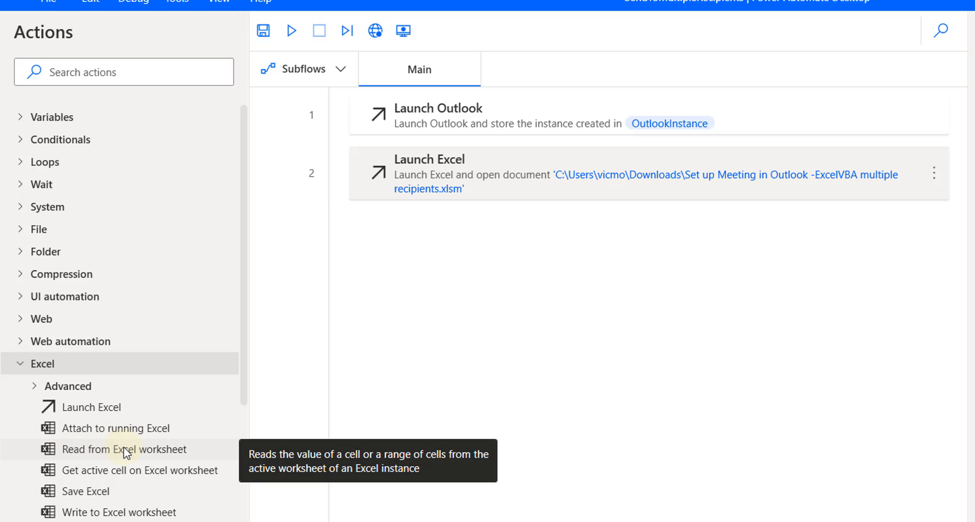
{"action": "left_click_drag", "start_coordinate": [124, 448], "coordinate": [501, 282]}
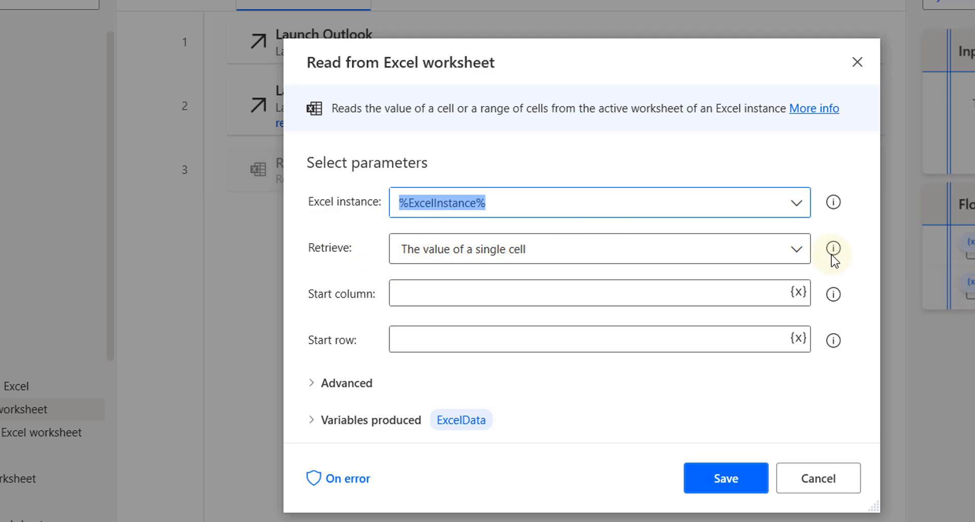
Set it to retrieve values from a range of cells starting at column 1, row 1
{"action": "left_click", "coordinate": [796, 250]}
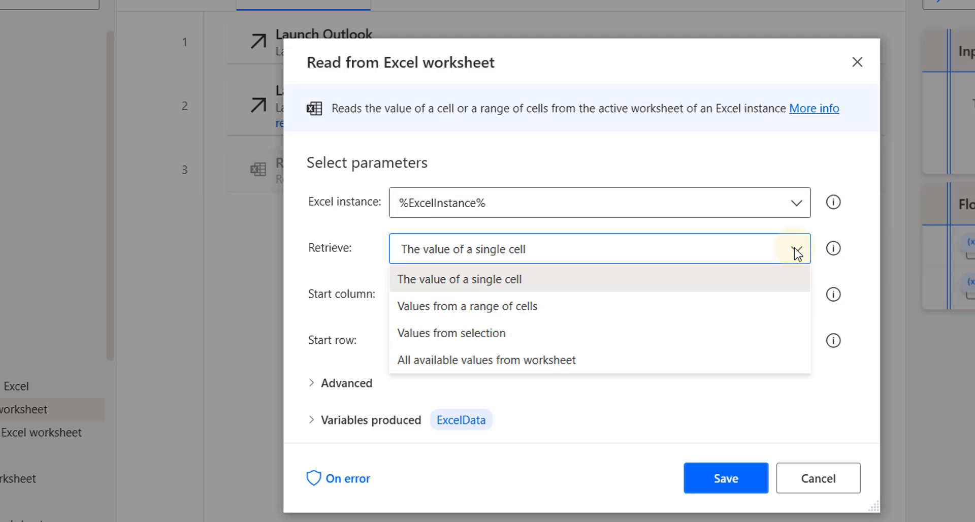
{"action": "left_click", "coordinate": [572, 306]}
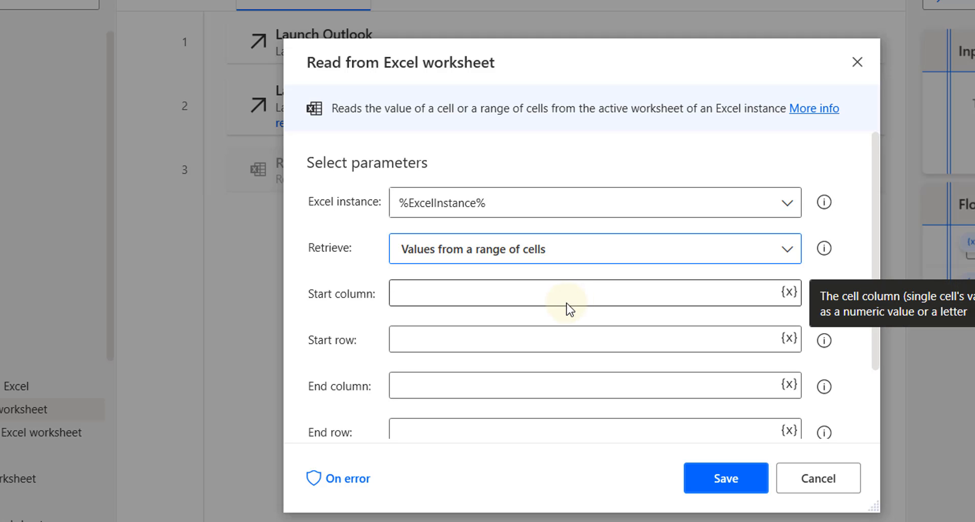
{"action": "left_click", "coordinate": [471, 295]}
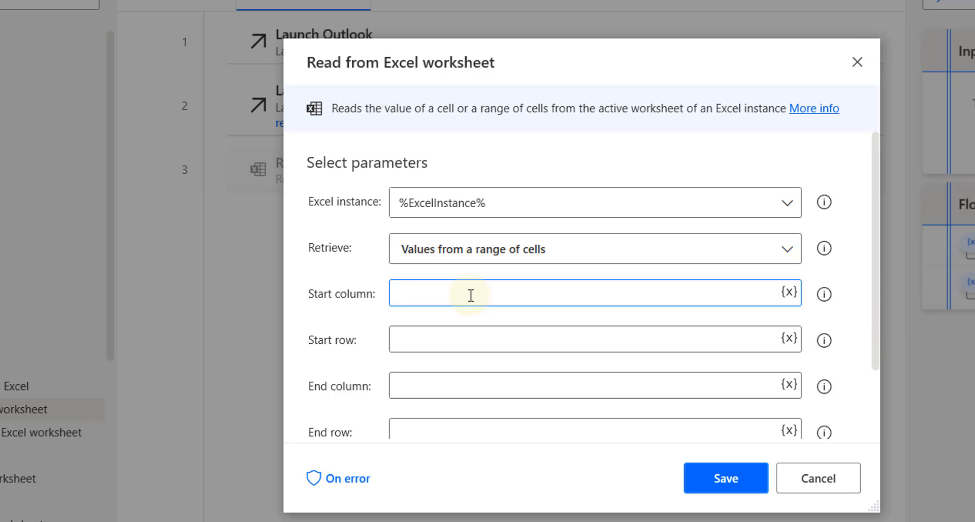
{"action": "type", "text": "1"}
{"action": "left_click", "coordinate": [472, 339]}
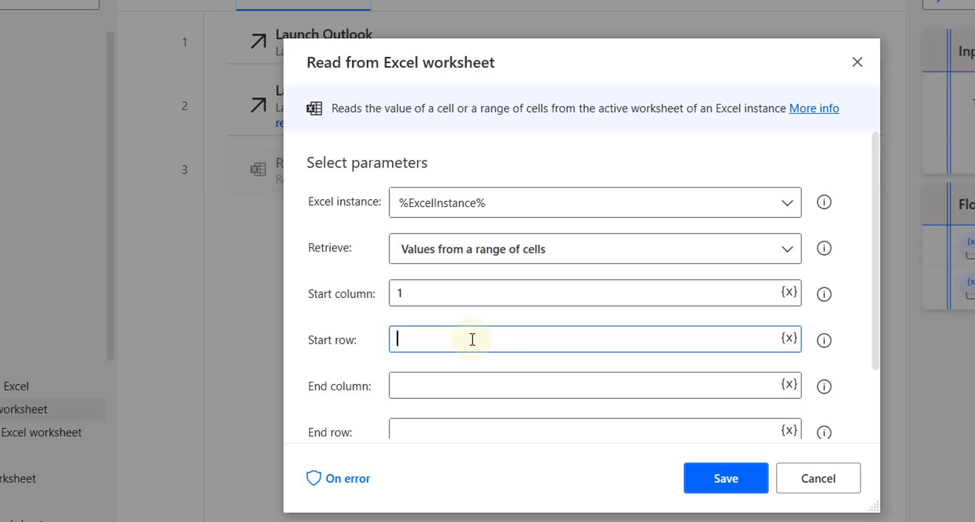
{"action": "type", "text": "1"}
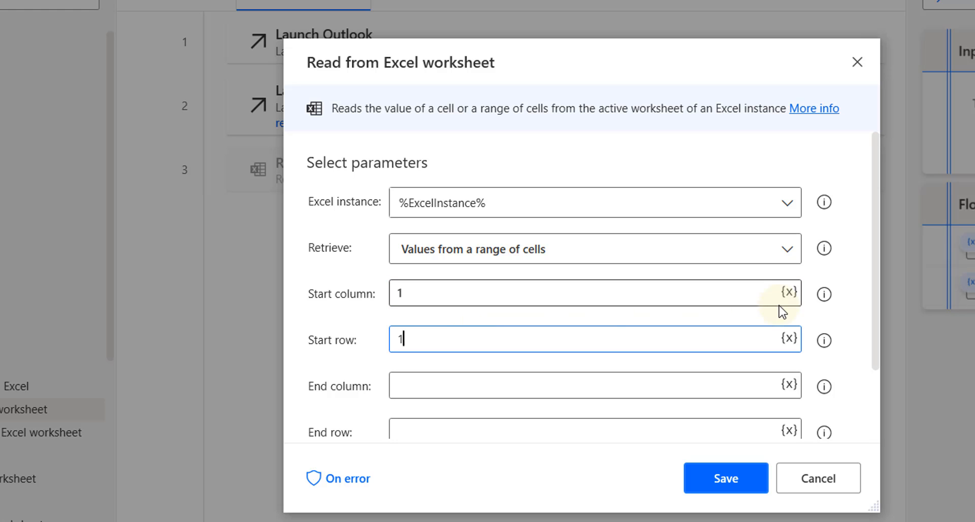
{"action": "left_click_drag", "start_coordinate": [874, 343], "coordinate": [870, 414]}
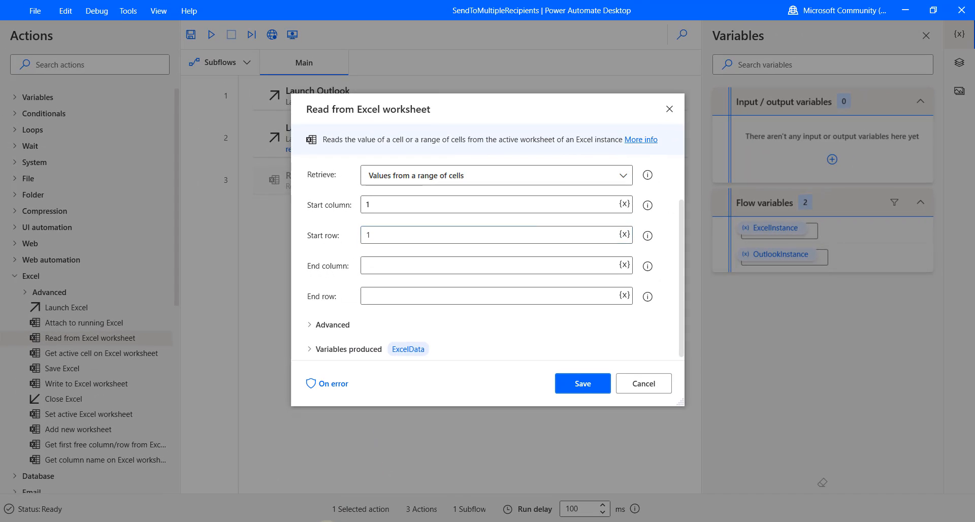
{"action": "left_click", "coordinate": [304, 505]}
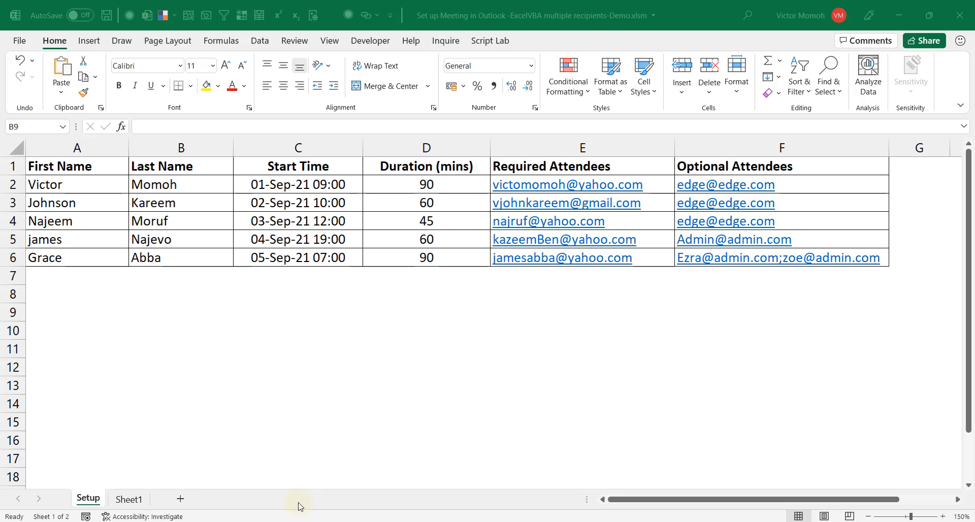
{"action": "left_click", "coordinate": [740, 138]}
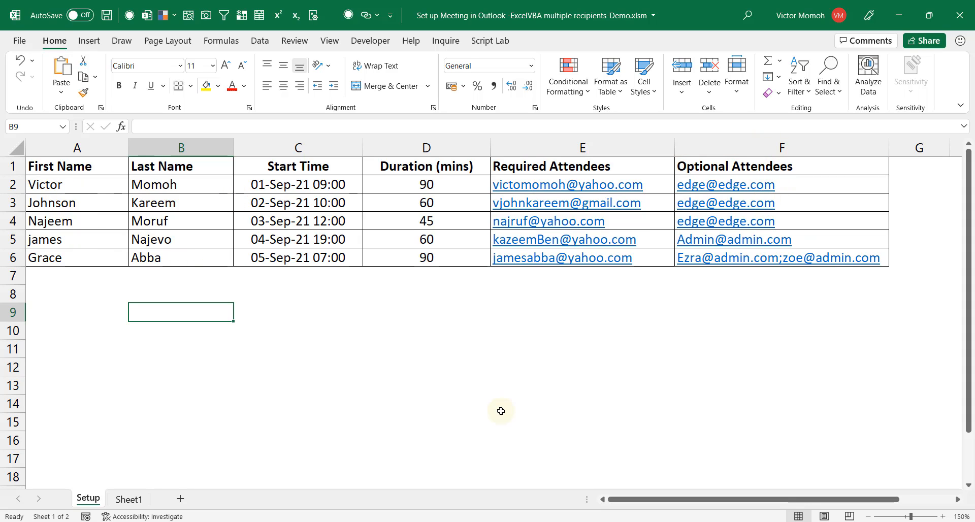
{"action": "mouse_move", "coordinate": [711, 521]}
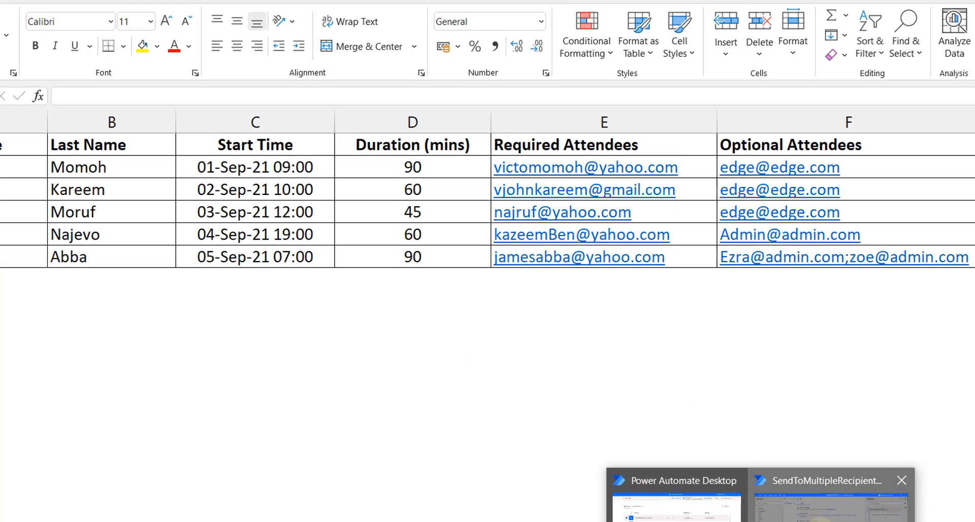
In Read from Excel worksheet, set End column 6 and End row 6, with the first line as column names
{"action": "left_click", "coordinate": [830, 506]}
{"action": "left_click", "coordinate": [425, 261]}
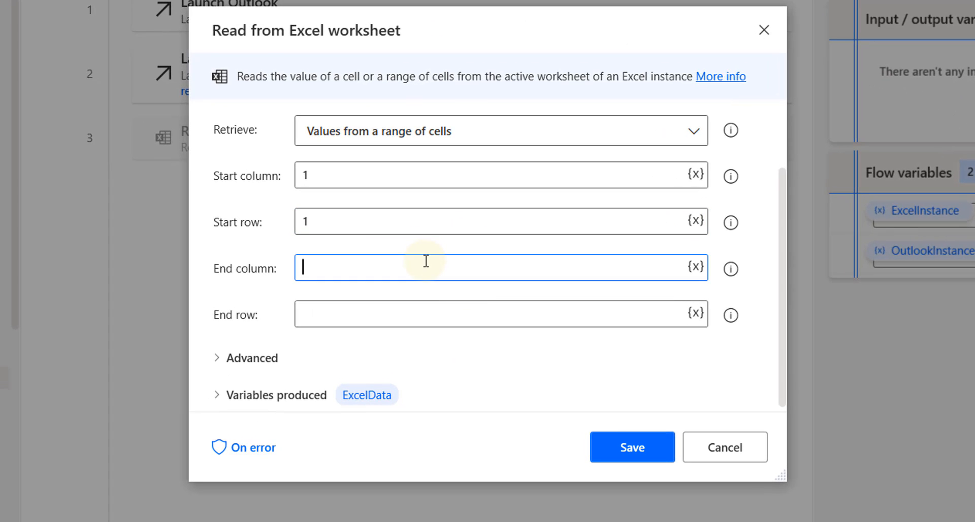
{"action": "type", "text": "6"}
{"action": "left_click", "coordinate": [421, 309]}
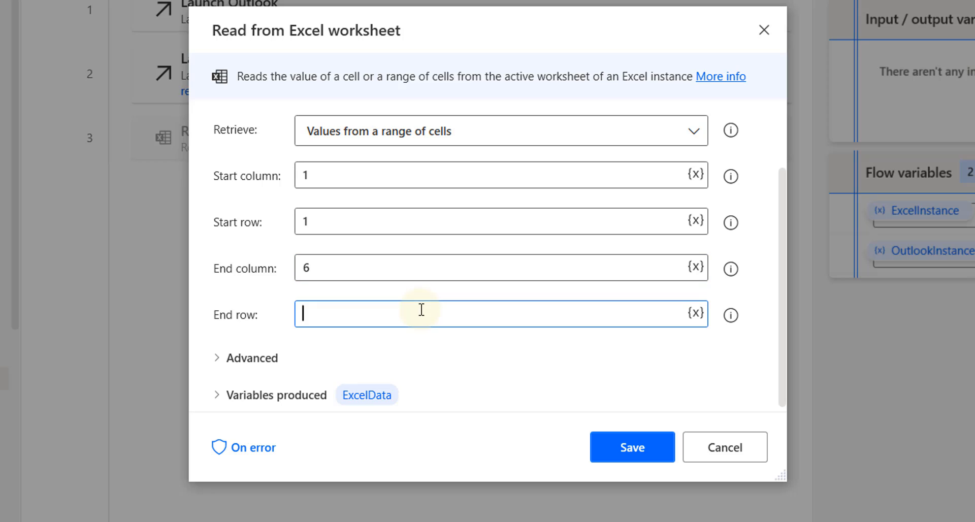
{"action": "type", "text": "6"}
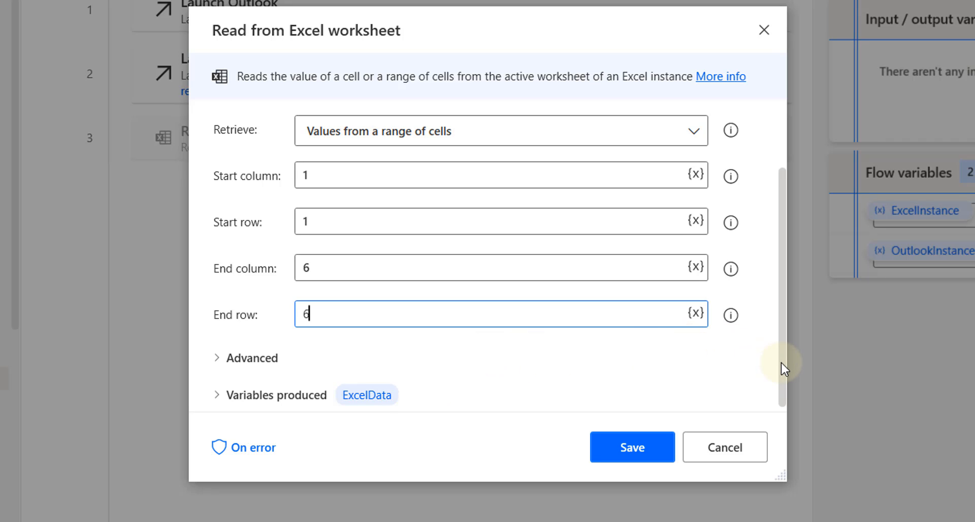
{"action": "scroll", "coordinate": [781, 363], "scroll_direction": "down", "scroll_amount": 1}
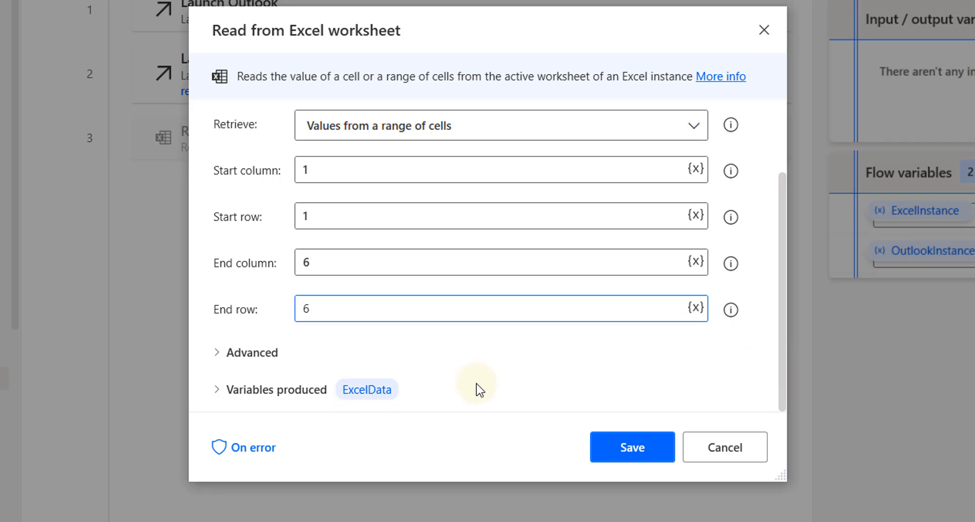
{"action": "left_click", "coordinate": [218, 353]}
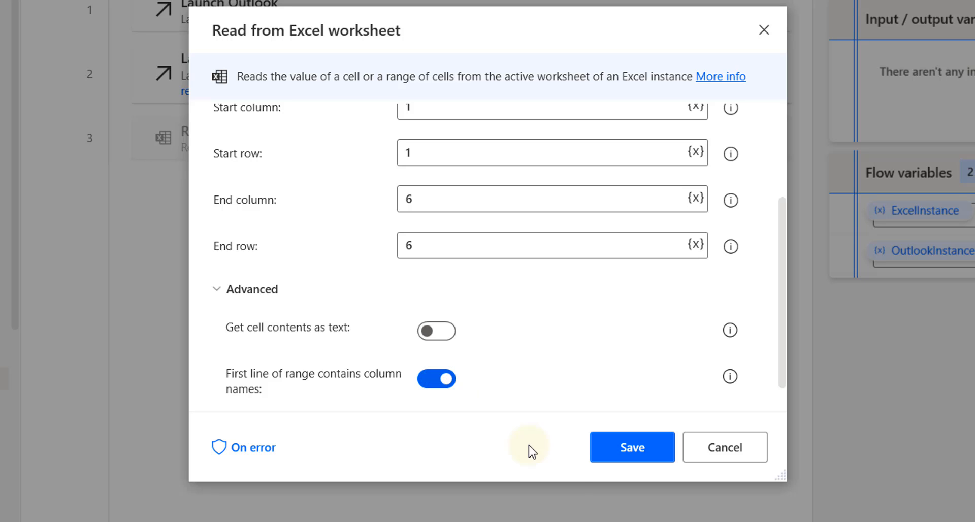
{"action": "left_click", "coordinate": [641, 453]}
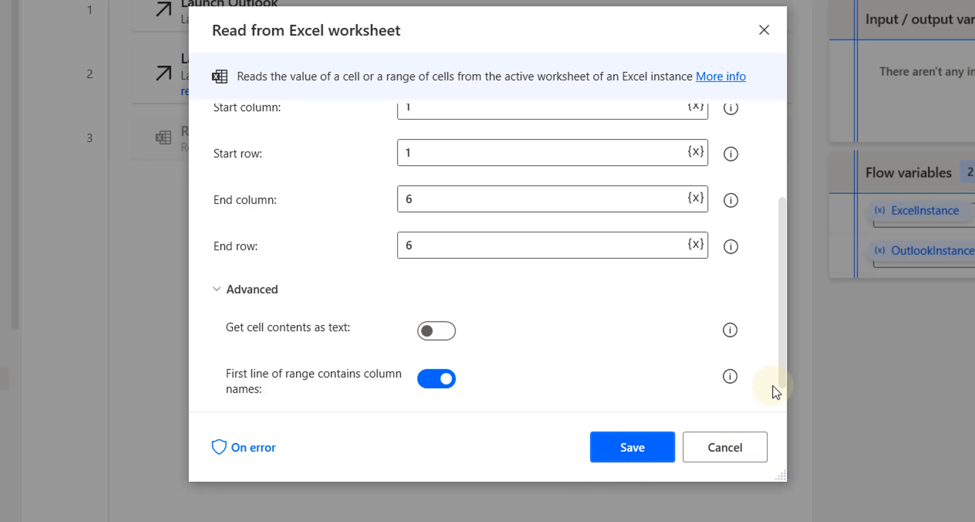
{"action": "left_click_drag", "start_coordinate": [782, 357], "coordinate": [784, 406]}
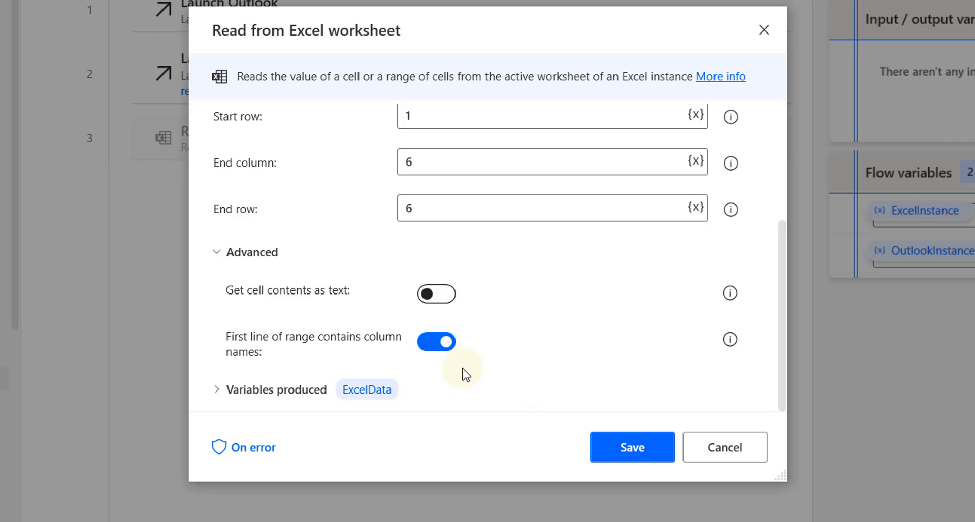
{"action": "mouse_move", "coordinate": [358, 403]}
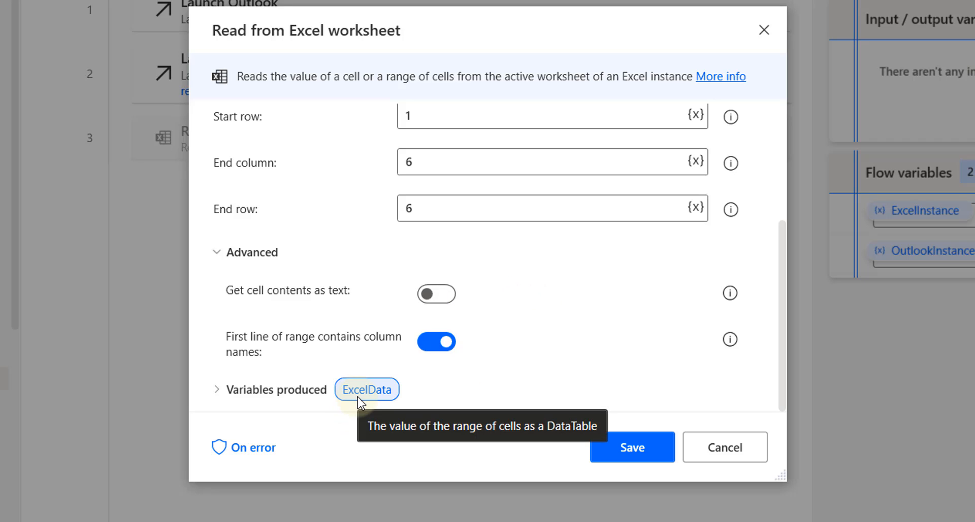
Save the read step, add Get first free column/row as step 4, and return to Excel
{"action": "left_click", "coordinate": [642, 450]}
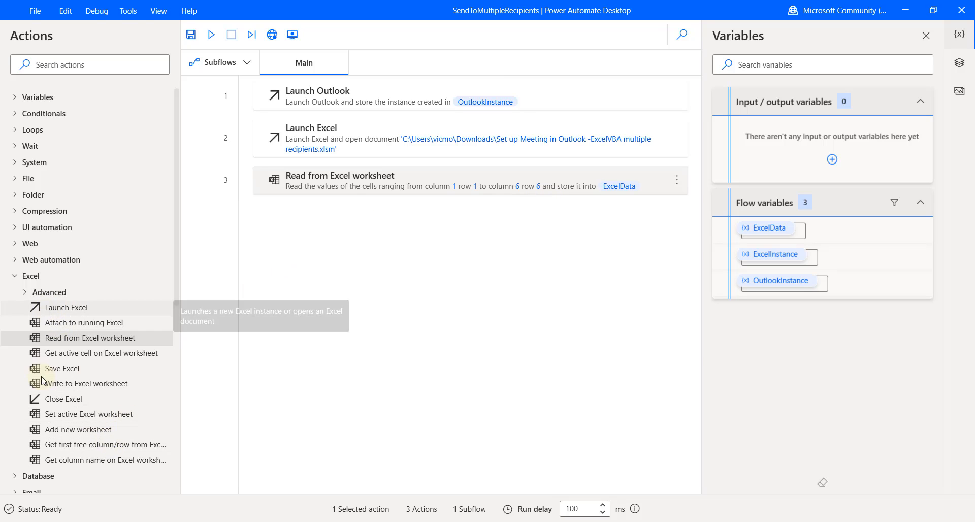
{"action": "left_click", "coordinate": [85, 452]}
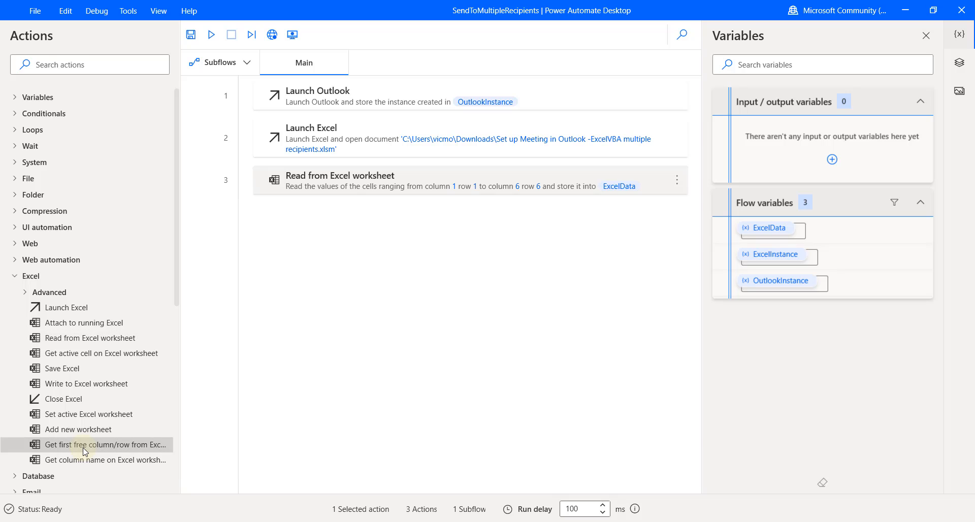
{"action": "left_click_drag", "start_coordinate": [85, 452], "coordinate": [394, 267]}
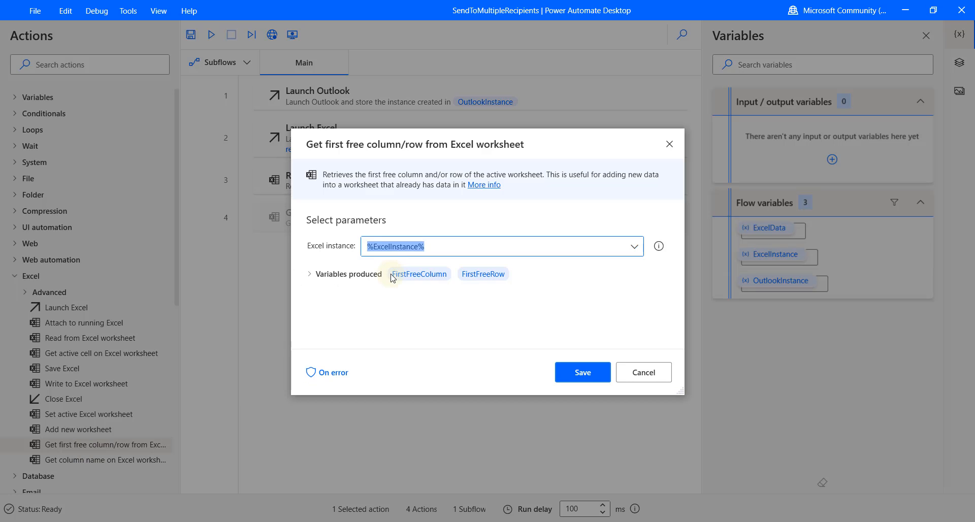
{"action": "mouse_move", "coordinate": [425, 276]}
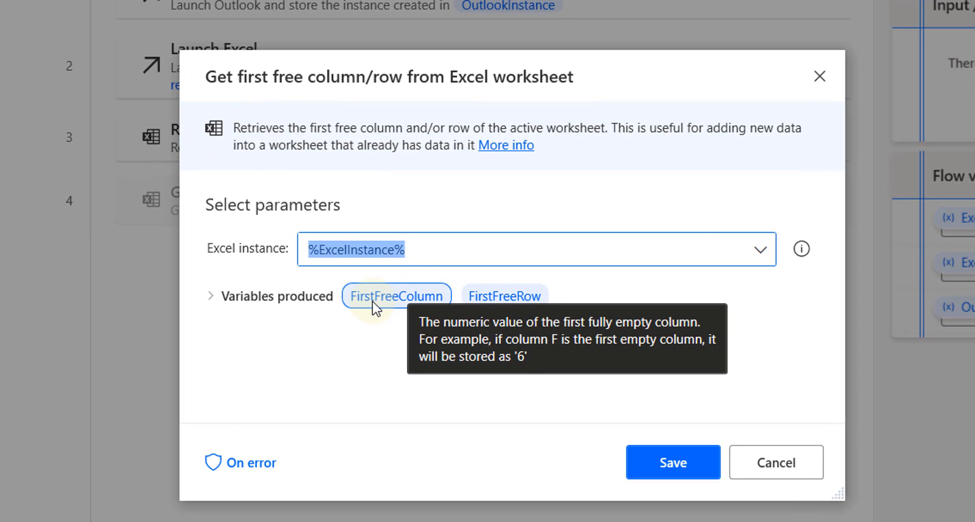
{"action": "mouse_move", "coordinate": [506, 295]}
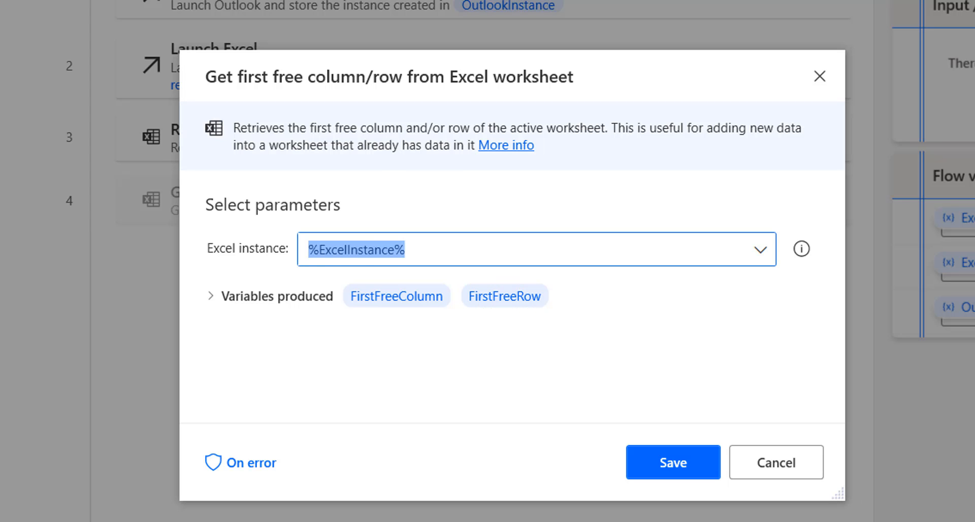
{"action": "key", "text": "alt+Tab"}
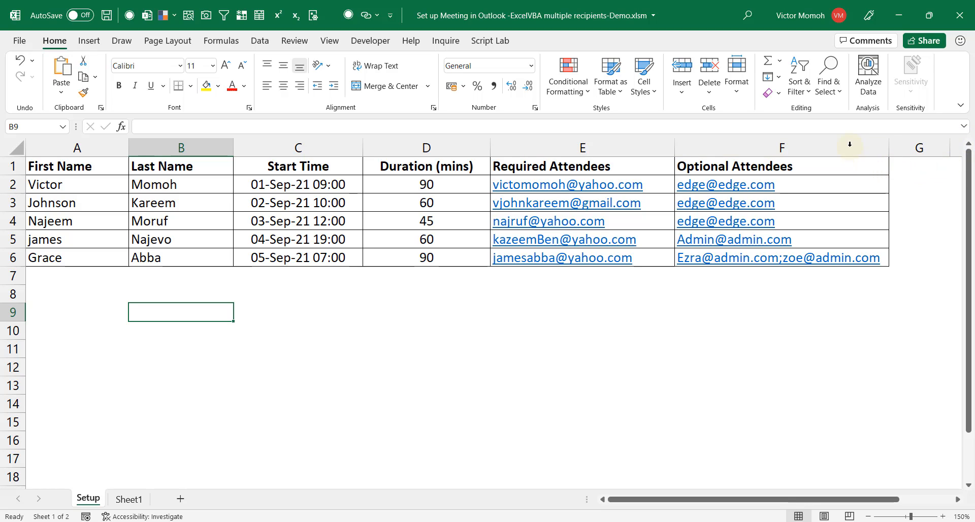
Select G1 and A7 to confirm column G and row 7 are the first empty ones
{"action": "left_click", "coordinate": [923, 173]}
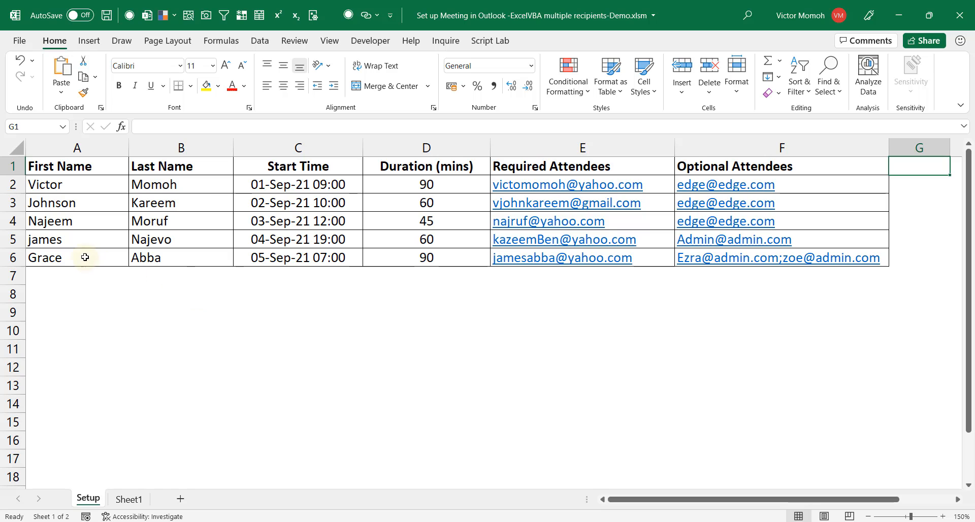
{"action": "left_click", "coordinate": [62, 275]}
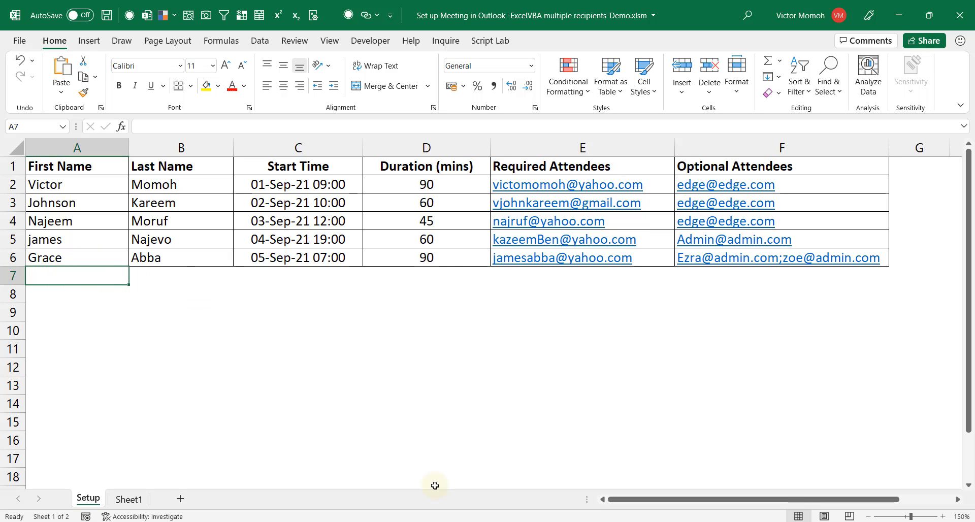
Save the Get first free column/row action and move it above Read from Excel worksheet
{"action": "left_click", "coordinate": [746, 486]}
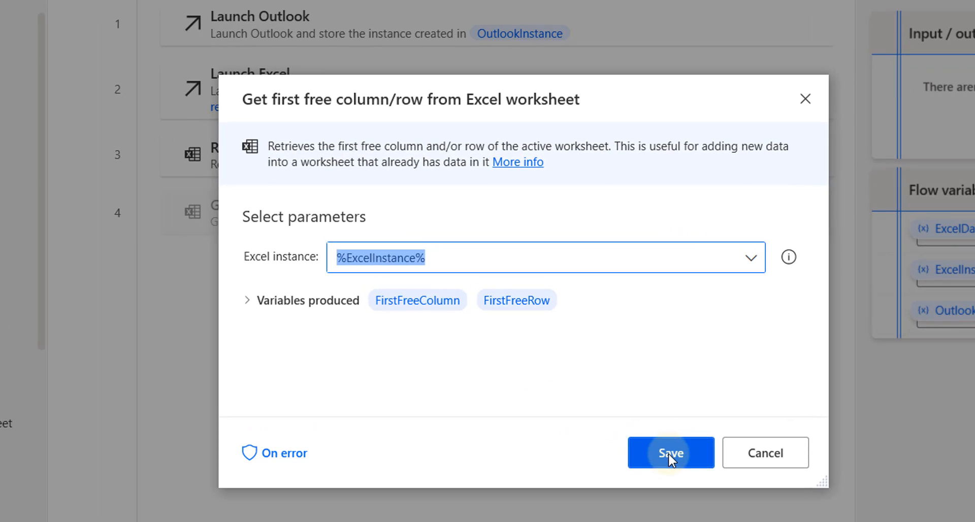
{"action": "left_click", "coordinate": [671, 457]}
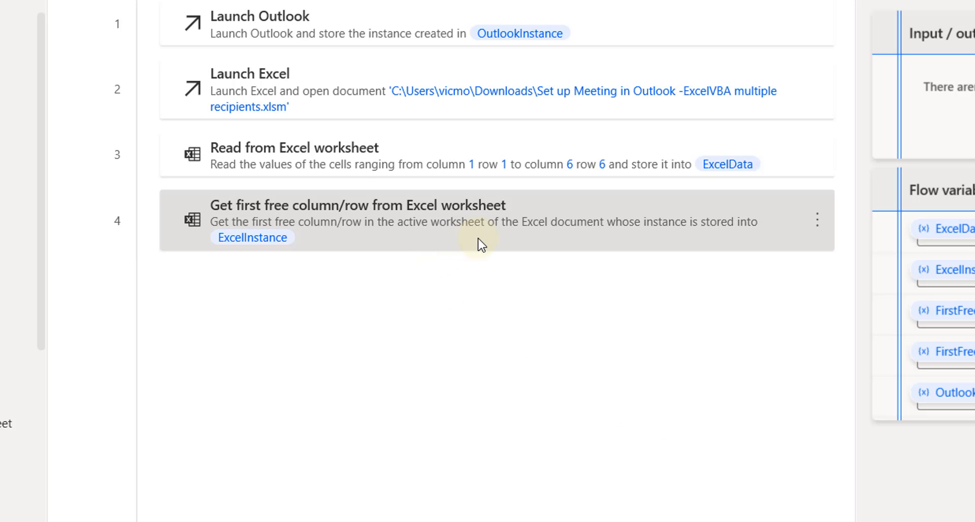
{"action": "left_click_drag", "start_coordinate": [476, 242], "coordinate": [474, 139]}
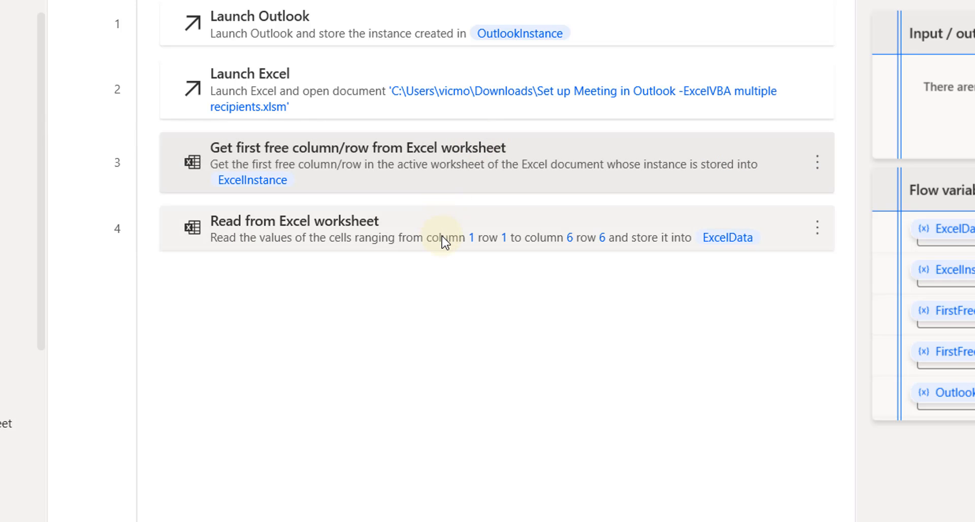
Change the read step's End column from 6 to %FirstFreeColumn-1%
{"action": "left_click", "coordinate": [406, 232]}
{"action": "double_click", "coordinate": [407, 232]}
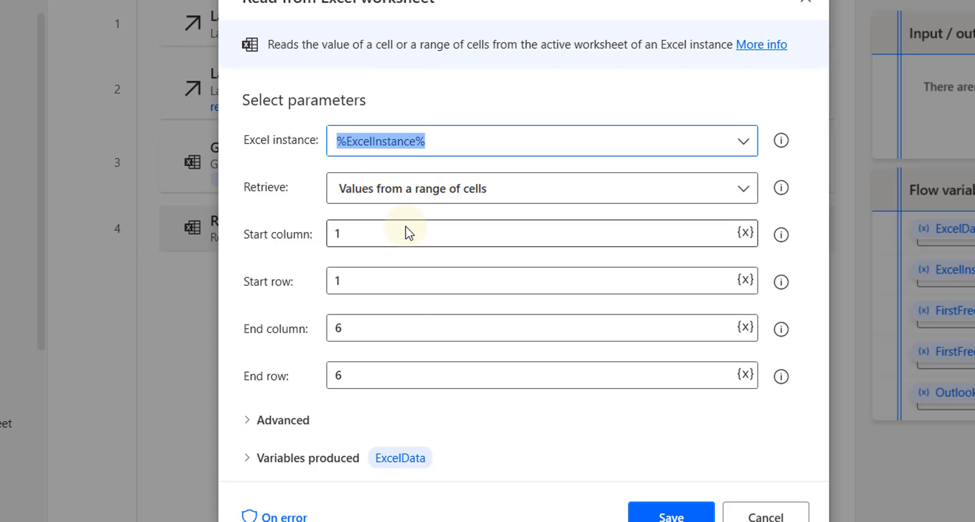
{"action": "left_click", "coordinate": [376, 333]}
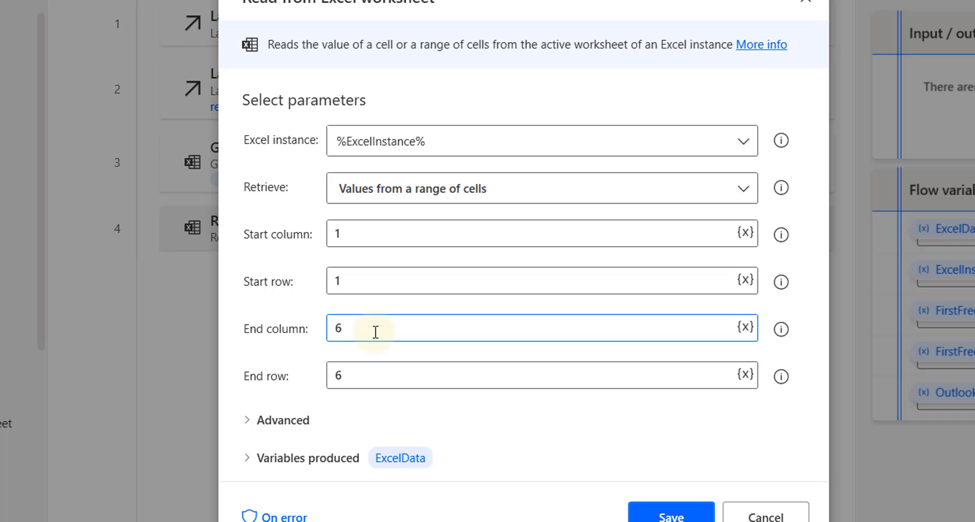
{"action": "key", "text": "BackSpace"}
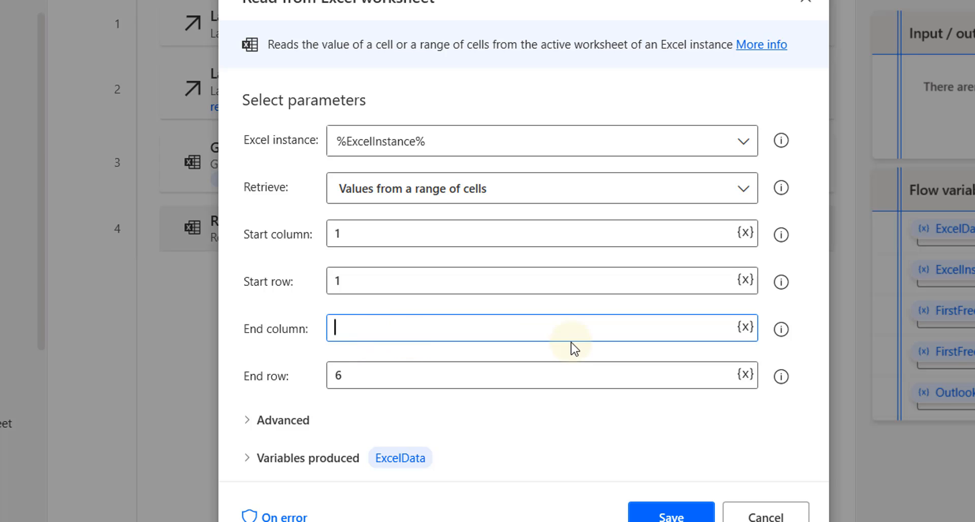
{"action": "left_click", "coordinate": [746, 329]}
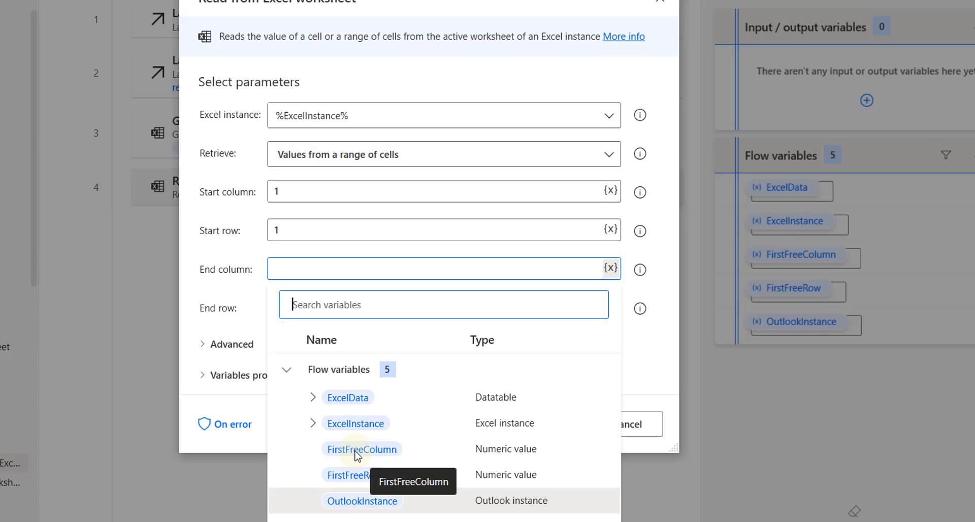
{"action": "left_click", "coordinate": [356, 454]}
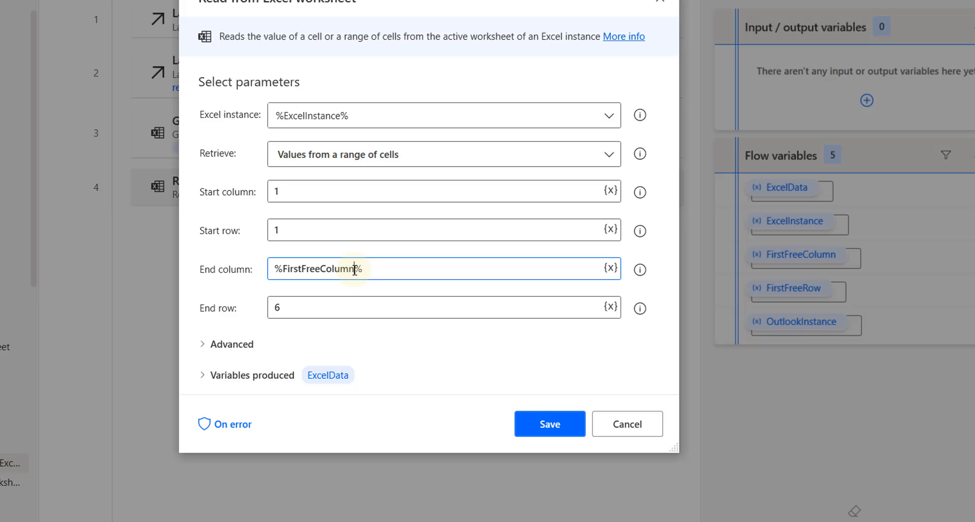
{"action": "type", "text": "-1"}
Change End row from 6 to %FirstFreeRow-1% and save the read step
{"action": "double_click", "coordinate": [305, 311]}
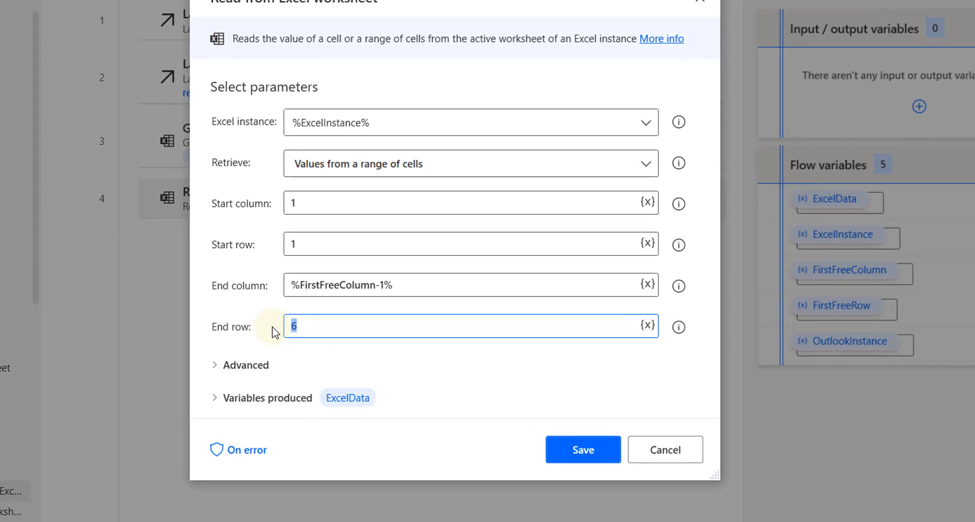
{"action": "key", "text": "BackSpace"}
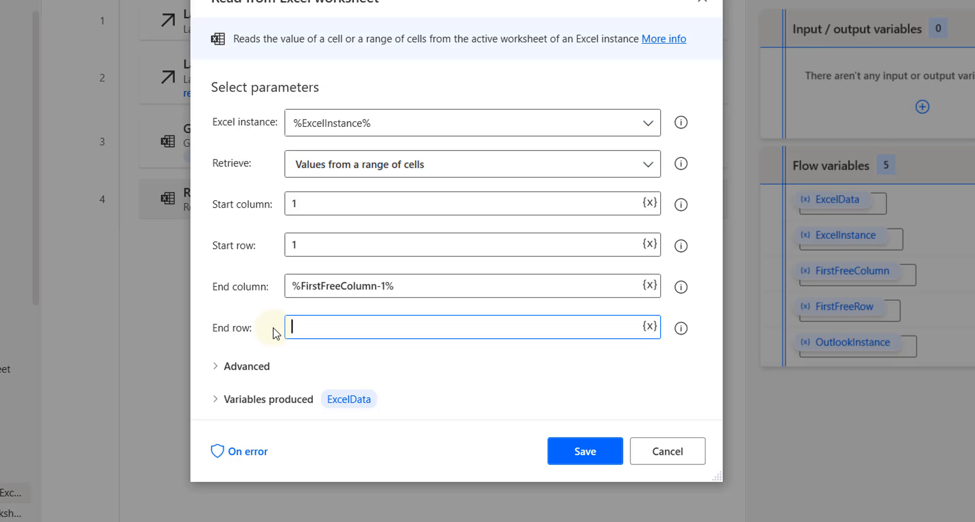
{"action": "left_click", "coordinate": [651, 327]}
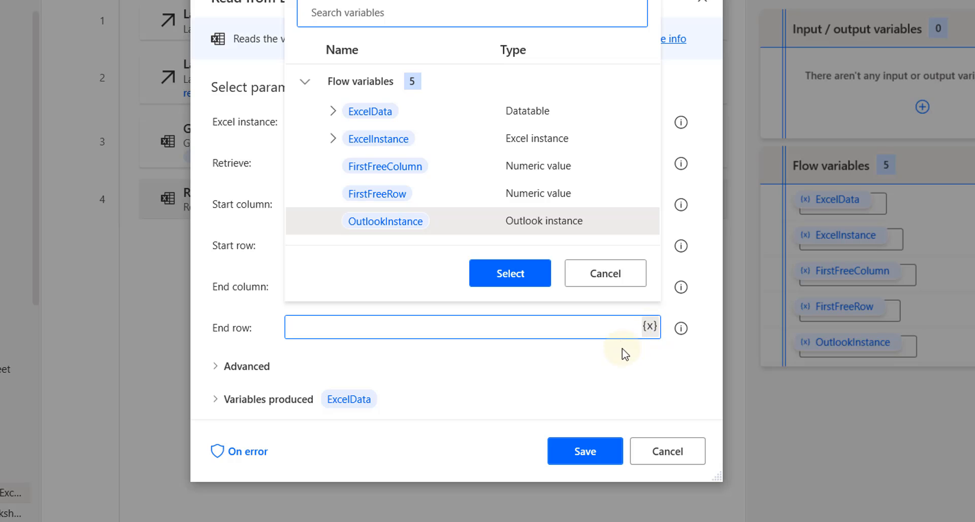
{"action": "double_click", "coordinate": [395, 196]}
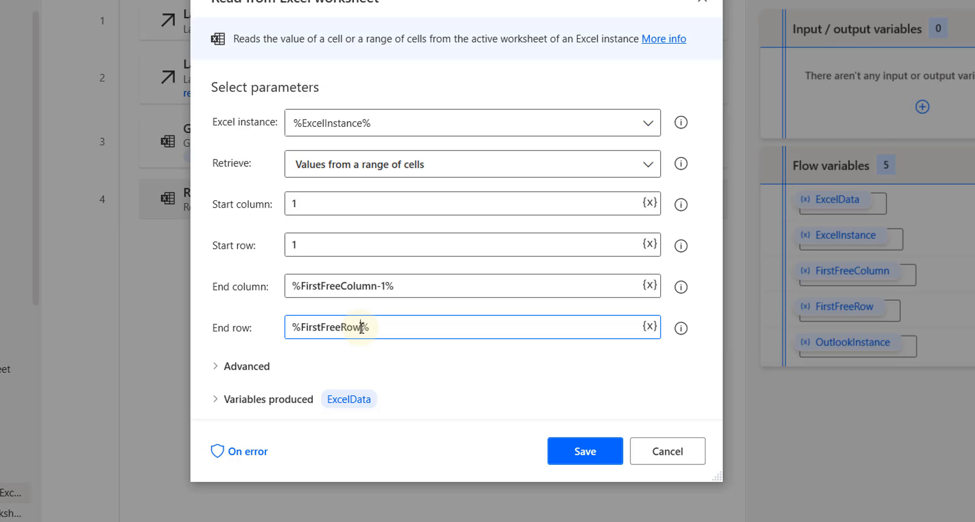
{"action": "left_click", "coordinate": [361, 328]}
{"action": "type", "text": "-1"}
{"action": "left_click", "coordinate": [594, 450]}
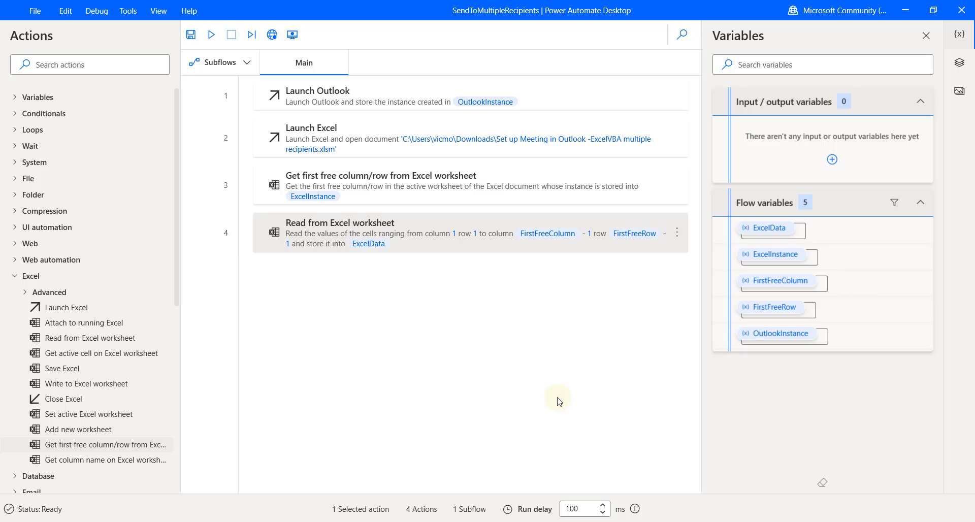
Add a Loop action below the read step, starting from 2
{"action": "left_click", "coordinate": [17, 134]}
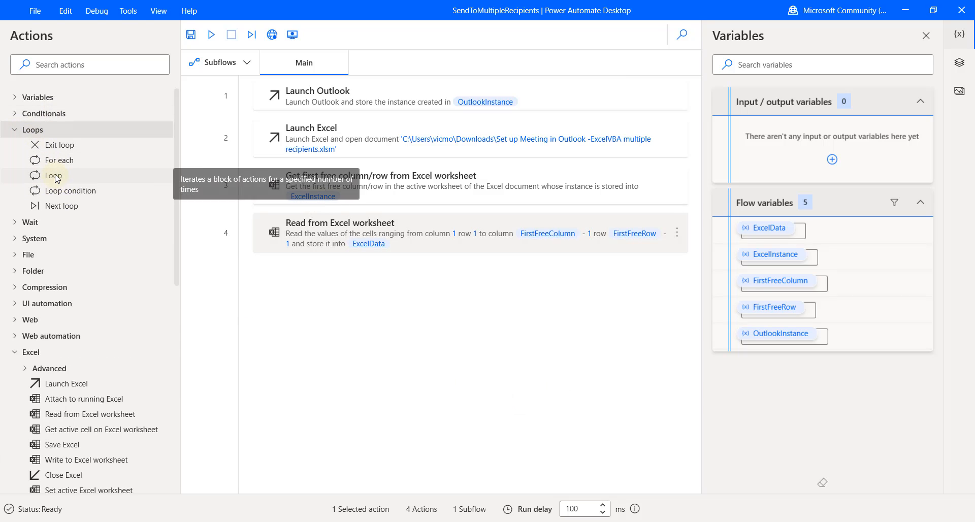
{"action": "left_click_drag", "start_coordinate": [54, 175], "coordinate": [374, 292]}
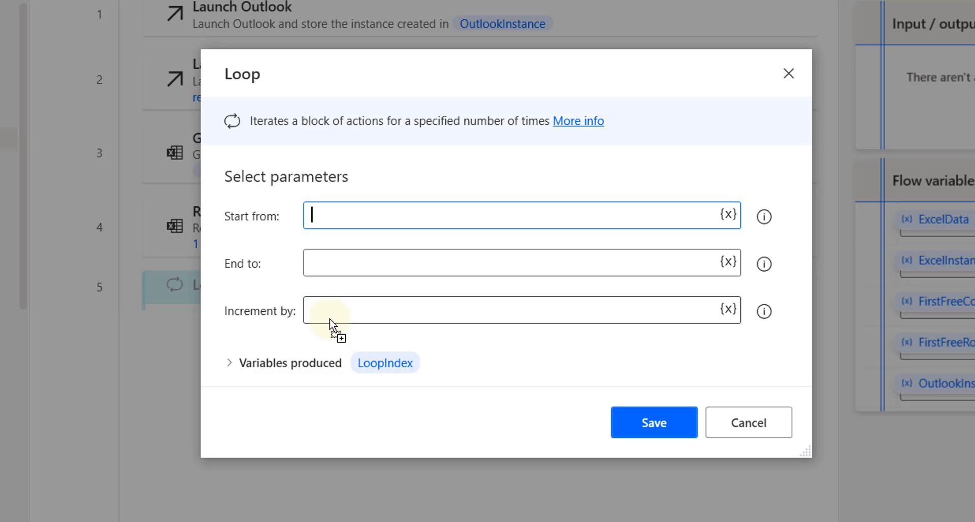
{"action": "type", "text": "2"}
Set the loop's End to %FirstFreeRow-1% and Increment by 1, then save it
{"action": "left_click", "coordinate": [378, 266]}
{"action": "left_click", "coordinate": [728, 262]}
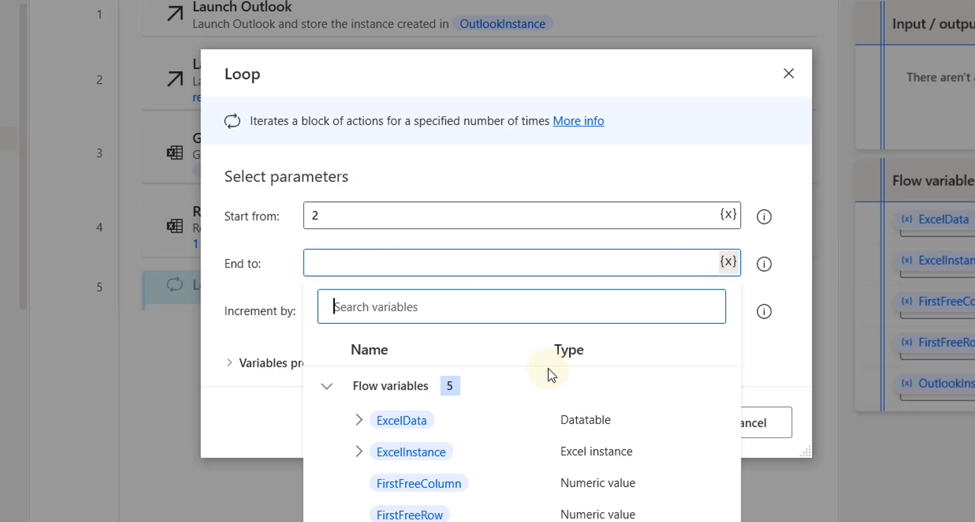
{"action": "left_click", "coordinate": [418, 515]}
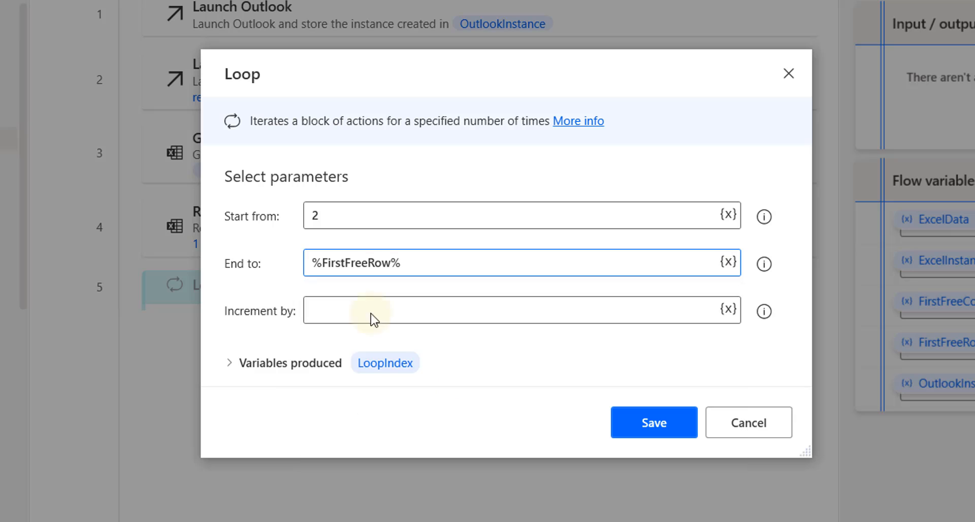
{"action": "left_click", "coordinate": [392, 264]}
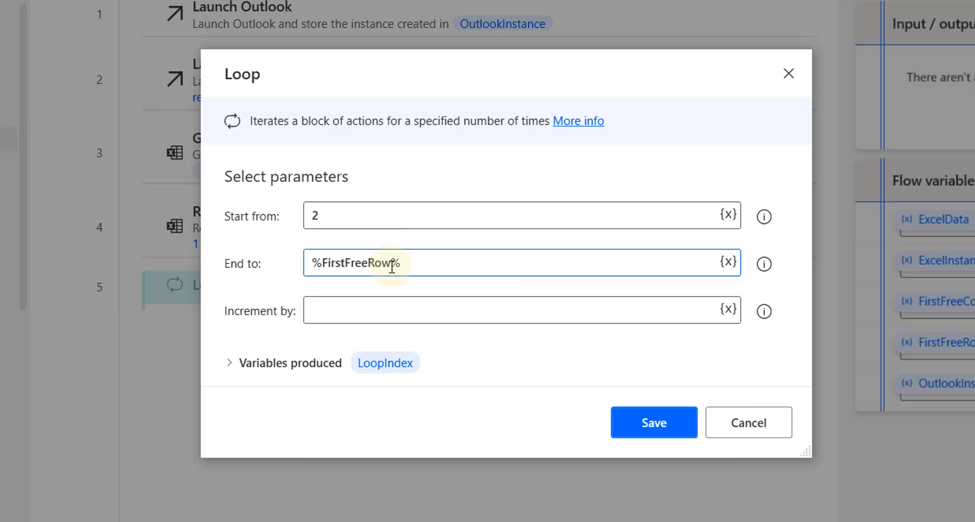
{"action": "type", "text": "-1"}
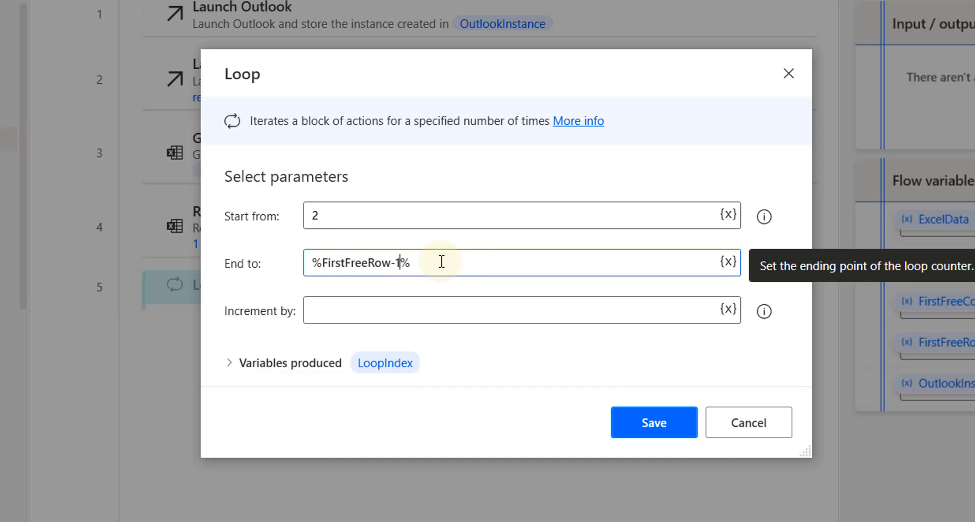
{"action": "left_click_drag", "start_coordinate": [442, 262], "coordinate": [323, 274]}
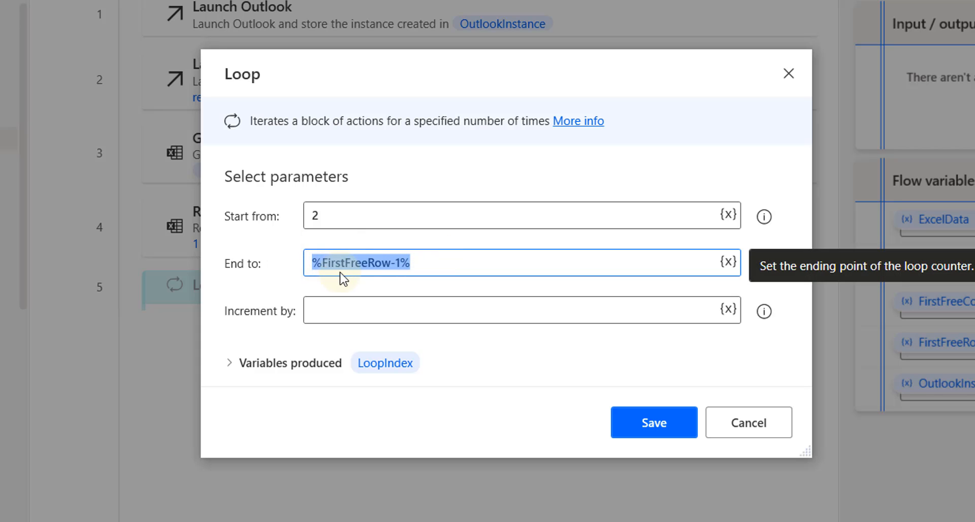
{"action": "left_click", "coordinate": [410, 315]}
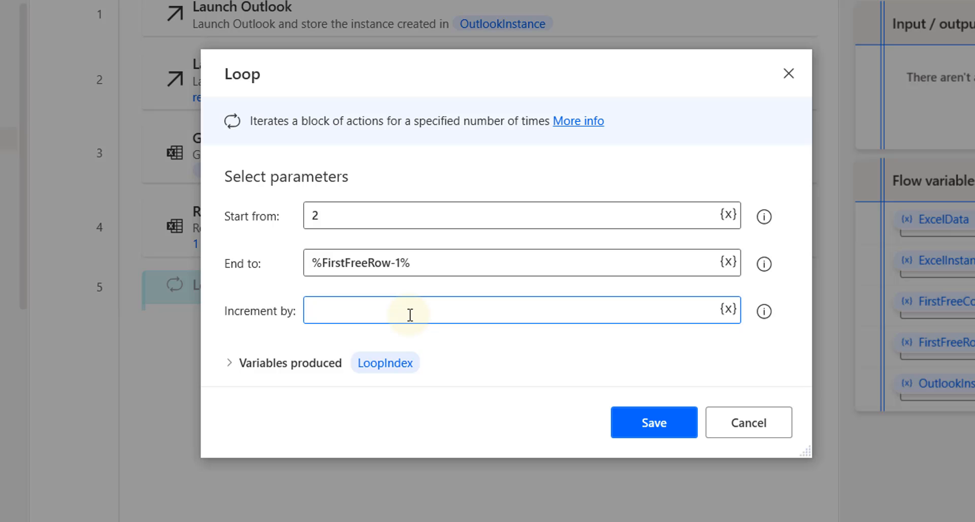
{"action": "type", "text": "1"}
{"action": "left_click", "coordinate": [646, 417]}
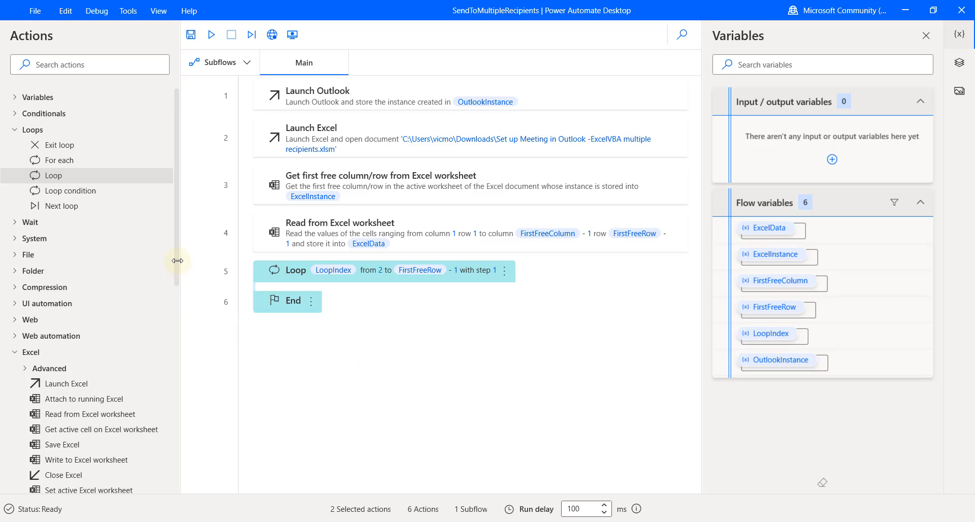
Drag Send email message through Outlook from the Outlook actions into the Loop block
{"action": "left_click_drag", "start_coordinate": [176, 264], "coordinate": [176, 333]}
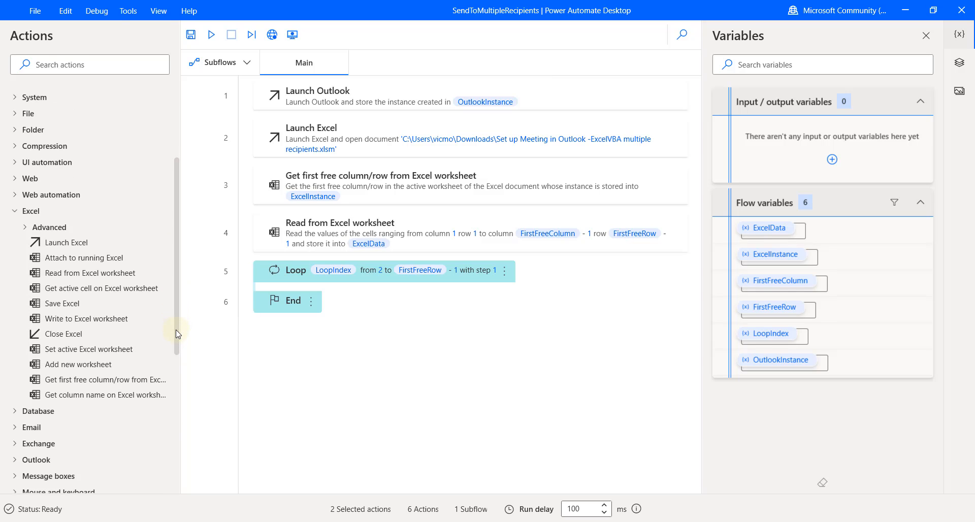
{"action": "scroll", "coordinate": [176, 325], "scroll_direction": "down", "scroll_amount": 4}
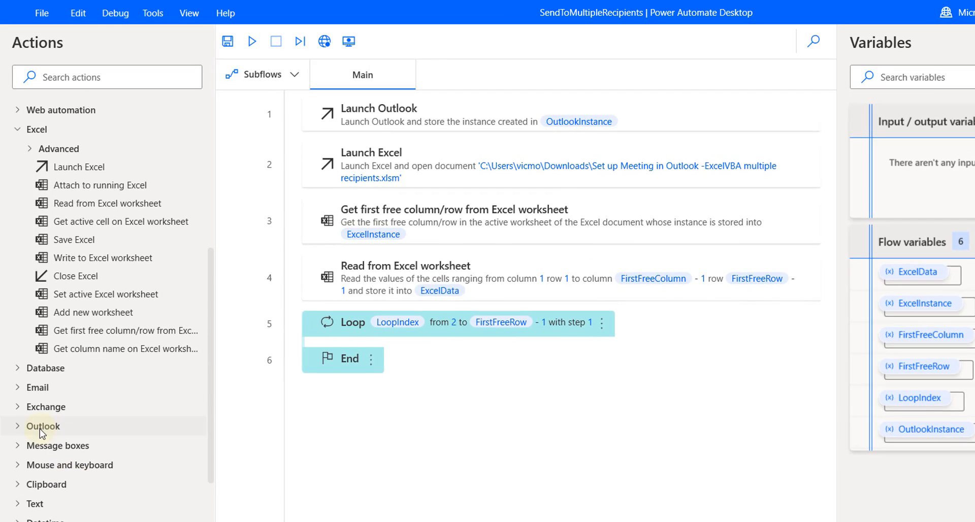
{"action": "left_click", "coordinate": [28, 428]}
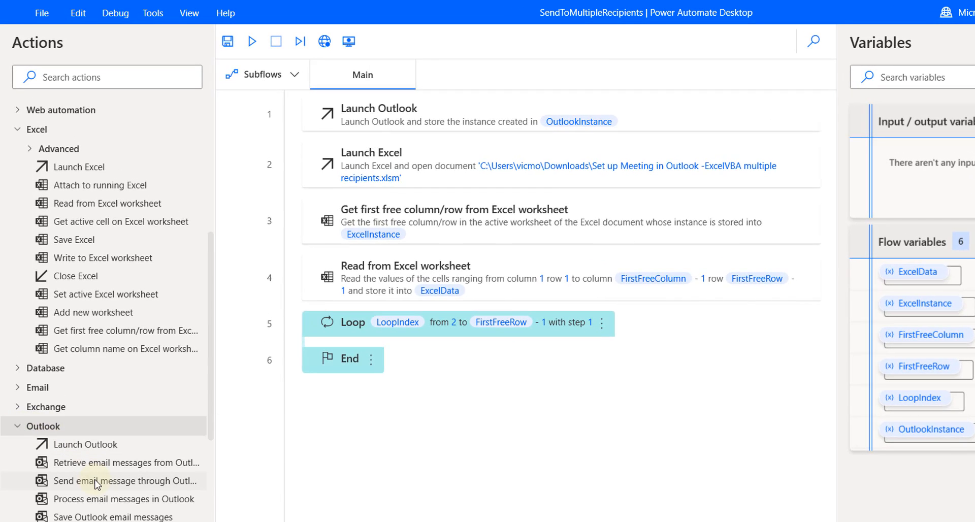
{"action": "left_click_drag", "start_coordinate": [121, 479], "coordinate": [471, 349]}
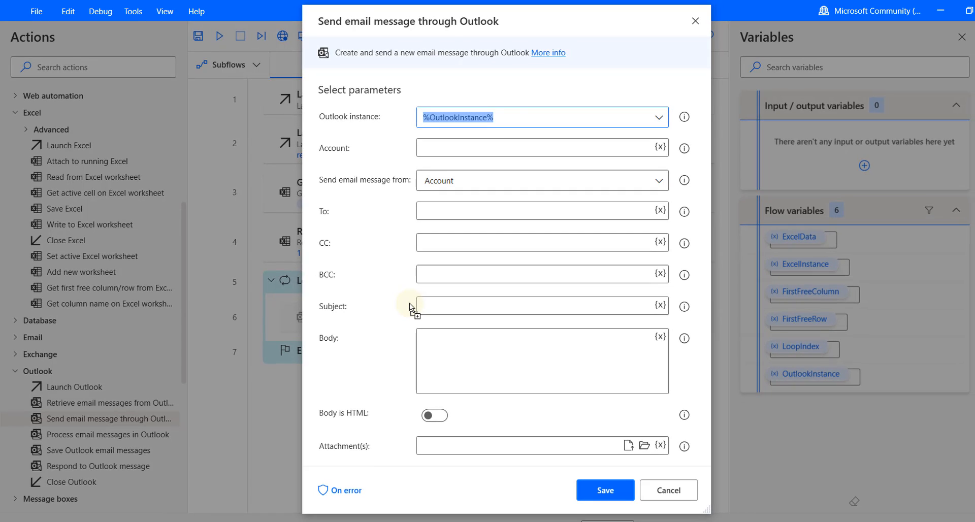
Fill the email action's Account field with the sender's e-mail address
{"action": "left_click", "coordinate": [505, 121]}
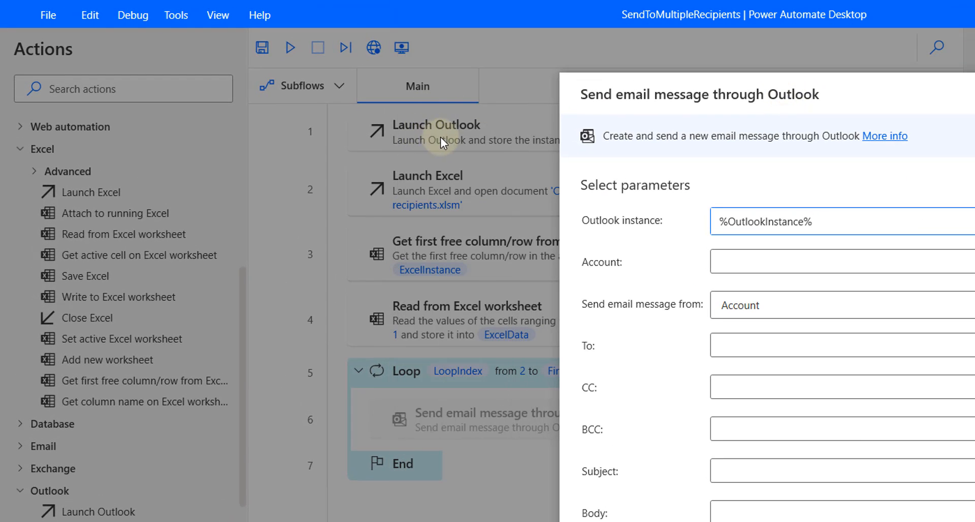
{"action": "left_click_drag", "start_coordinate": [656, 94], "coordinate": [602, 232]}
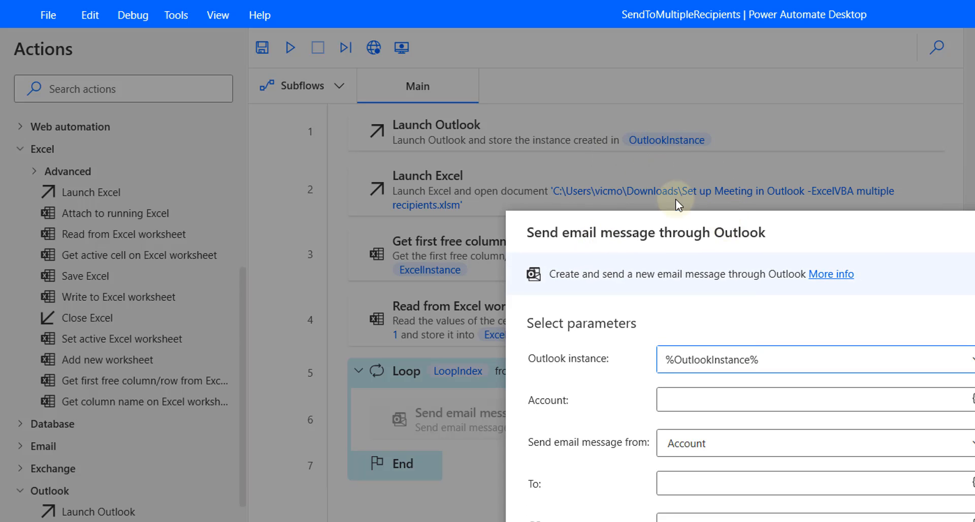
{"action": "left_click_drag", "start_coordinate": [728, 224], "coordinate": [569, 99]}
{"action": "left_click", "coordinate": [550, 272]}
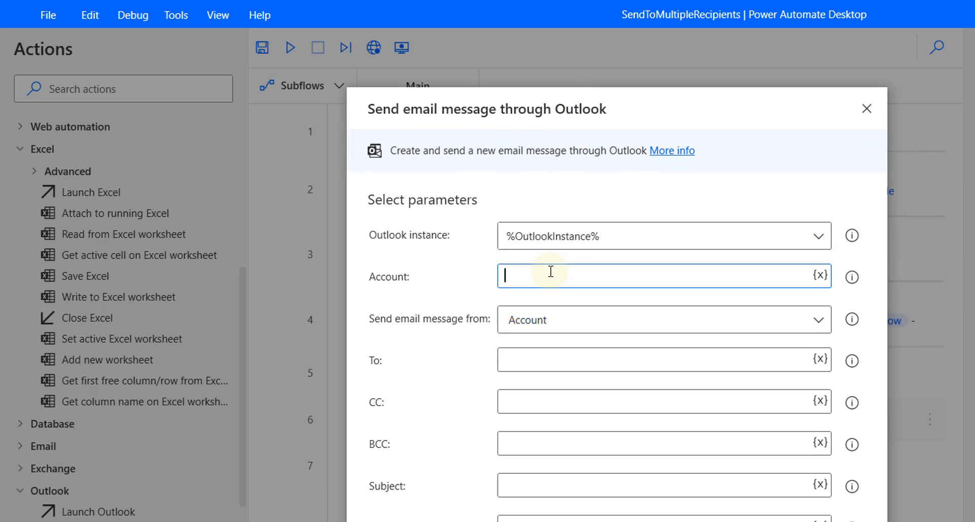
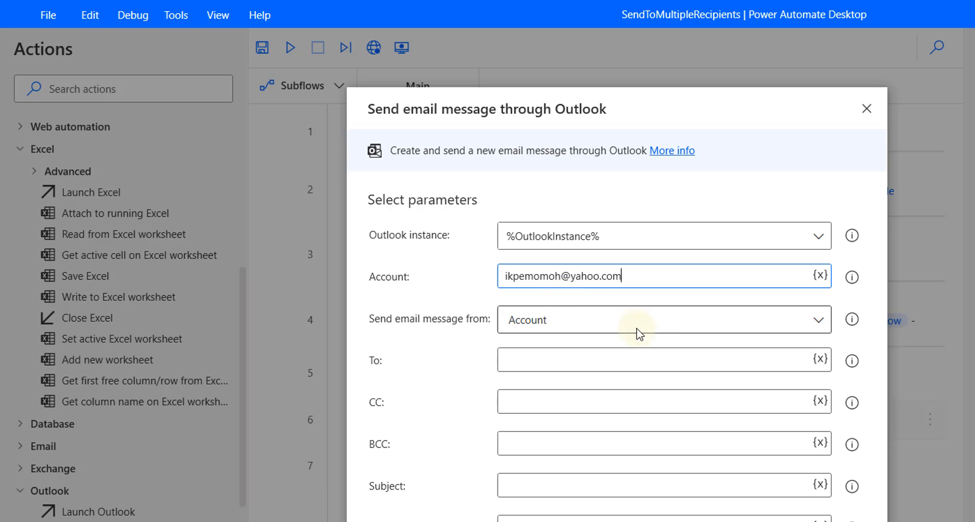
Select the To field, then switch to the Excel attendee workbook to check its columns
{"action": "left_click_drag", "start_coordinate": [639, 104], "coordinate": [774, 81]}
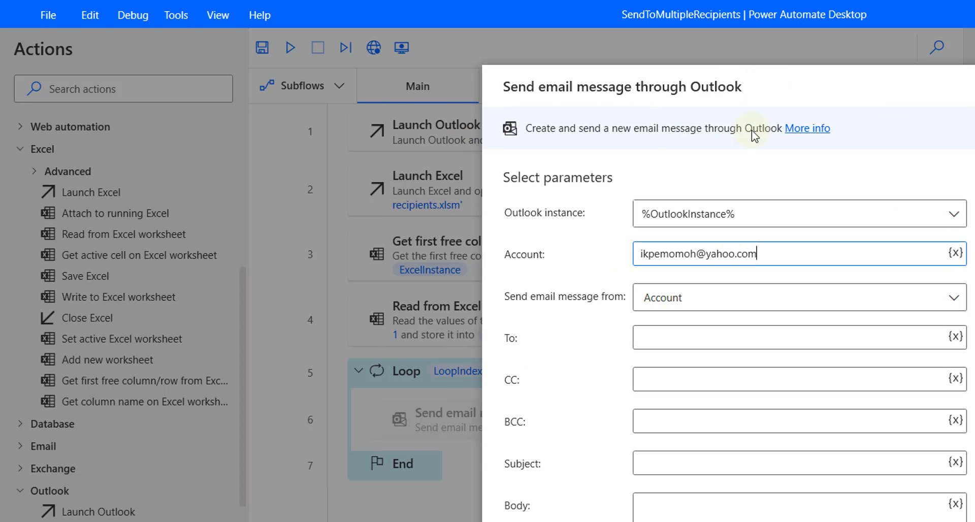
{"action": "left_click", "coordinate": [724, 340]}
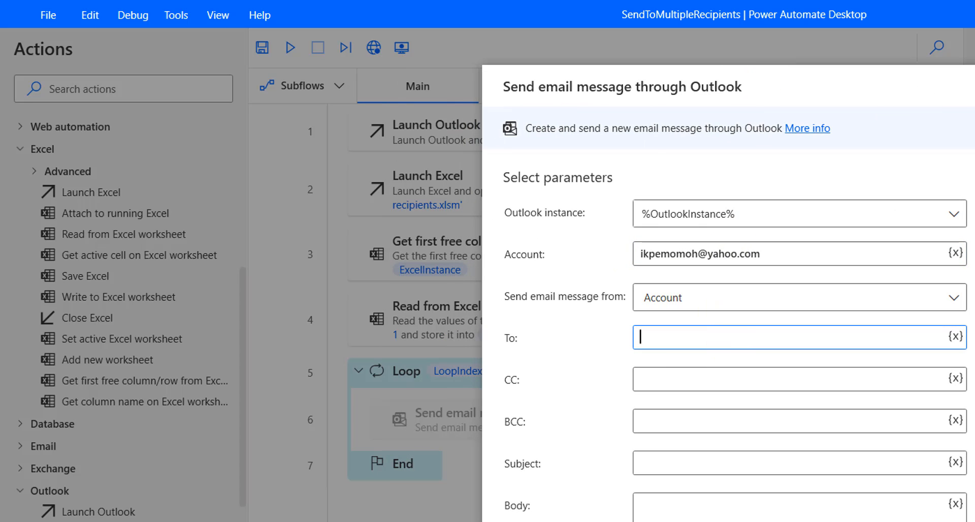
{"action": "key", "text": "alt+Tab"}
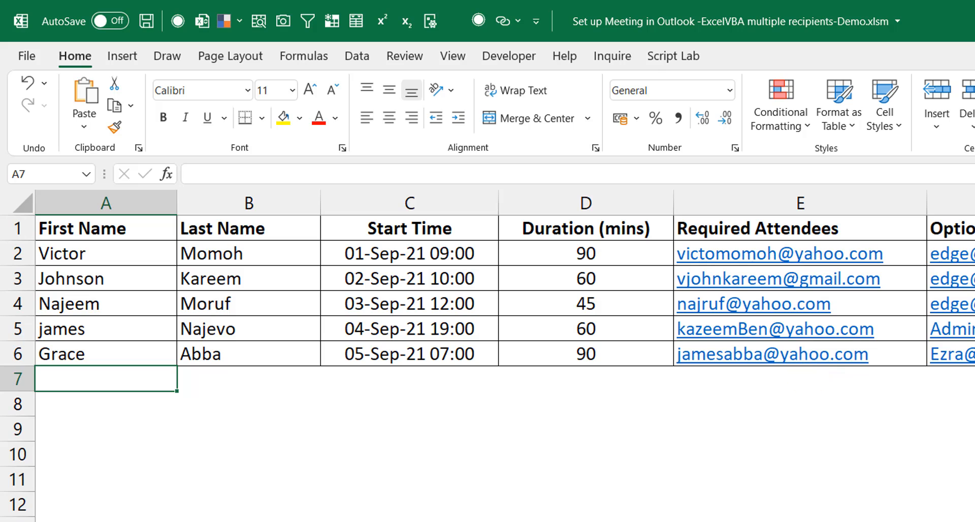
Switch back to Power Automate Desktop and recentre the Send email settings window
{"action": "key", "text": "alt+Tab"}
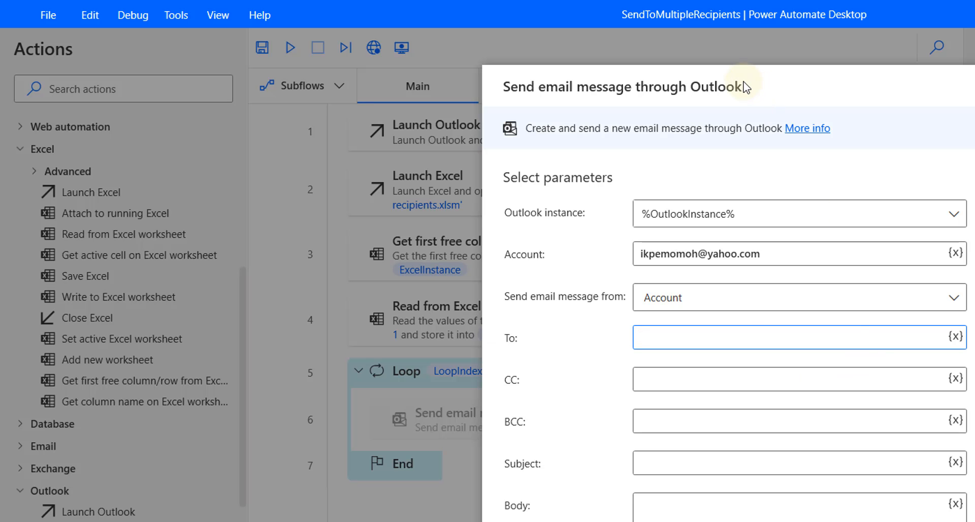
{"action": "left_click_drag", "start_coordinate": [740, 87], "coordinate": [632, 71]}
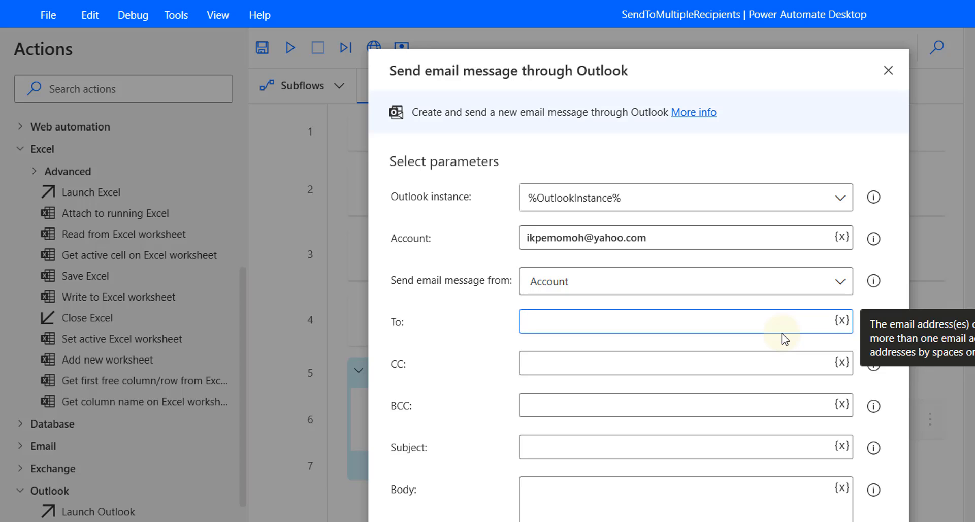
{"action": "left_click_drag", "start_coordinate": [673, 70], "coordinate": [869, 63]}
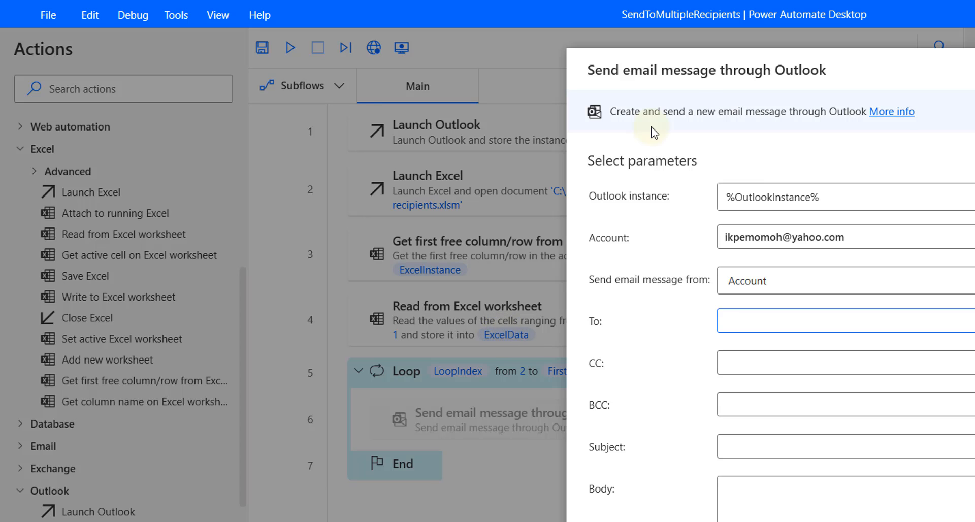
{"action": "left_click_drag", "start_coordinate": [731, 70], "coordinate": [533, 70]}
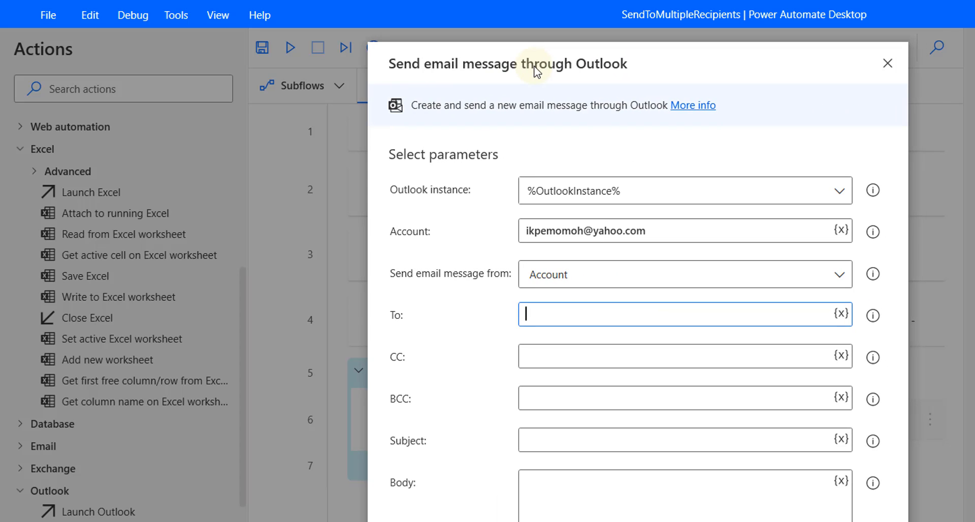
Set the To field to %ExcelData[]['Required Attendees']% via the ExcelData variable
{"action": "left_click", "coordinate": [841, 314]}
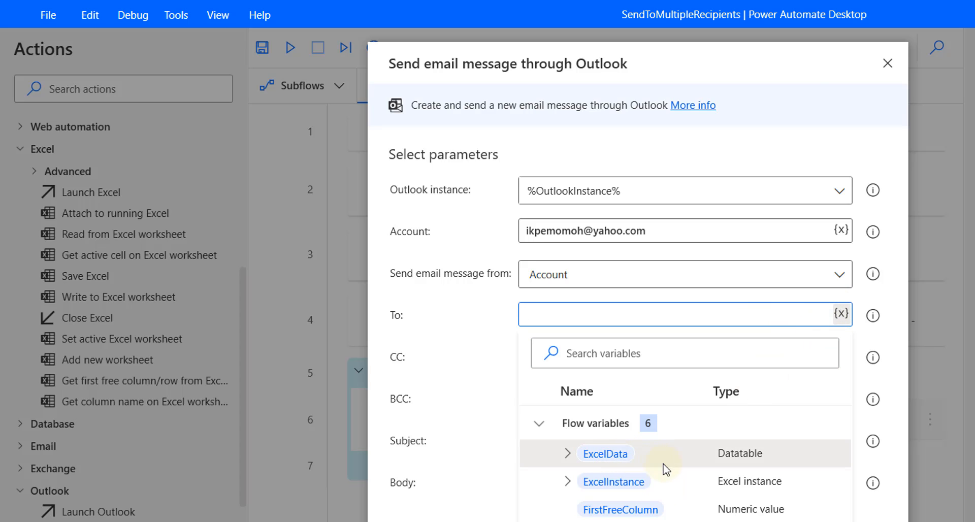
{"action": "double_click", "coordinate": [641, 453]}
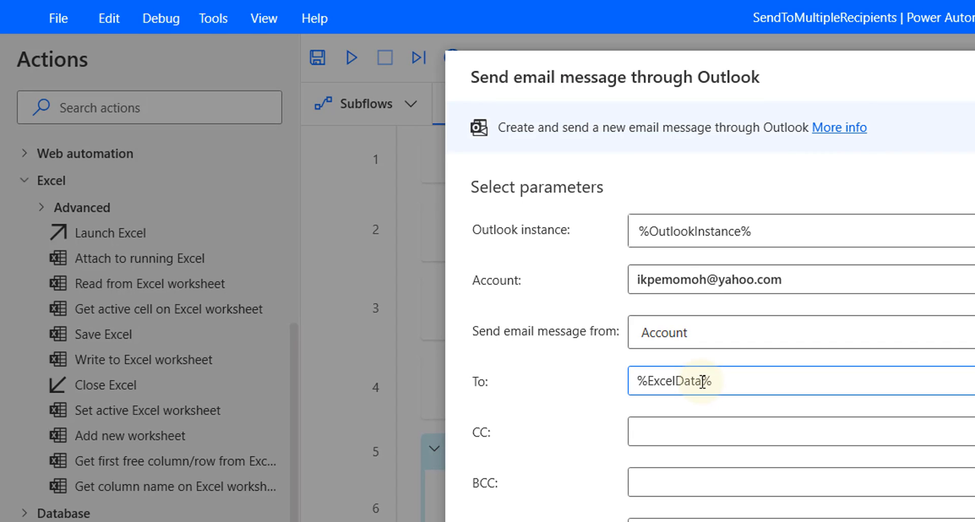
{"action": "type", "text": "[1][2]"}
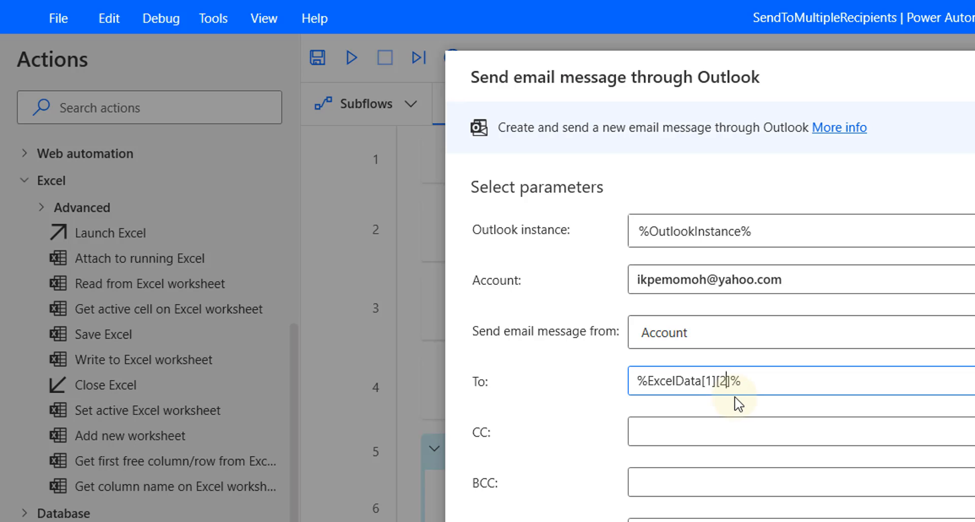
{"action": "key", "text": "BackSpace"}
{"action": "type", "text": "'Required Atten"}
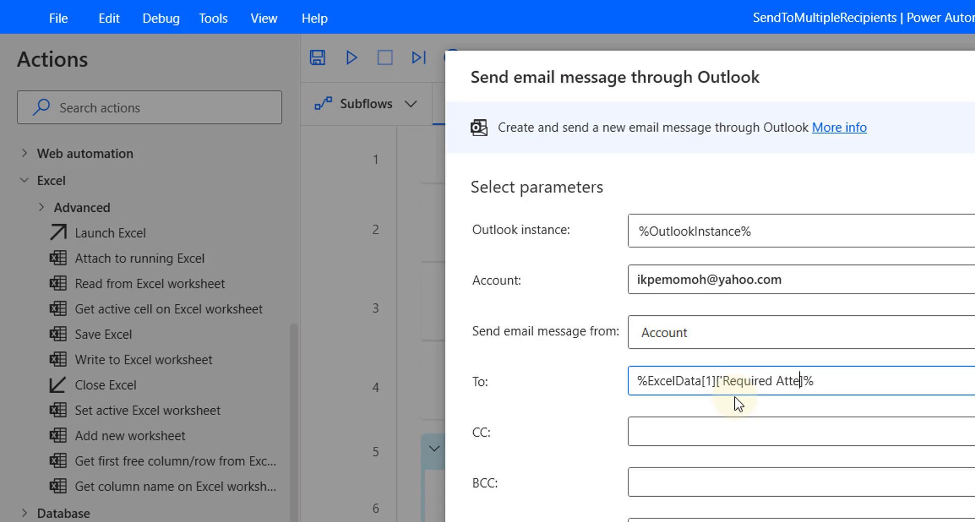
{"action": "type", "text": "dees'"}
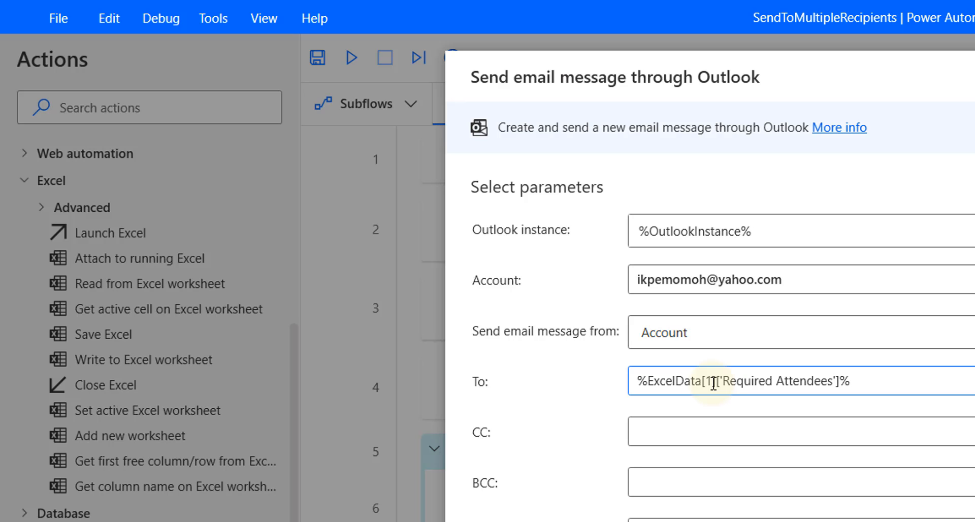
{"action": "left_click", "coordinate": [714, 382]}
{"action": "key", "text": "BackSpace"}
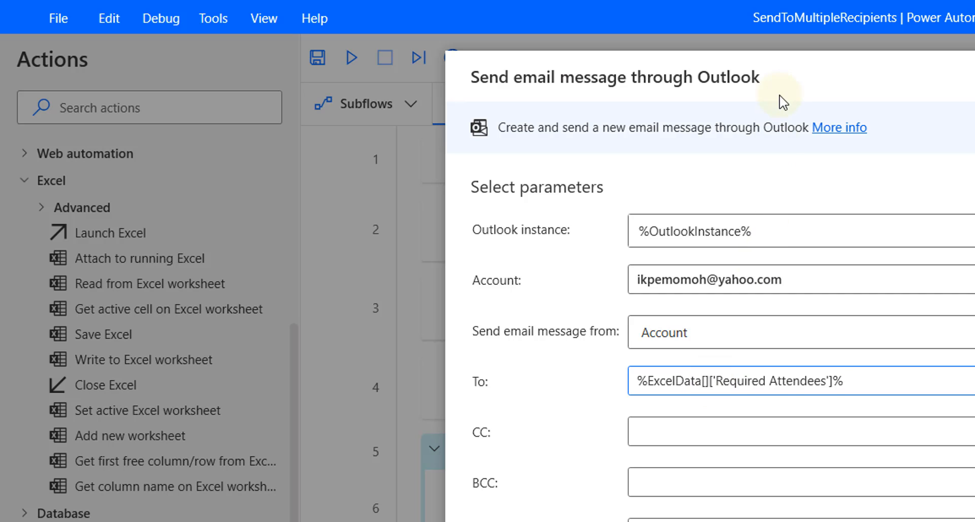
{"action": "left_click_drag", "start_coordinate": [756, 94], "coordinate": [974, 124]}
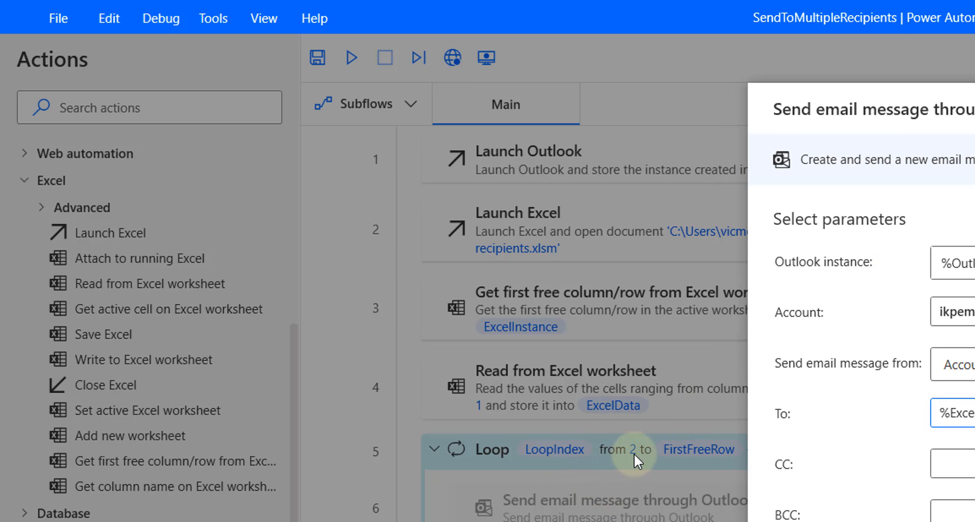
{"action": "left_click_drag", "start_coordinate": [909, 113], "coordinate": [744, 124]}
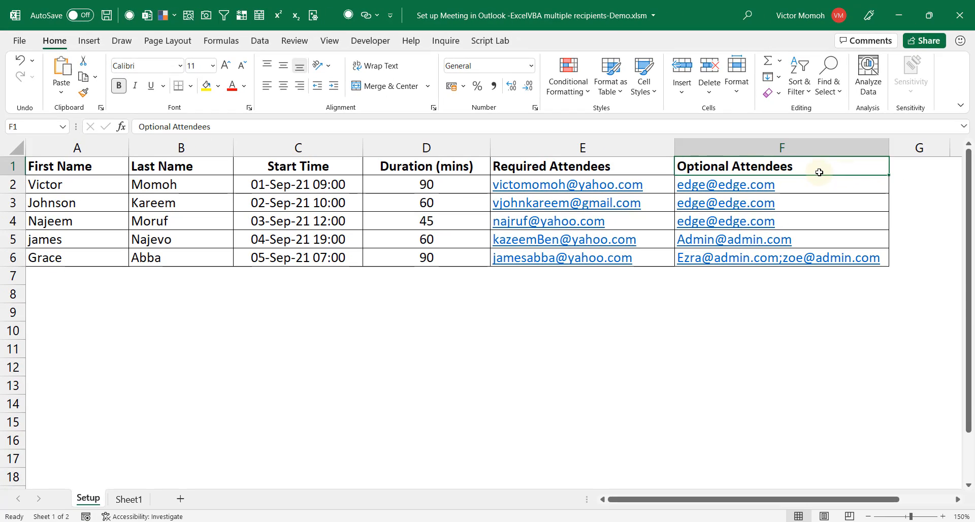
Enter 'index -0', 'index-1' and 'index-2' in cells G2 to G4, then return to G2
{"action": "left_click", "coordinate": [963, 201]}
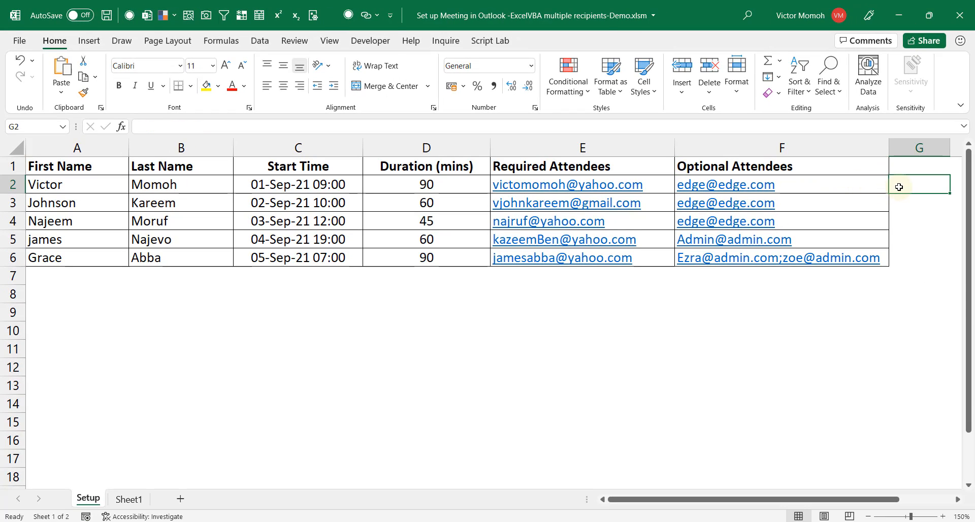
{"action": "type", "text": "index -"}
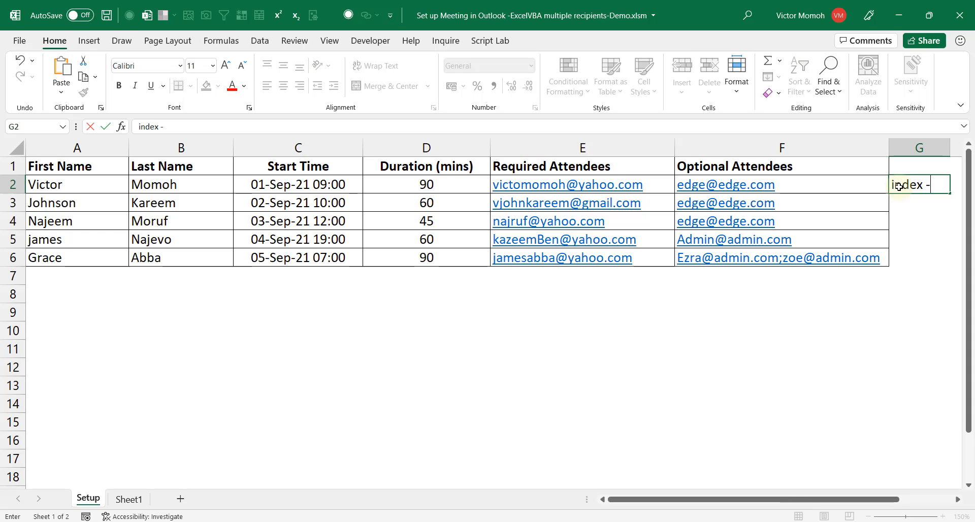
{"action": "type", "text": "0"}
{"action": "key", "text": "Return"}
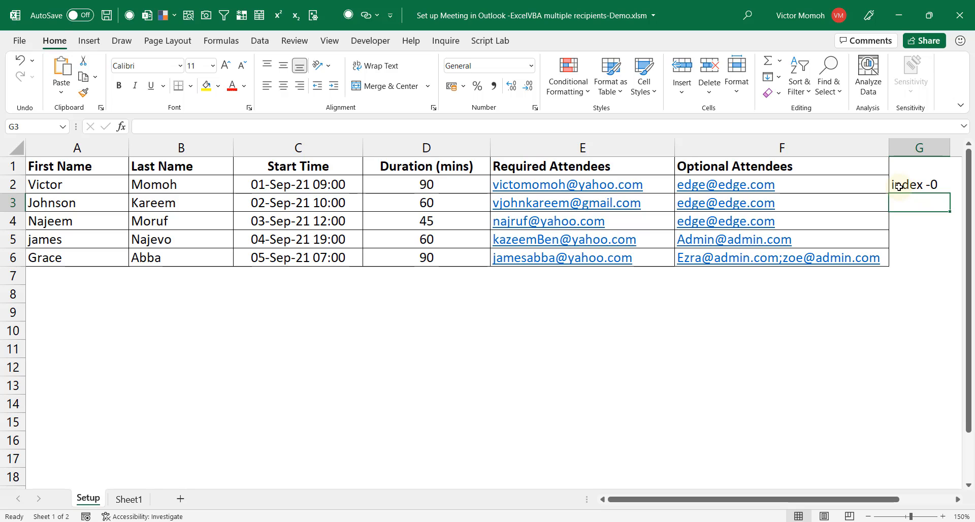
{"action": "type", "text": "inde"}
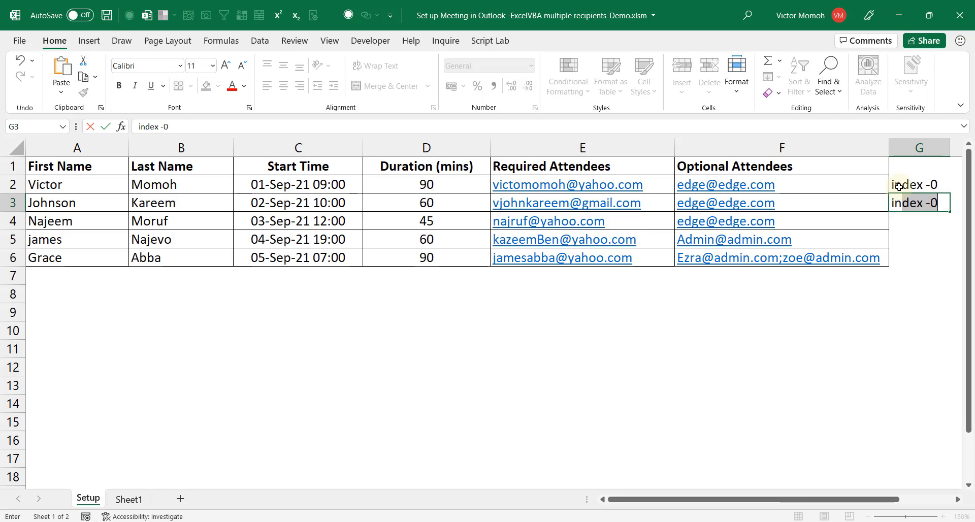
{"action": "type", "text": "x-"}
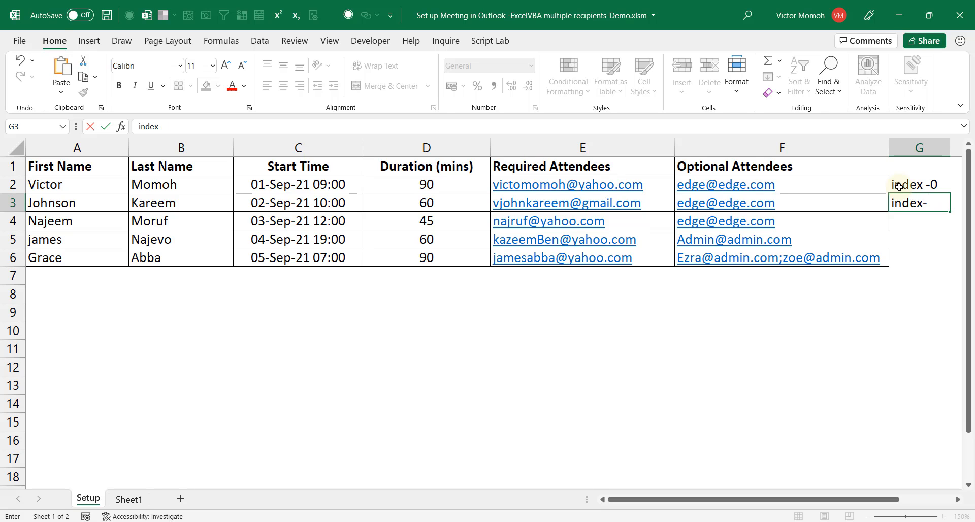
{"action": "type", "text": "1"}
{"action": "key", "text": "Return"}
{"action": "type", "text": "index"}
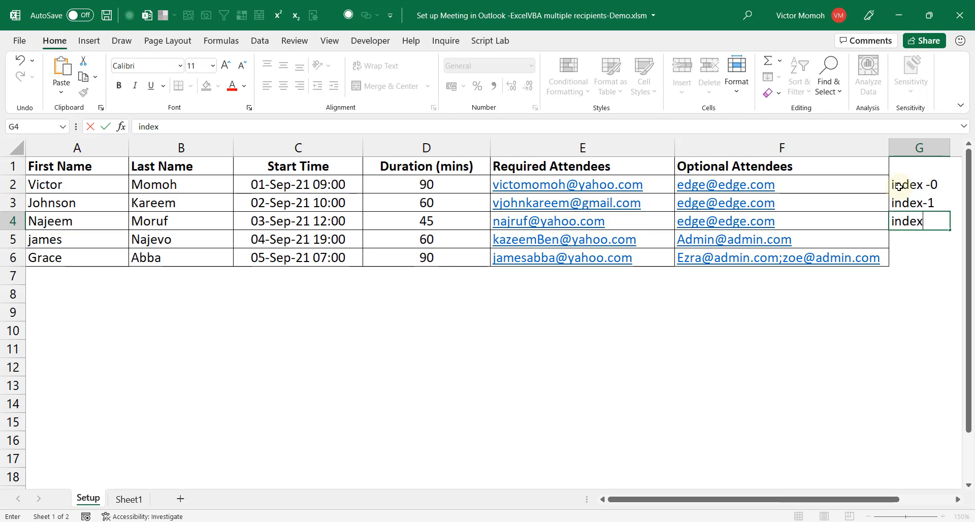
{"action": "type", "text": "-2"}
{"action": "key", "text": "Return"}
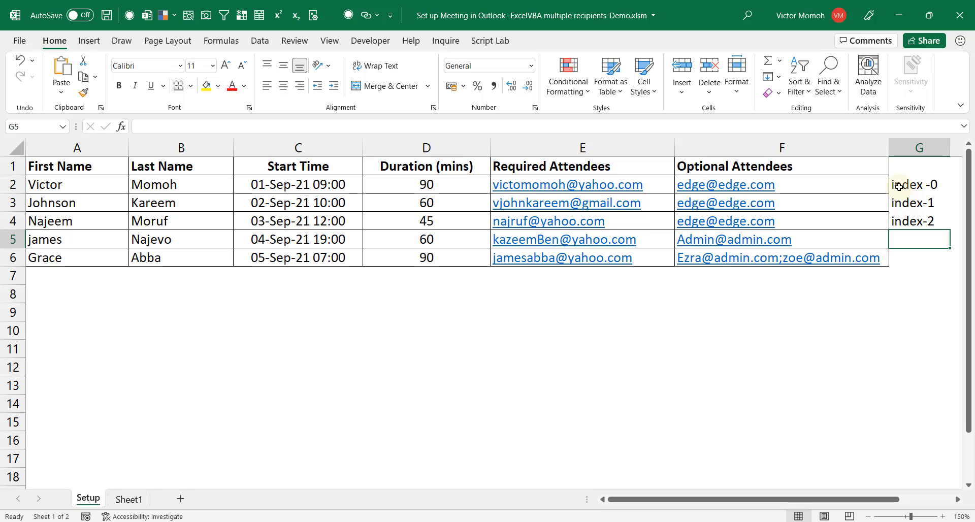
{"action": "key", "text": "Up"}
{"action": "key", "text": "Up"}
{"action": "key", "text": "Up"}
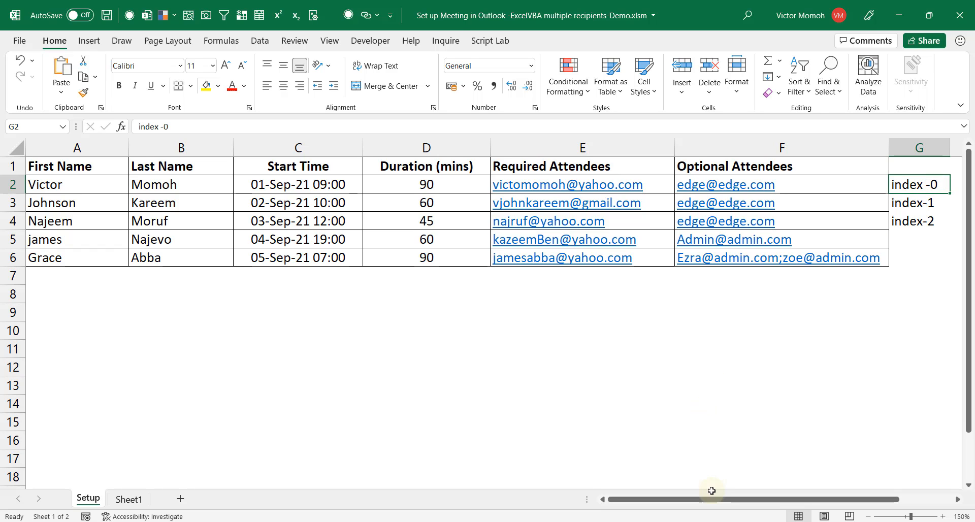
Set the email's To field to %ExcelData[loopindex-2]['Required Attendees']% and select that expression
{"action": "mouse_move", "coordinate": [712, 513]}
{"action": "left_click", "coordinate": [756, 500]}
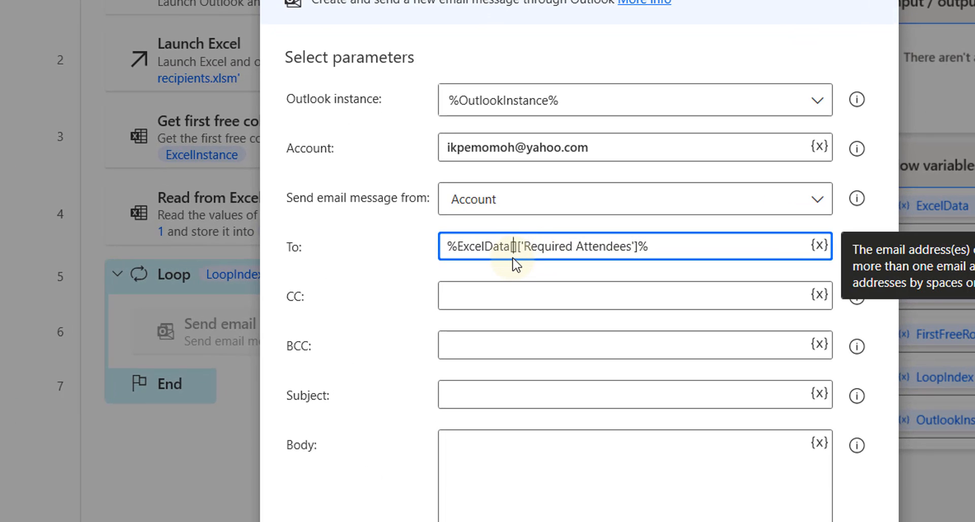
{"action": "left_click_drag", "start_coordinate": [513, 11], "coordinate": [621, 0]}
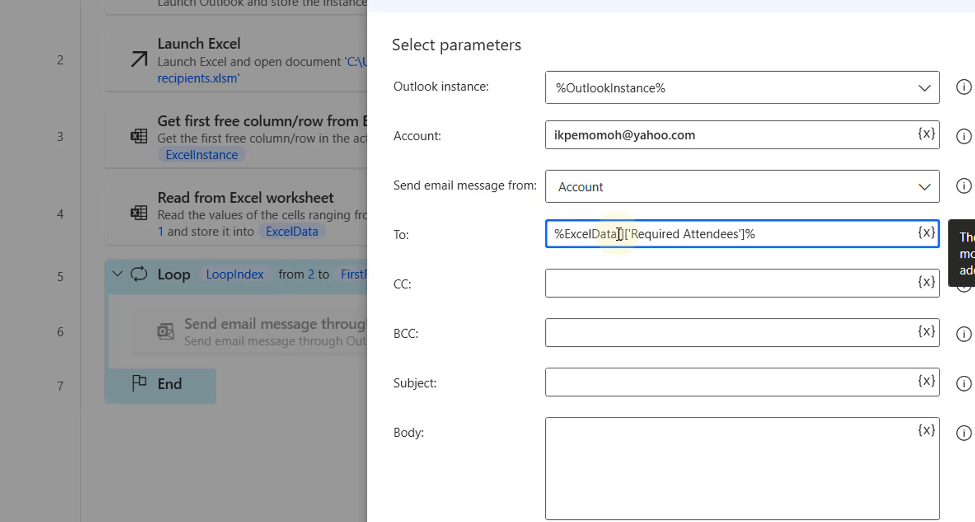
{"action": "type", "text": "loopind"}
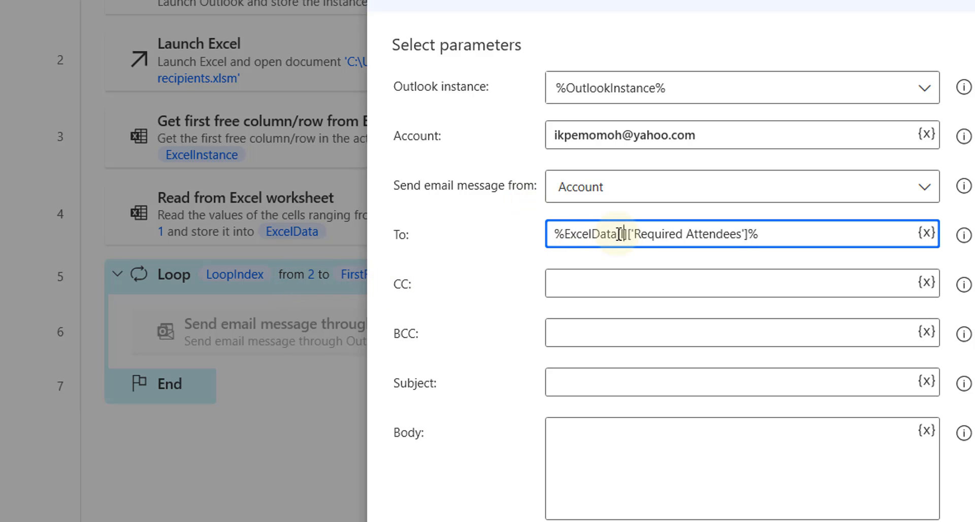
{"action": "type", "text": "ex-2"}
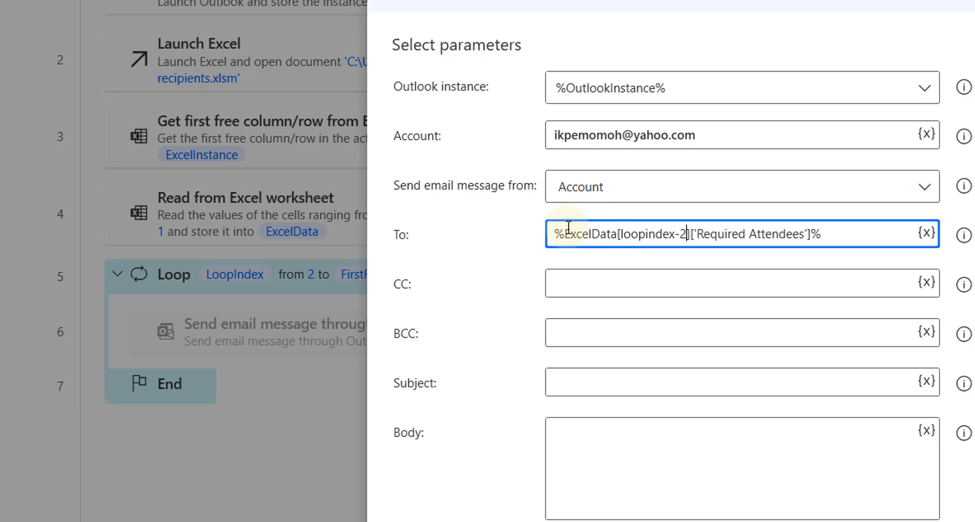
{"action": "left_click_drag", "start_coordinate": [661, 0], "coordinate": [539, 0]}
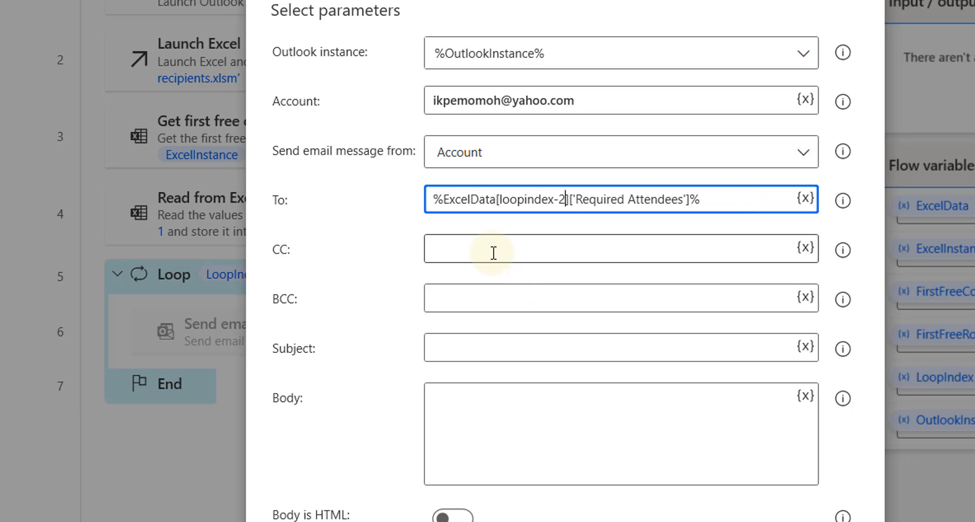
{"action": "key", "text": "alt+Tab"}
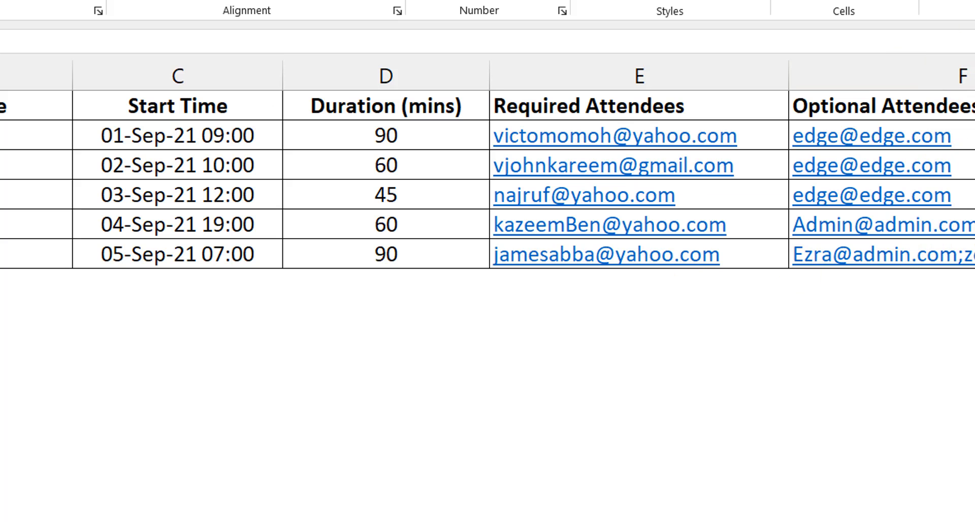
{"action": "key", "text": "alt+Tab"}
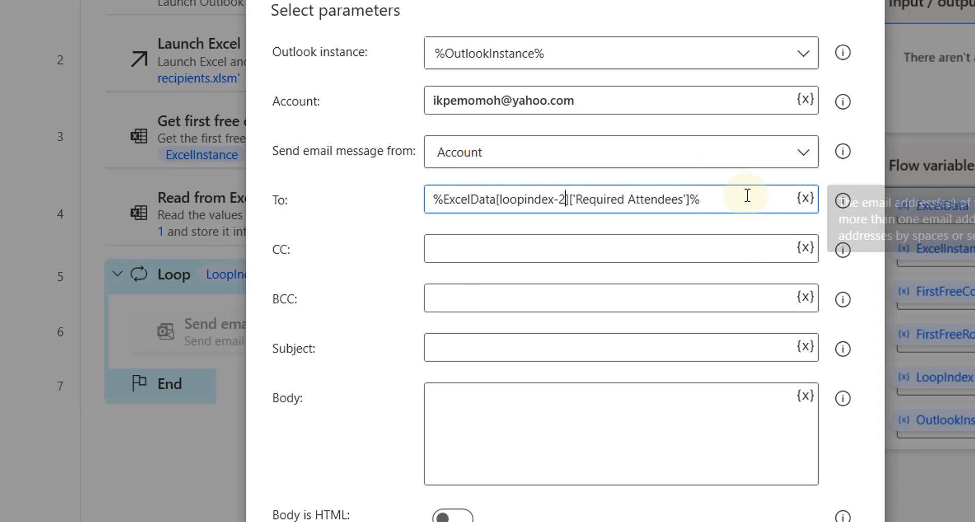
{"action": "left_click_drag", "start_coordinate": [747, 197], "coordinate": [392, 182]}
Copy the To expression into CC, changing Required Attendees to Optional Attendees
{"action": "key", "text": "ctrl+c"}
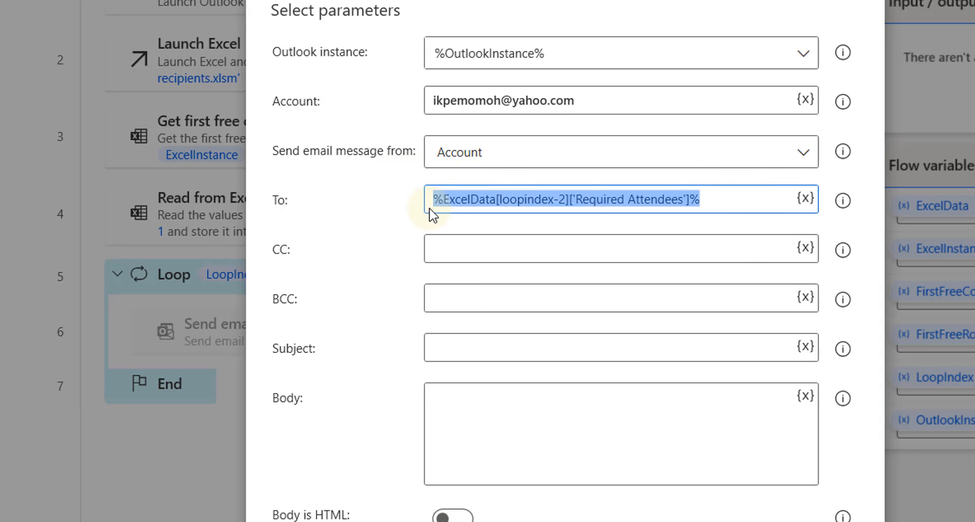
{"action": "left_click", "coordinate": [462, 249]}
{"action": "key", "text": "ctrl+v"}
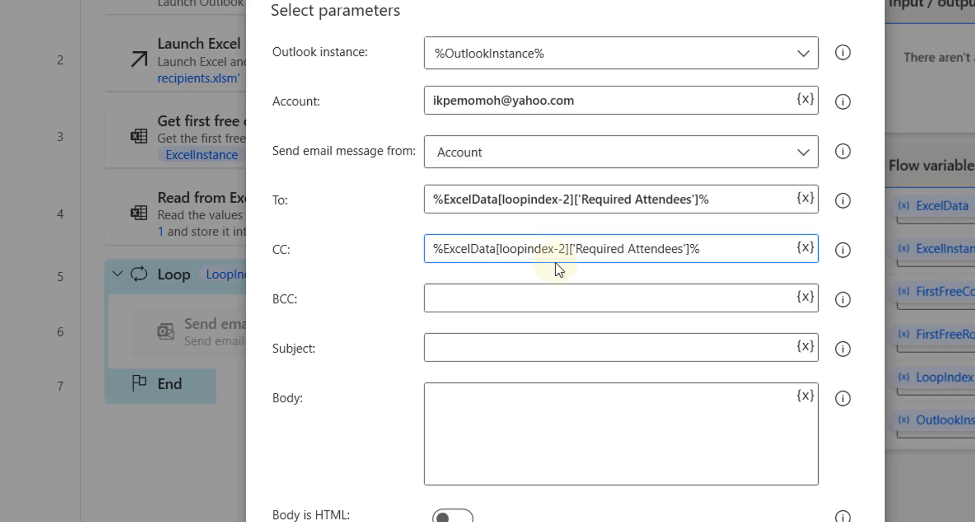
{"action": "left_click", "coordinate": [626, 249]}
{"action": "key", "text": "BackSpace"}
{"action": "key", "text": "BackSpace"}
{"action": "key", "text": "BackSpace"}
{"action": "key", "text": "BackSpace"}
{"action": "key", "text": "BackSpace"}
{"action": "key", "text": "BackSpace"}
{"action": "key", "text": "BackSpace"}
{"action": "key", "text": "BackSpace"}
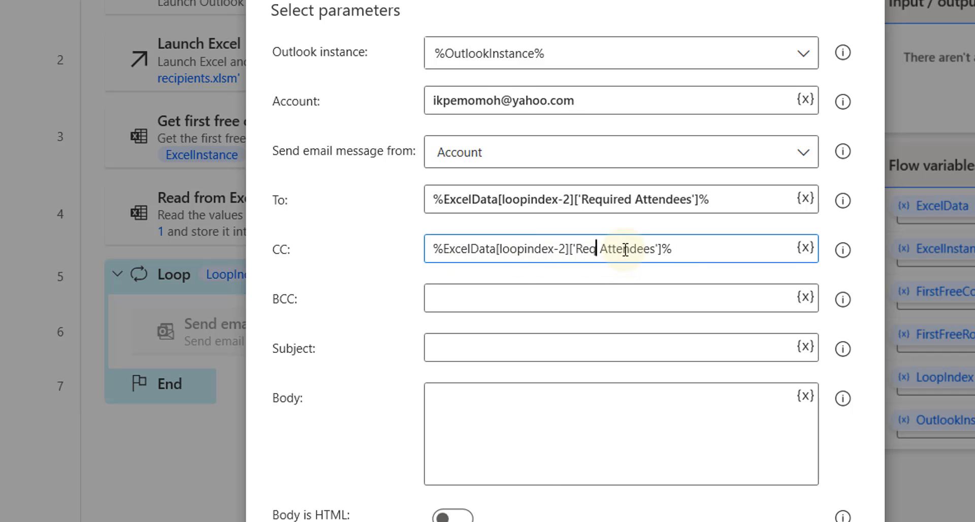
{"action": "type", "text": "O"}
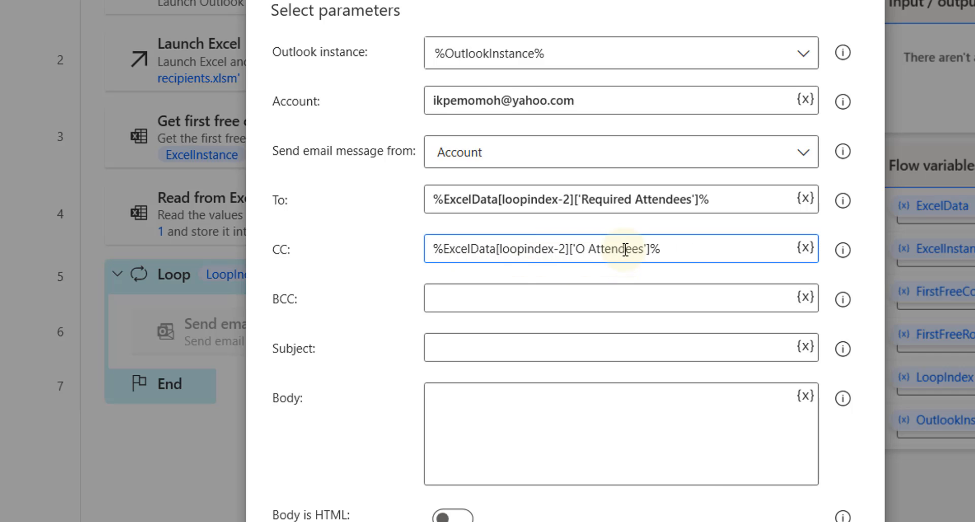
{"action": "type", "text": "ptional"}
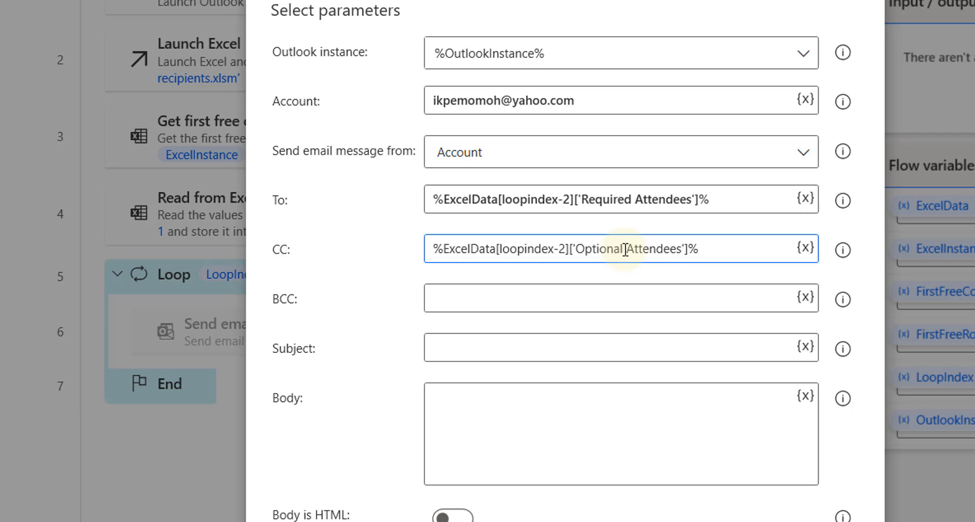
{"action": "left_click", "coordinate": [631, 294]}
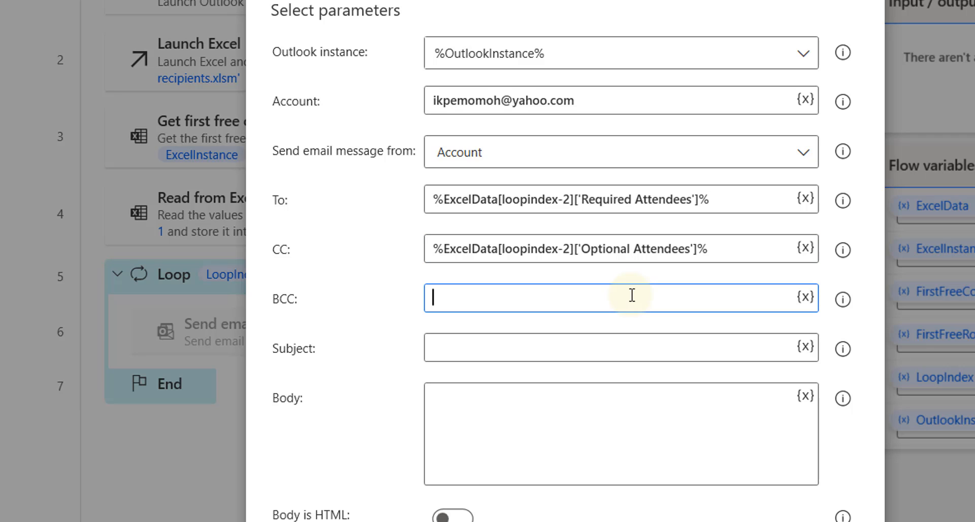
Set the subject to 'Invitation to an interview' and start the body with 'Hello'
{"action": "left_click", "coordinate": [557, 343]}
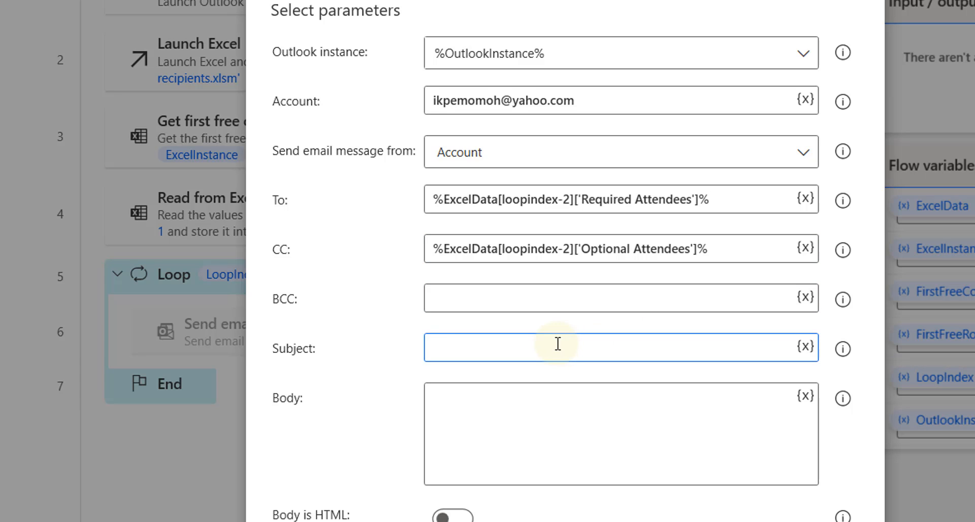
{"action": "type", "text": "Invitation to an intervi"}
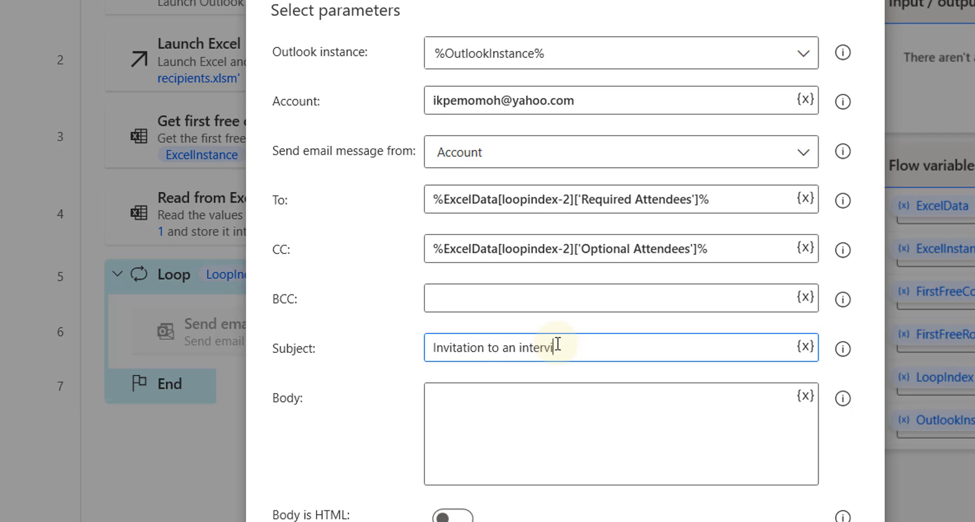
{"action": "type", "text": "ew"}
{"action": "left_click", "coordinate": [522, 426]}
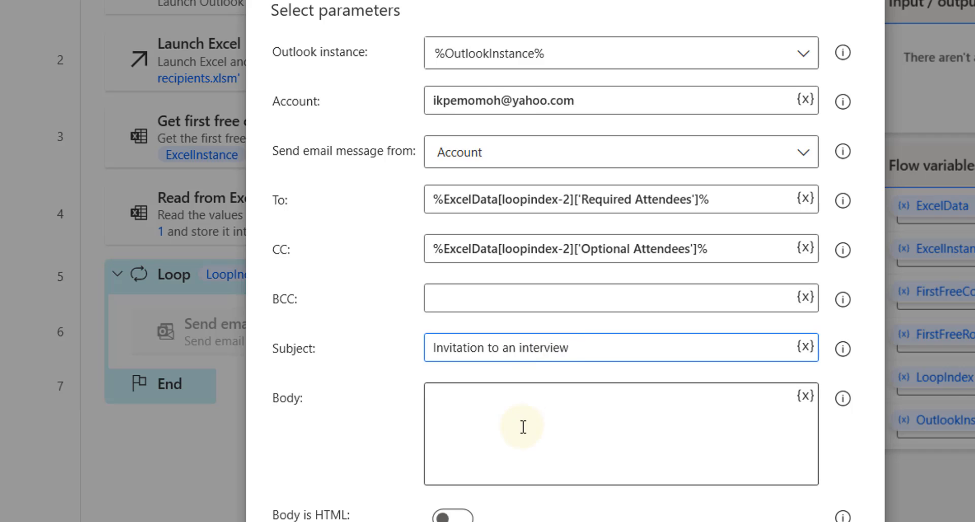
{"action": "type", "text": "Hello"}
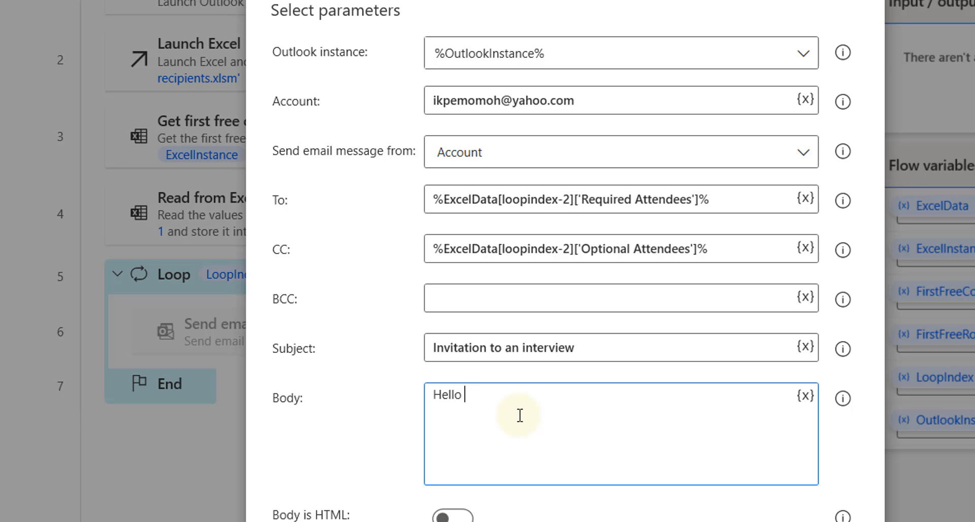
Paste the row expression after Hello and change its column to 'First Name'
{"action": "left_click", "coordinate": [326, 521]}
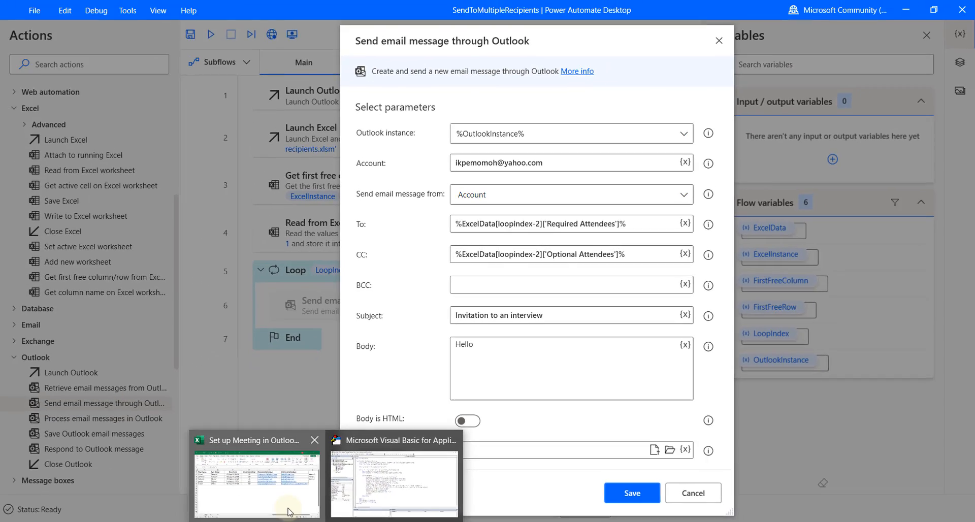
{"action": "left_click", "coordinate": [288, 511]}
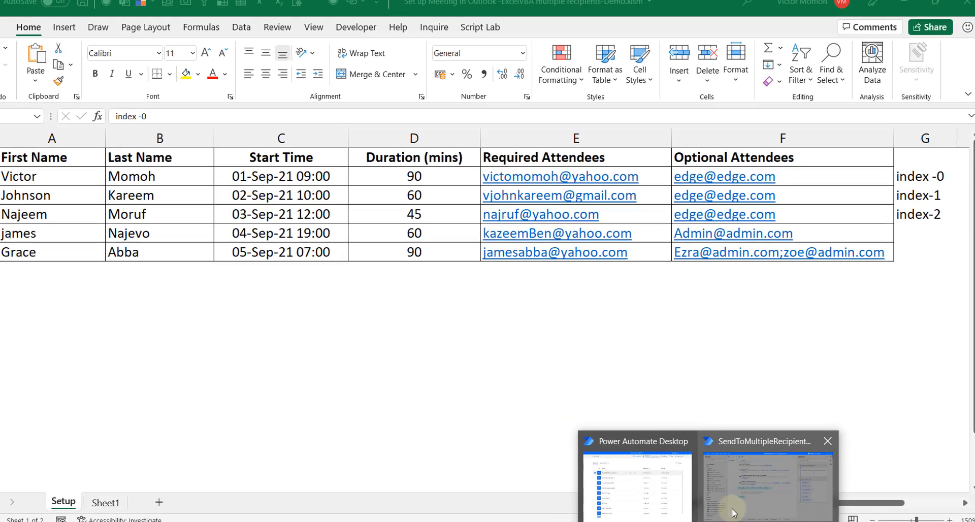
{"action": "left_click", "coordinate": [711, 495]}
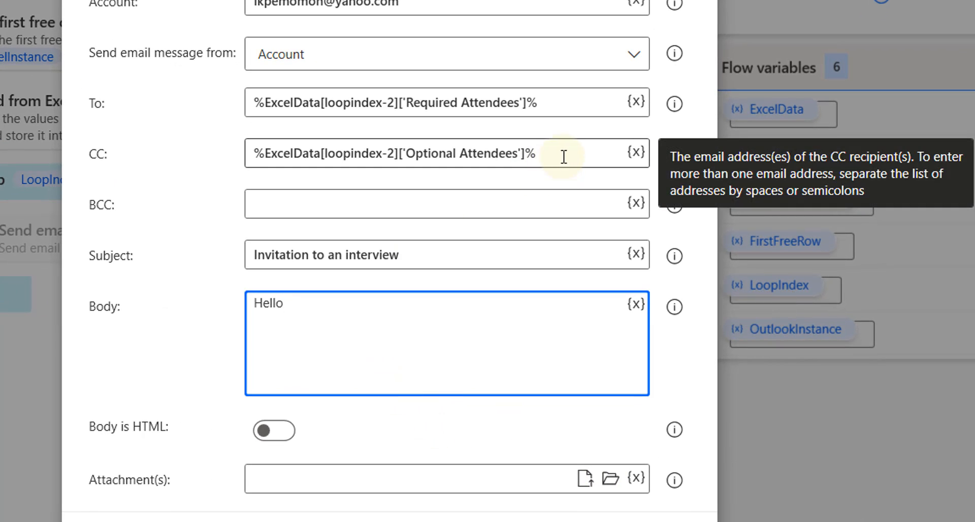
{"action": "key", "text": "ctrl+v"}
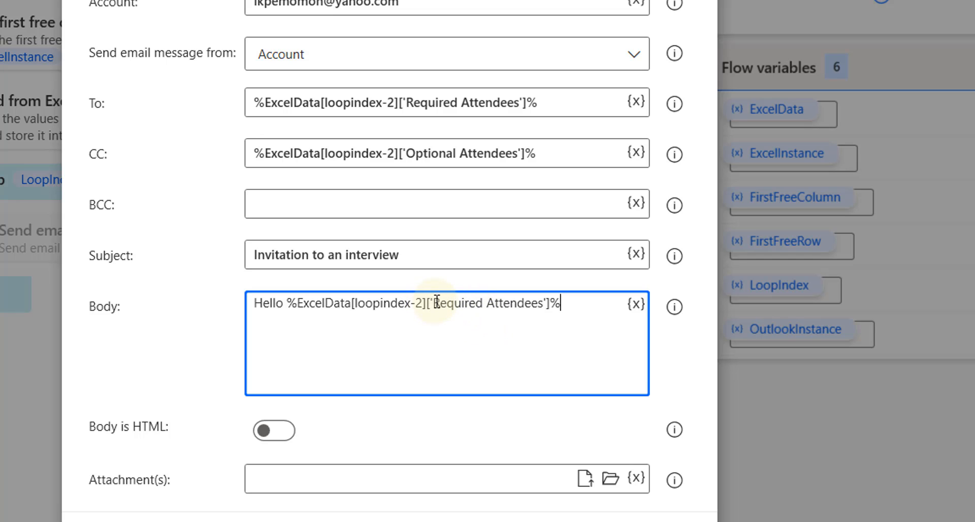
{"action": "left_click_drag", "start_coordinate": [437, 301], "coordinate": [546, 310]}
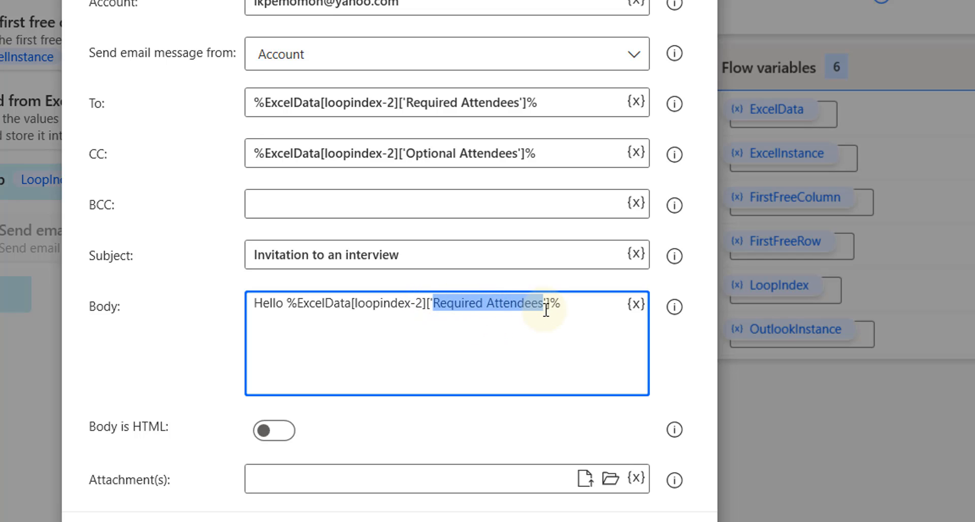
{"action": "type", "text": "First Name']%"}
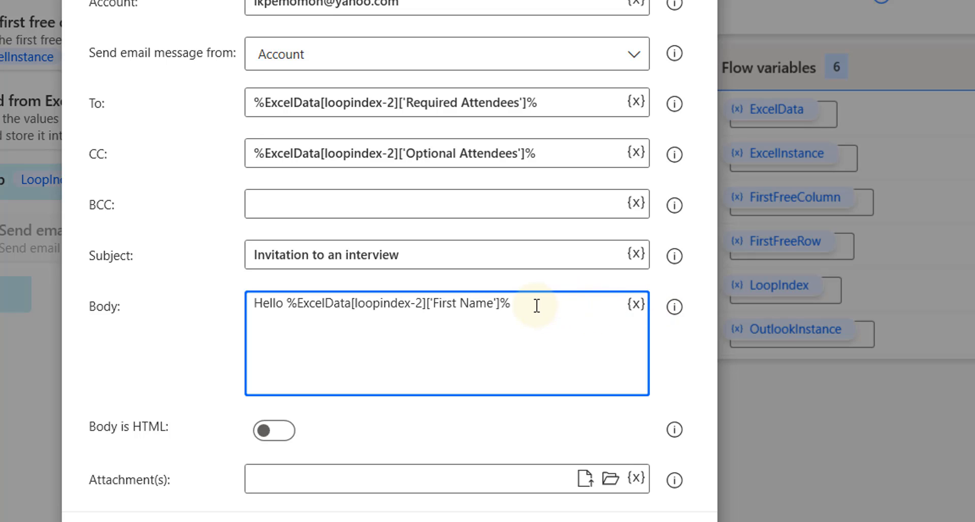
{"action": "type", "text": ","}
Add the line 'You are invited to an interview', a 'Regards' sign-off and the sender's name
{"action": "key", "text": "Return"}
{"action": "key", "text": "Return"}
{"action": "type", "text": "You are invited to"}
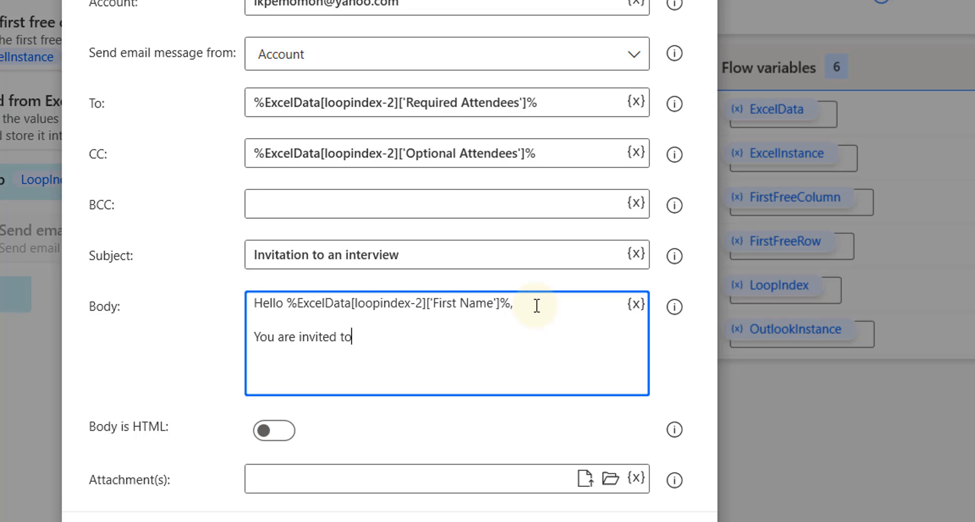
{"action": "type", "text": " an interview"}
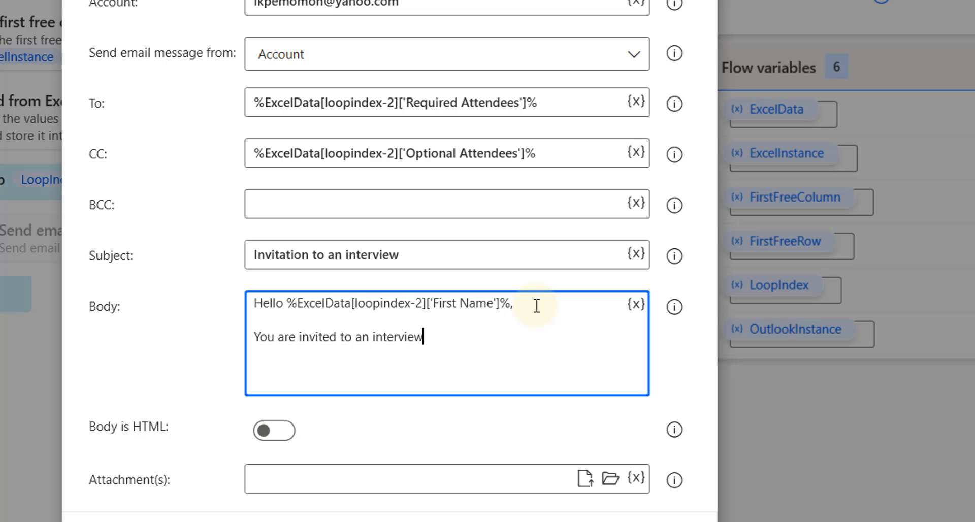
{"action": "key", "text": "Return"}
{"action": "key", "text": "Return"}
{"action": "type", "text": "Regards"}
{"action": "key", "text": "Return"}
{"action": "type", "text": "victor"}
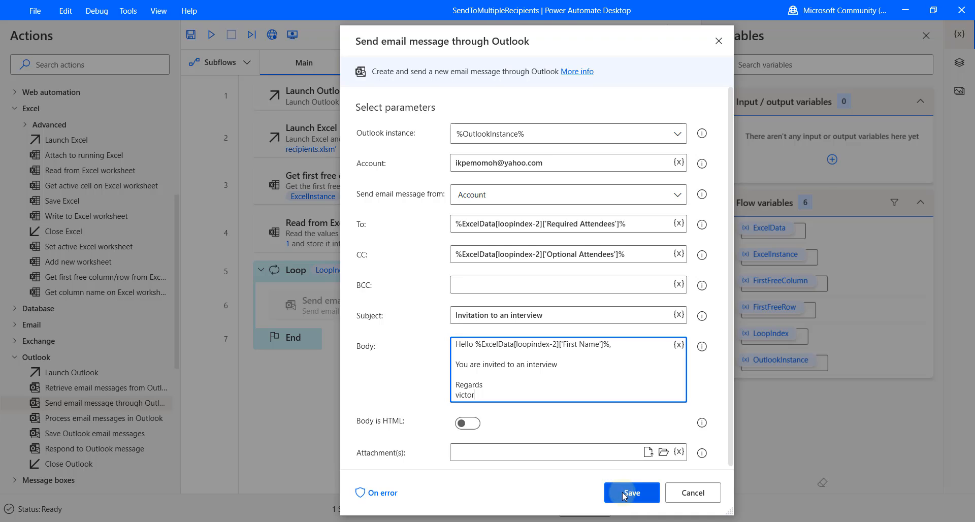
Save the email action and add a Close Excel step after the loop with 'Do not save document'
{"action": "left_click", "coordinate": [629, 493]}
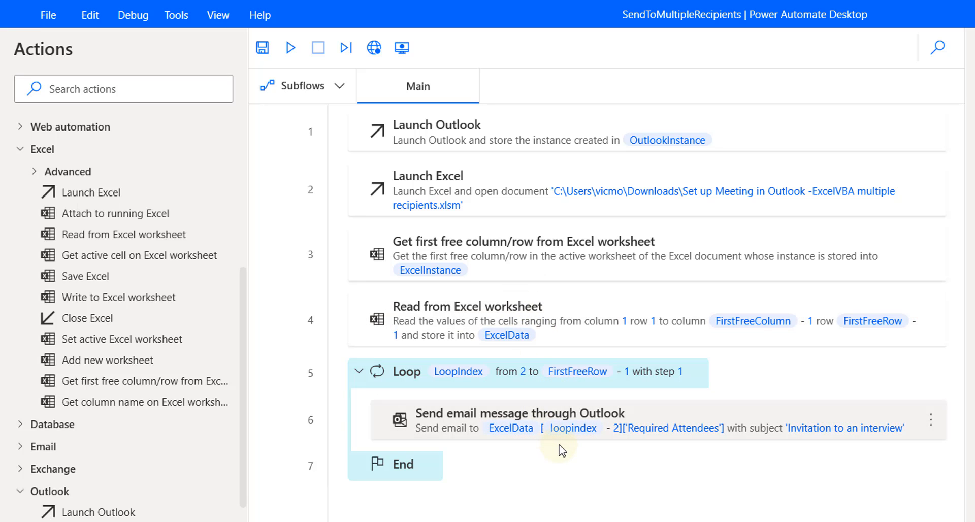
{"action": "left_click", "coordinate": [488, 420]}
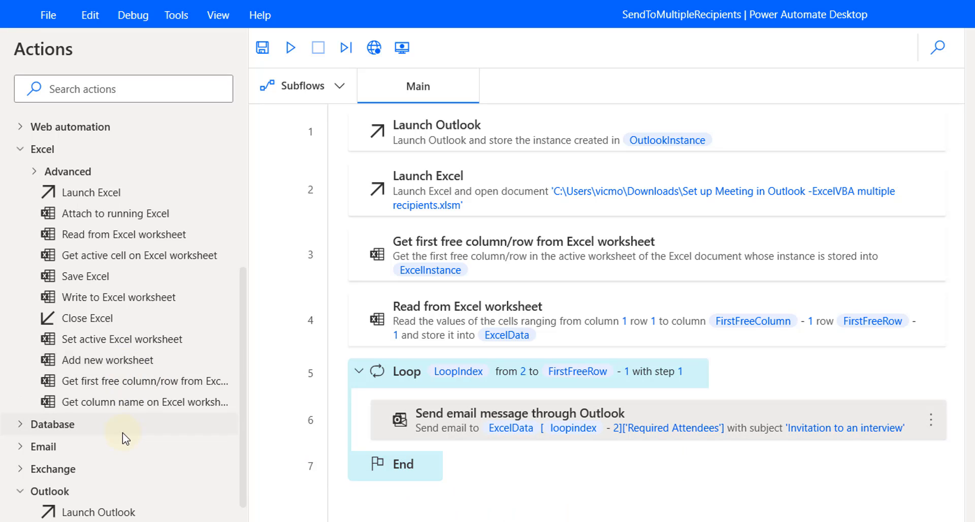
{"action": "left_click_drag", "start_coordinate": [101, 326], "coordinate": [413, 513]}
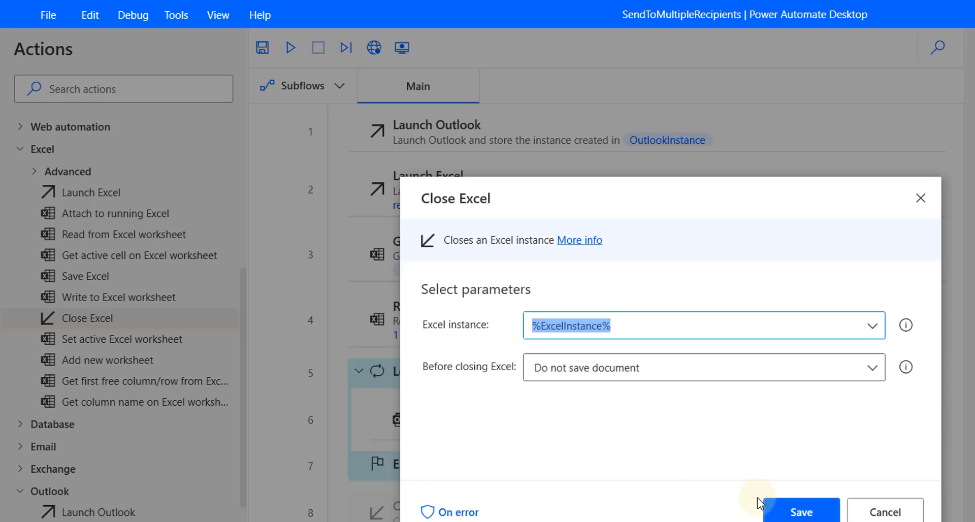
{"action": "left_click", "coordinate": [801, 513]}
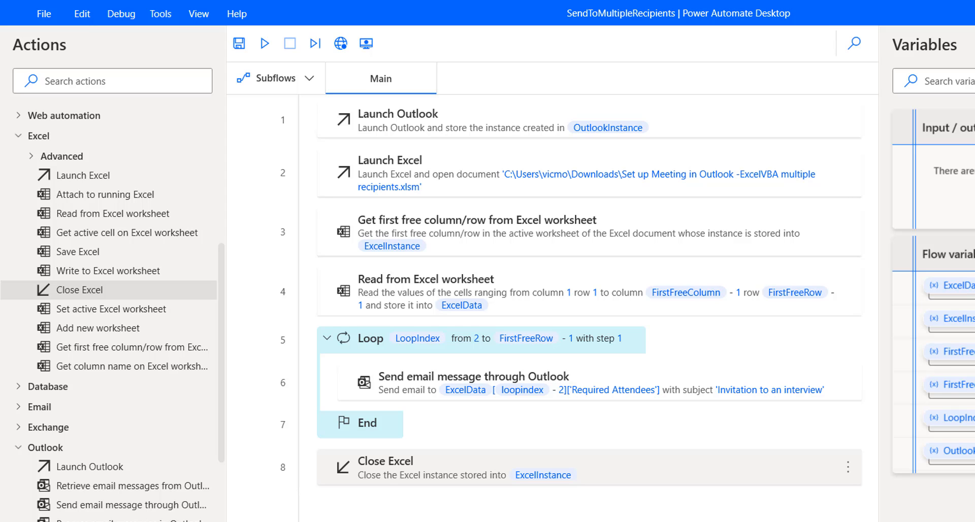
Save the SendToMultipleRecipients flow and dismiss the saved-successfully message
{"action": "left_click", "coordinate": [239, 45]}
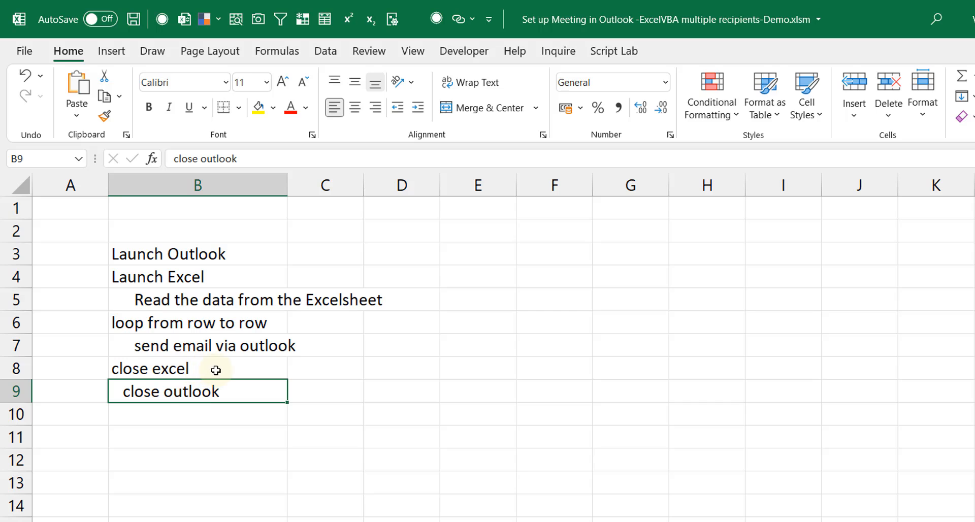
{"action": "key", "text": "alt+Tab"}
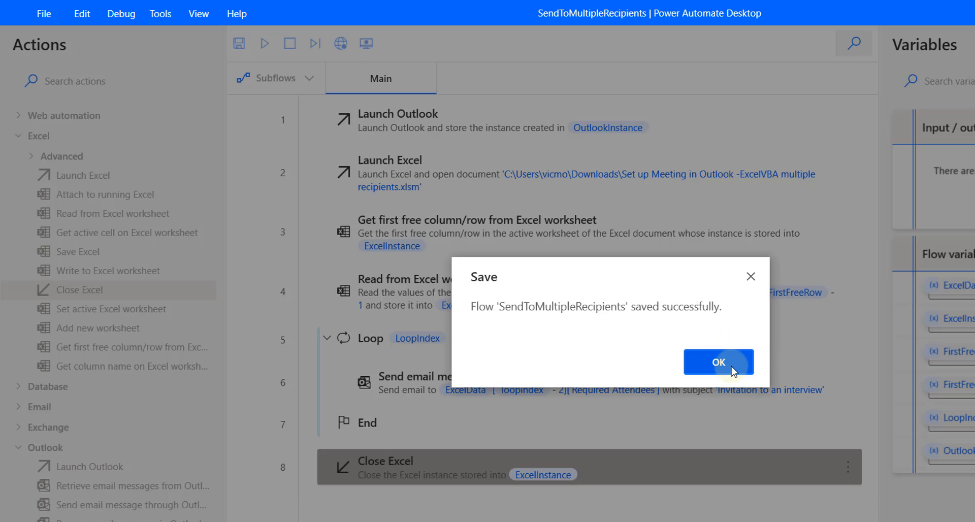
{"action": "left_click", "coordinate": [732, 367]}
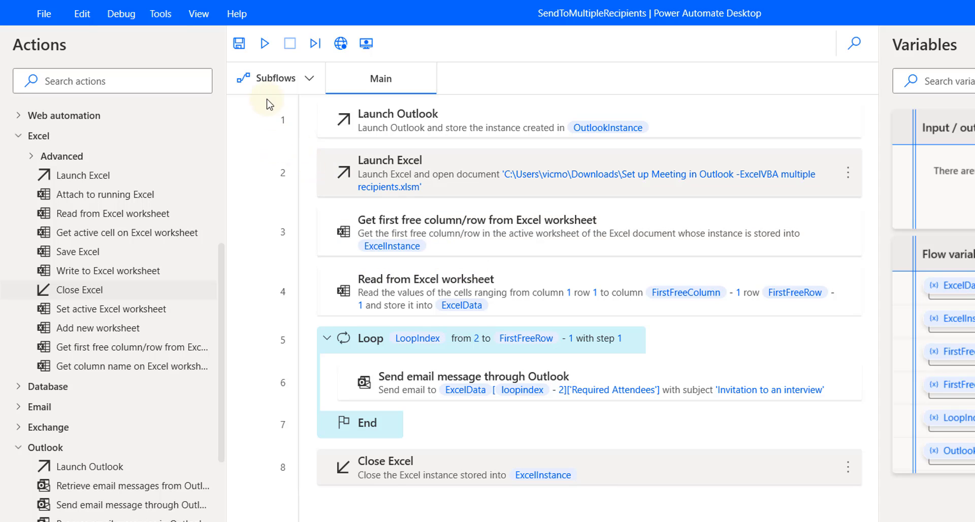
Run the flow to send the interview invitations through Outlook
{"action": "left_click", "coordinate": [264, 46]}
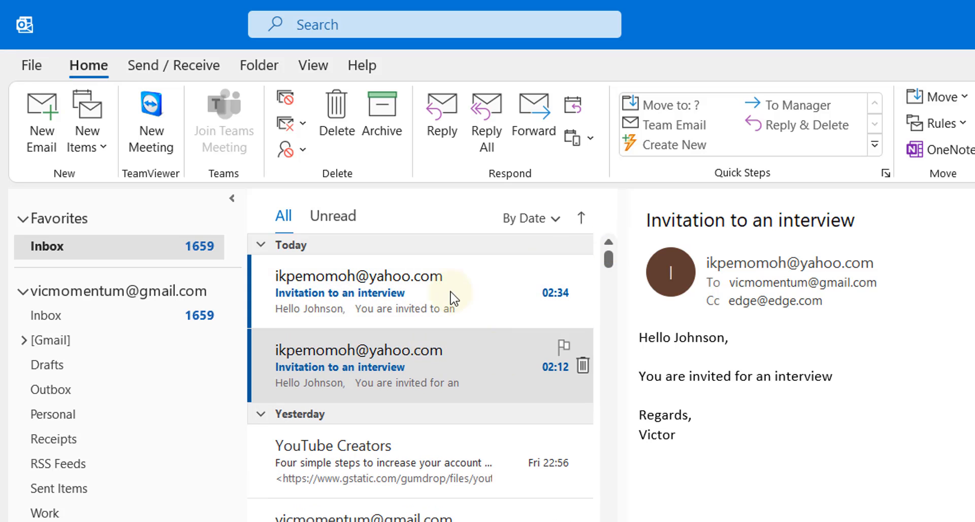
Read the delivered 'Invitation to an interview' emails in the Outlook inbox
{"action": "left_click", "coordinate": [434, 286]}
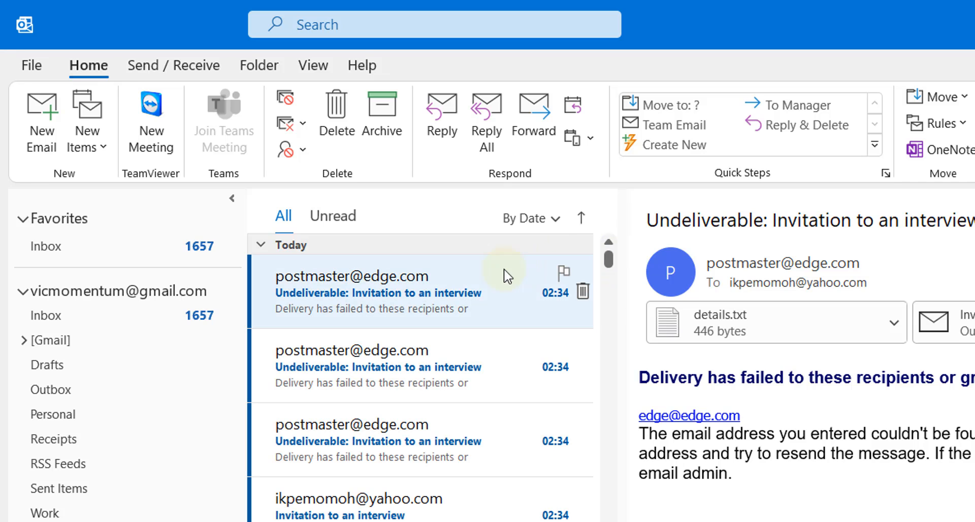
{"action": "left_click", "coordinate": [450, 515]}
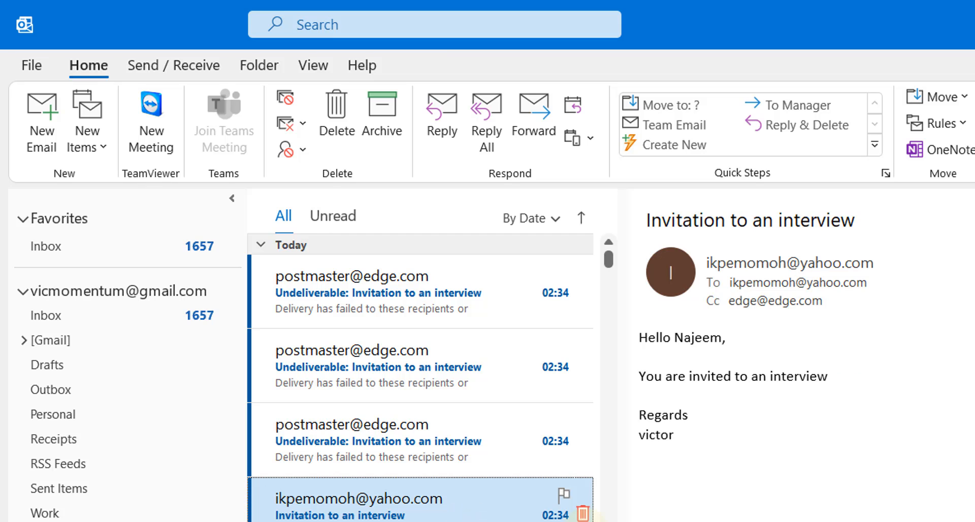